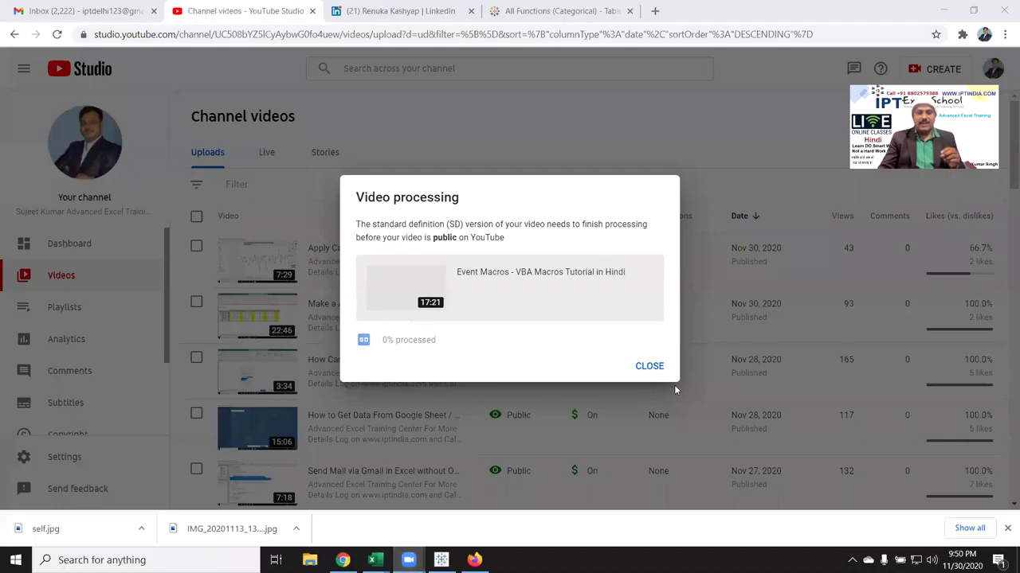
Dismiss the video processing notice in YouTube Studio
left_click(658, 369)
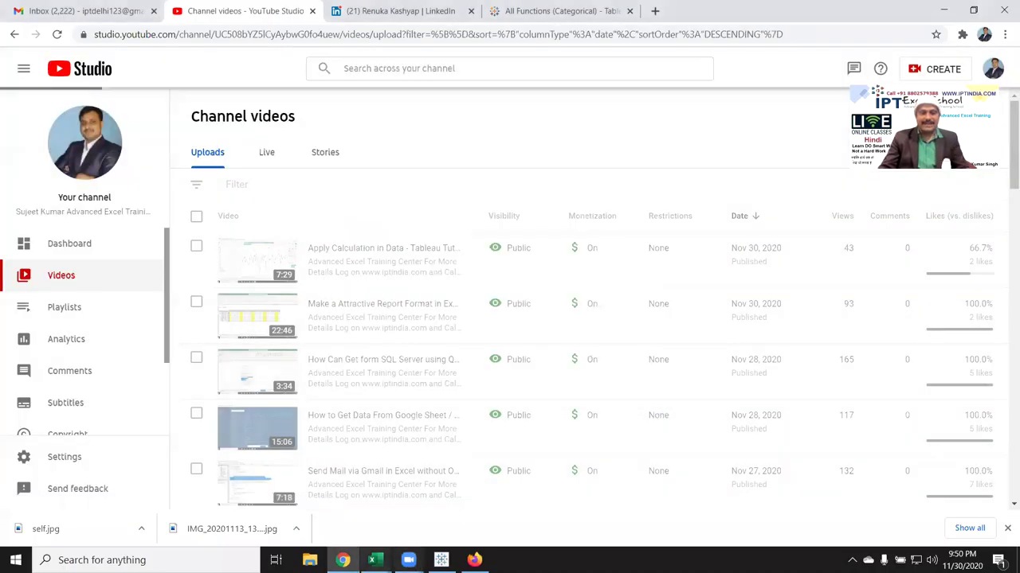
Switch to the RDAta workbook, reopen it from Recent, and look over Sheet1 and Sheet2
mouse_move(372, 560)
left_click(295, 494)
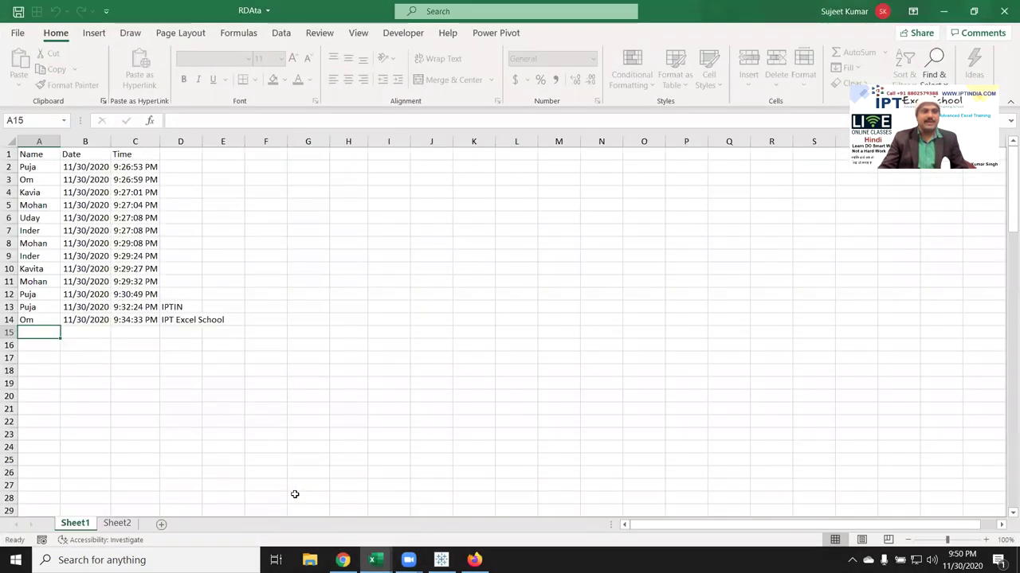
left_click(17, 39)
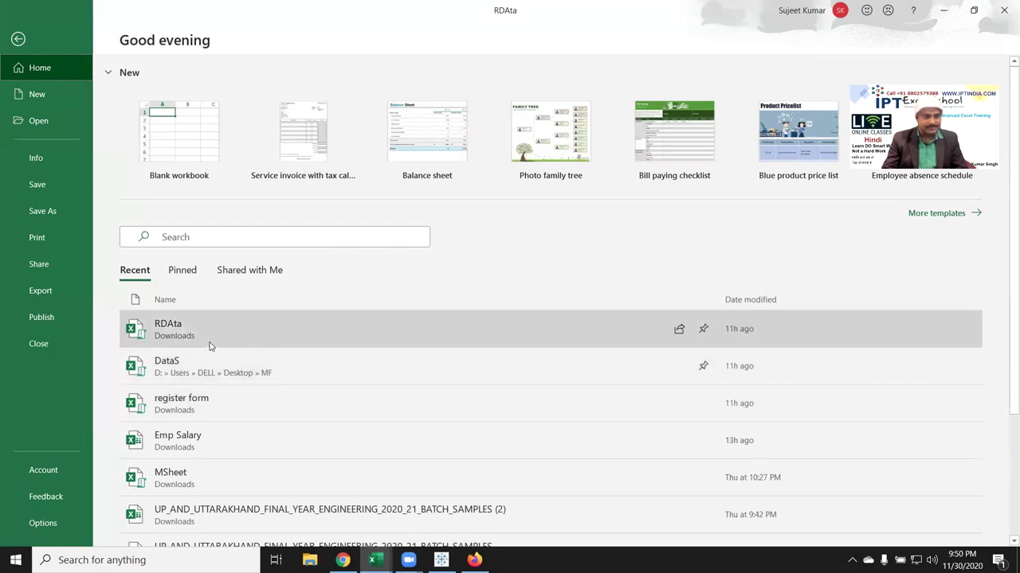
left_click(207, 341)
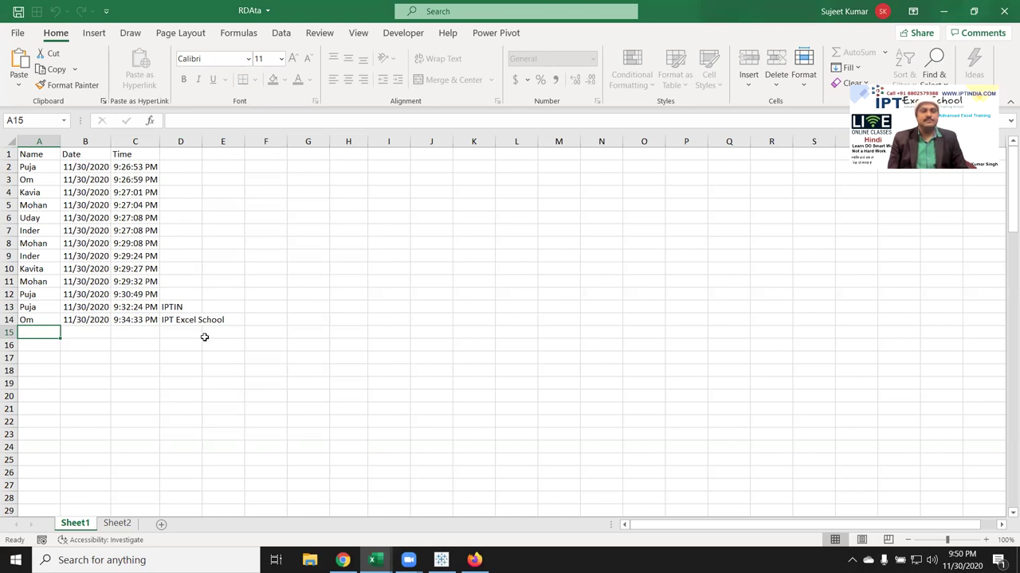
left_click(315, 305)
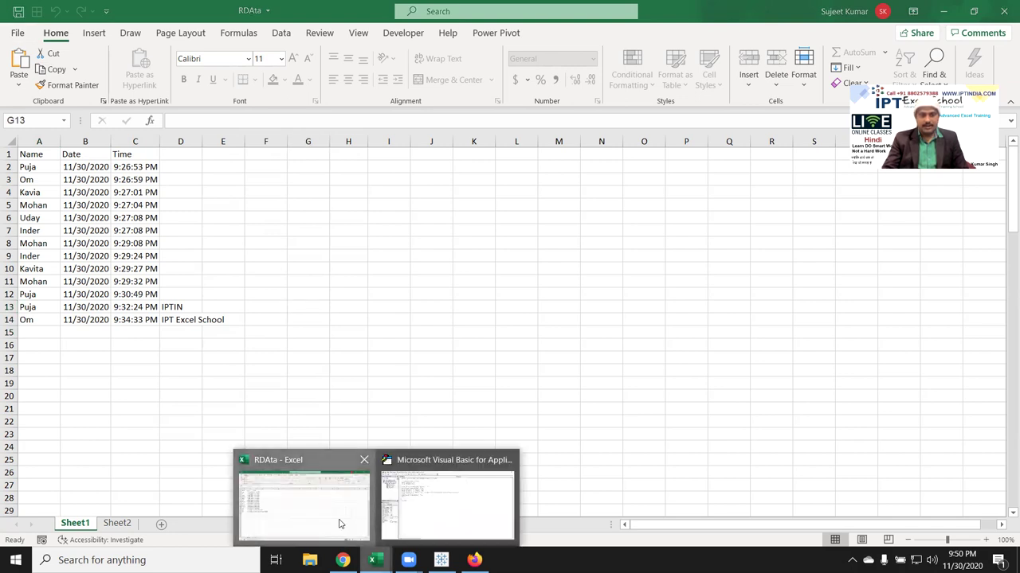
left_click(117, 523)
left_click(76, 523)
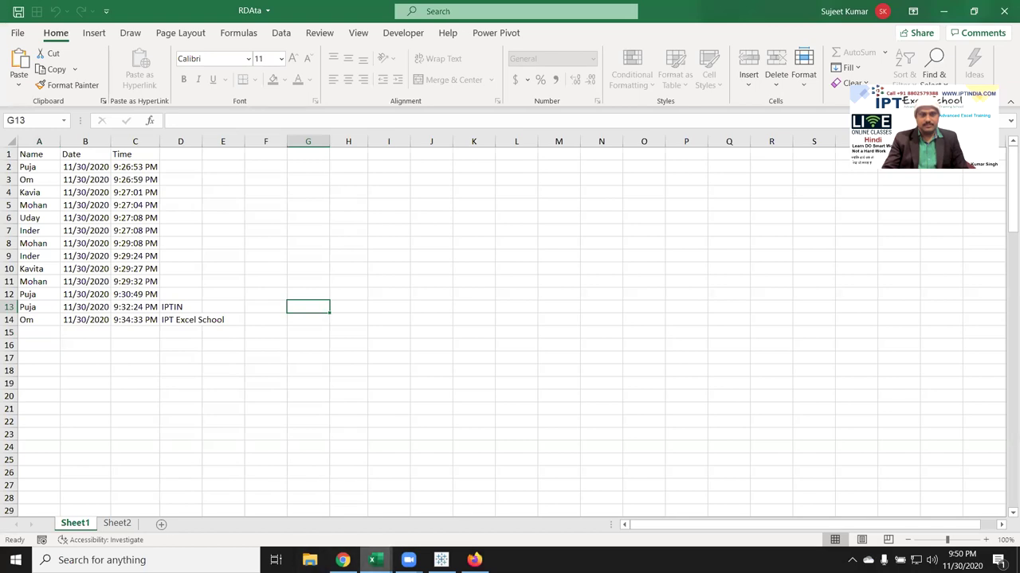
Open the DataS workbook from the recent list and show its Data sheet
left_click(17, 34)
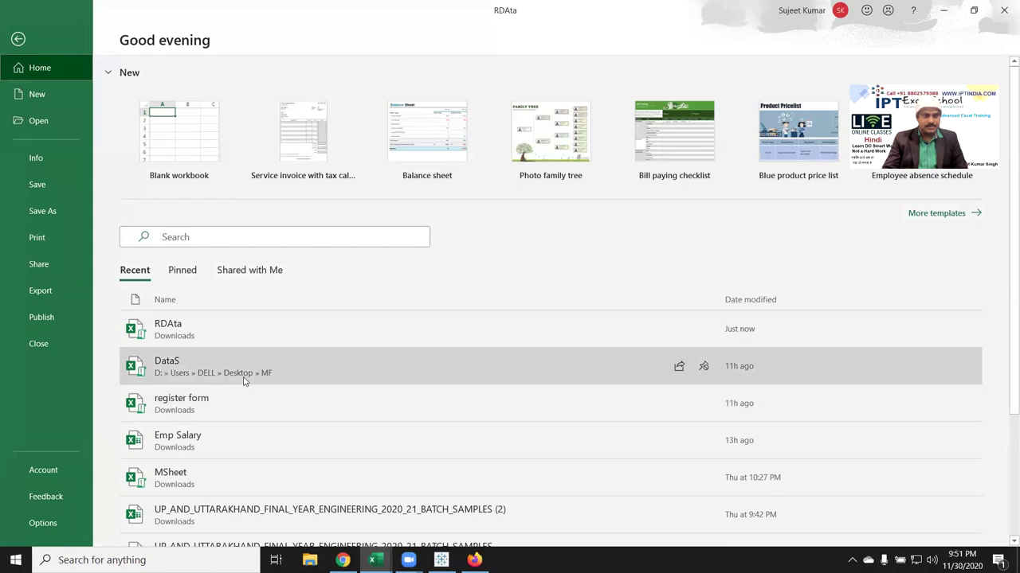
left_click(237, 375)
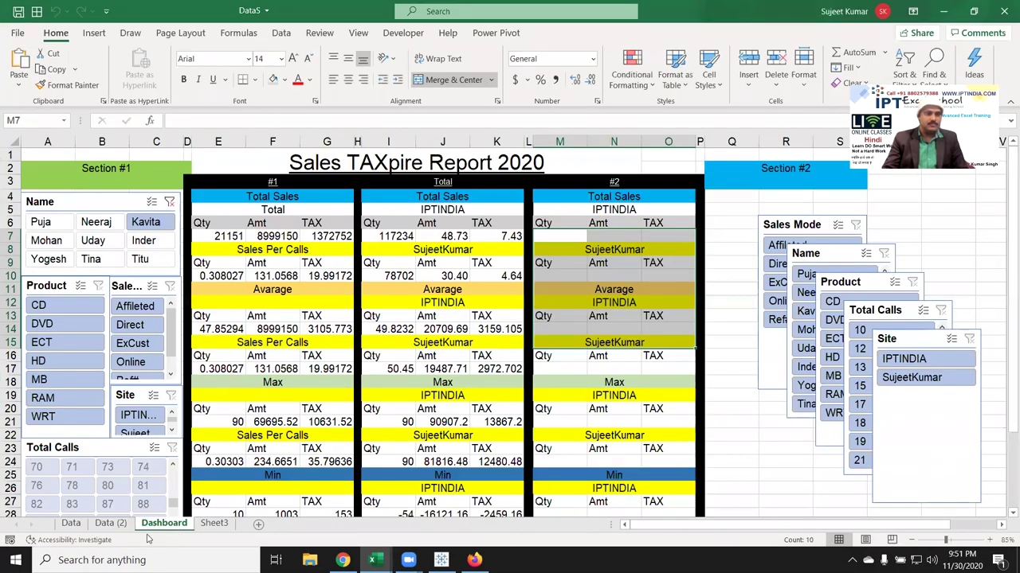
left_click(71, 523)
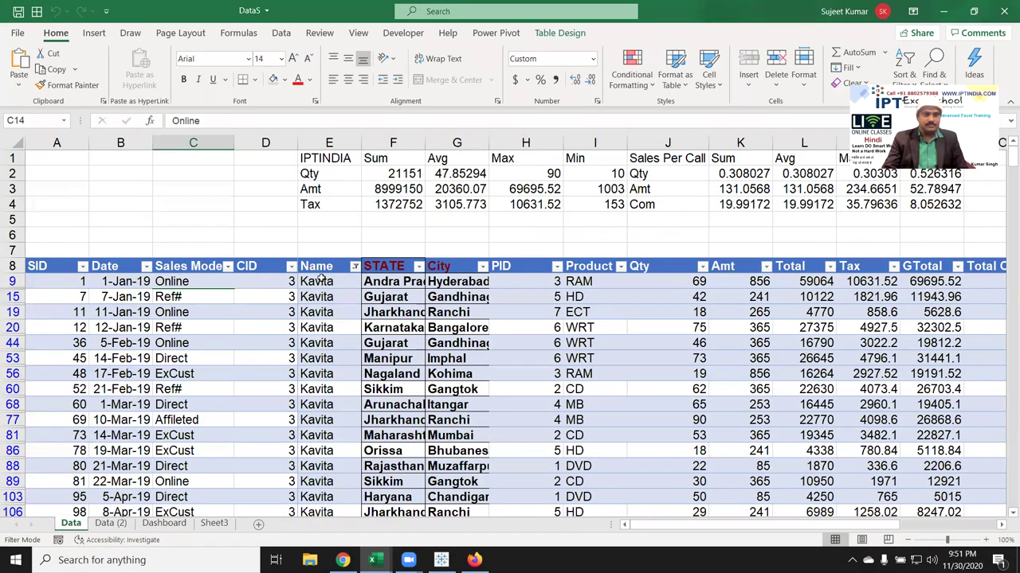
Clear the Name filter and copy the entire sales table from A8
left_click(355, 267)
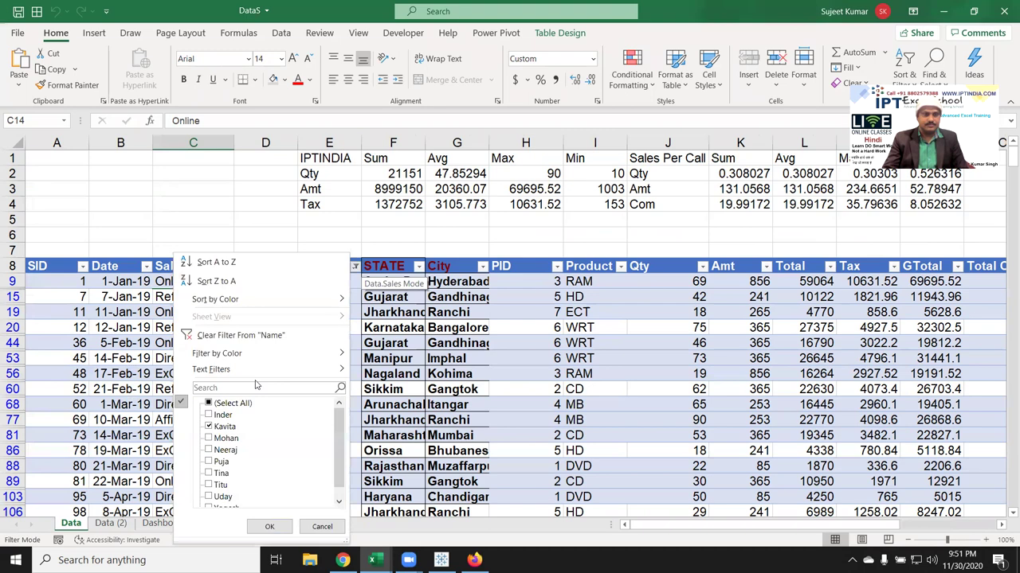
left_click(243, 338)
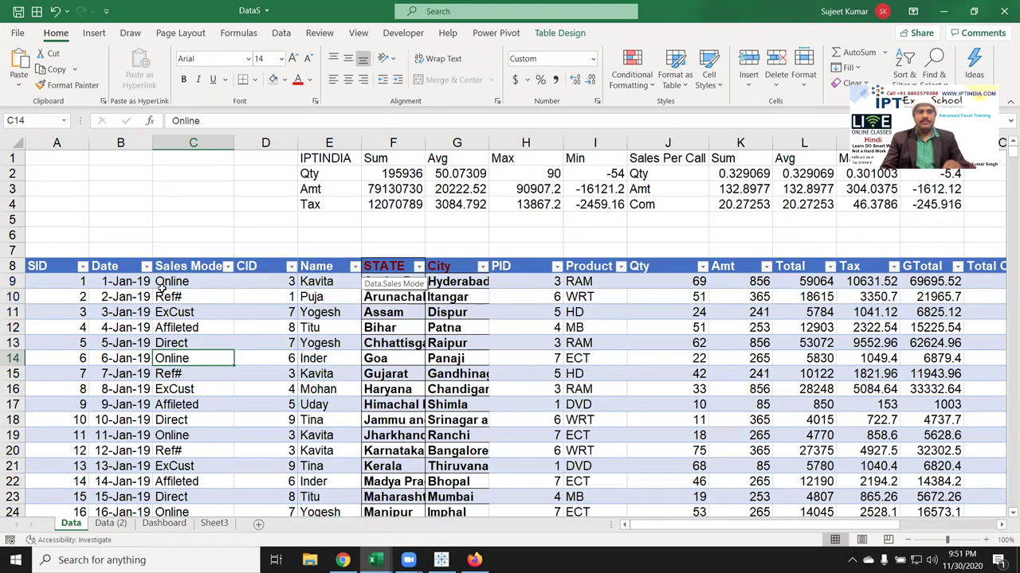
left_click(61, 272)
key("ctrl+shift+Right")
key("ctrl+shift+Down")
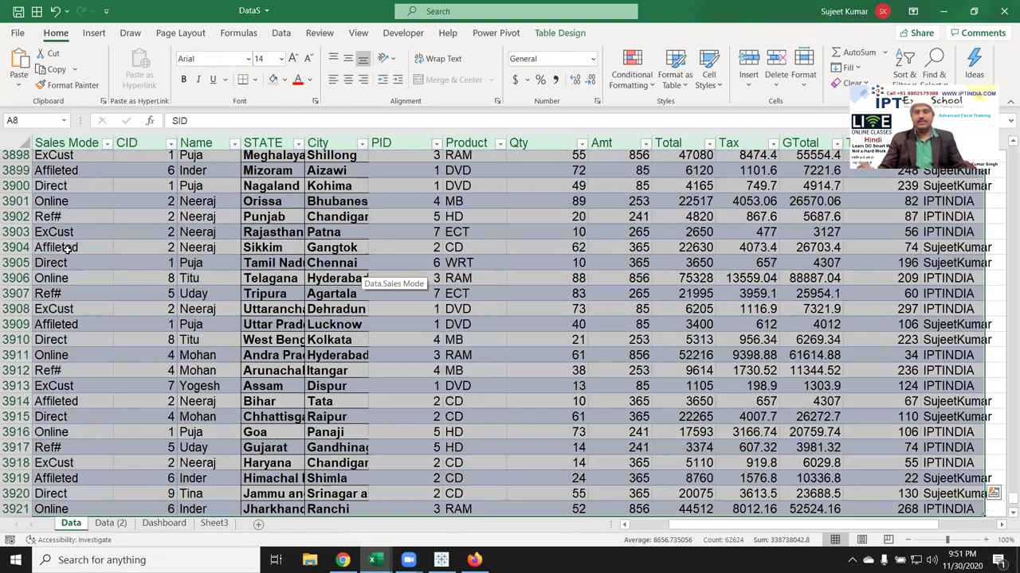
key("ctrl+c")
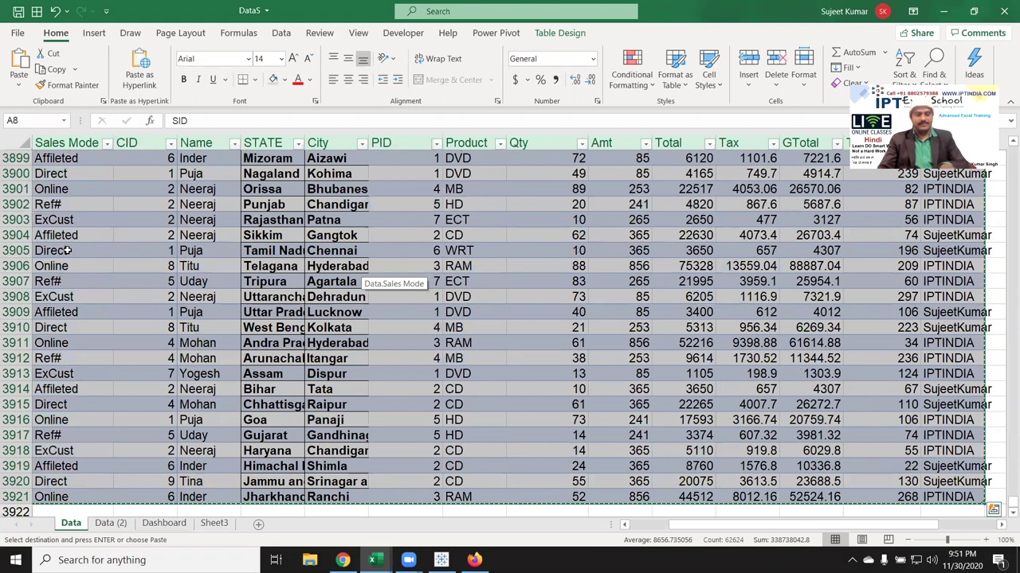
Paste the table as values into a new workbook and format column B as dates
key("ctrl+n")
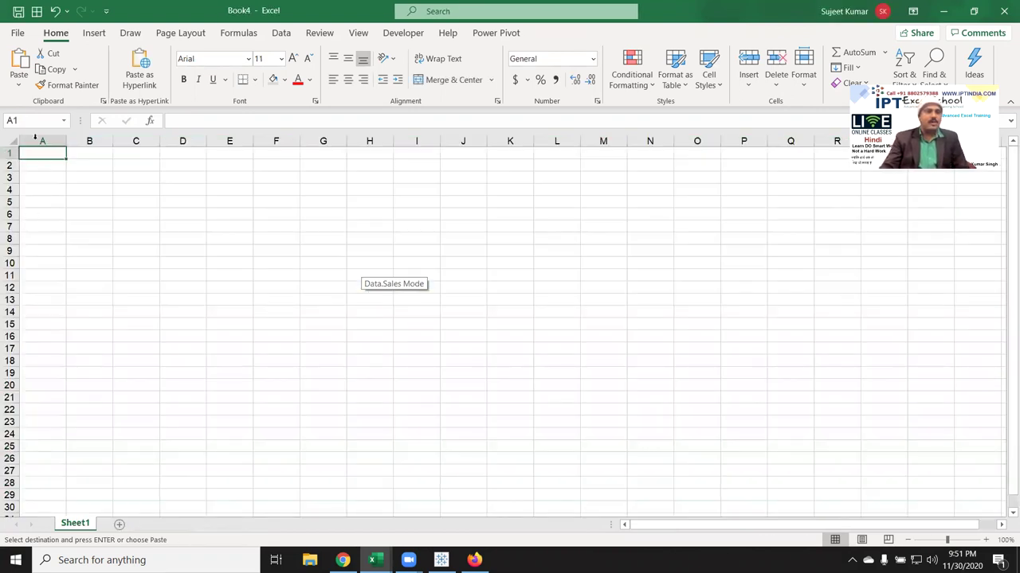
left_click(19, 85)
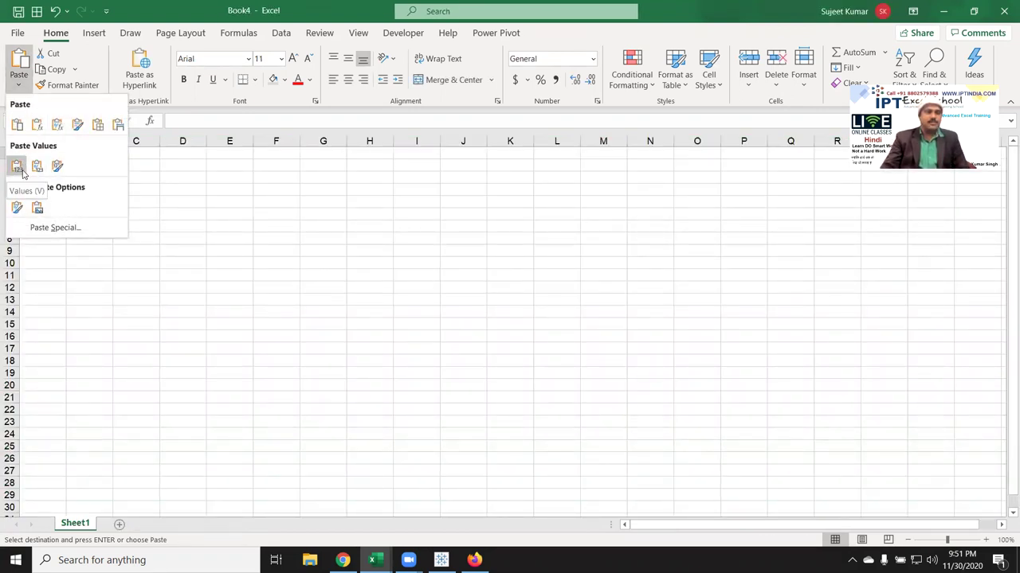
left_click(16, 165)
left_click(83, 139)
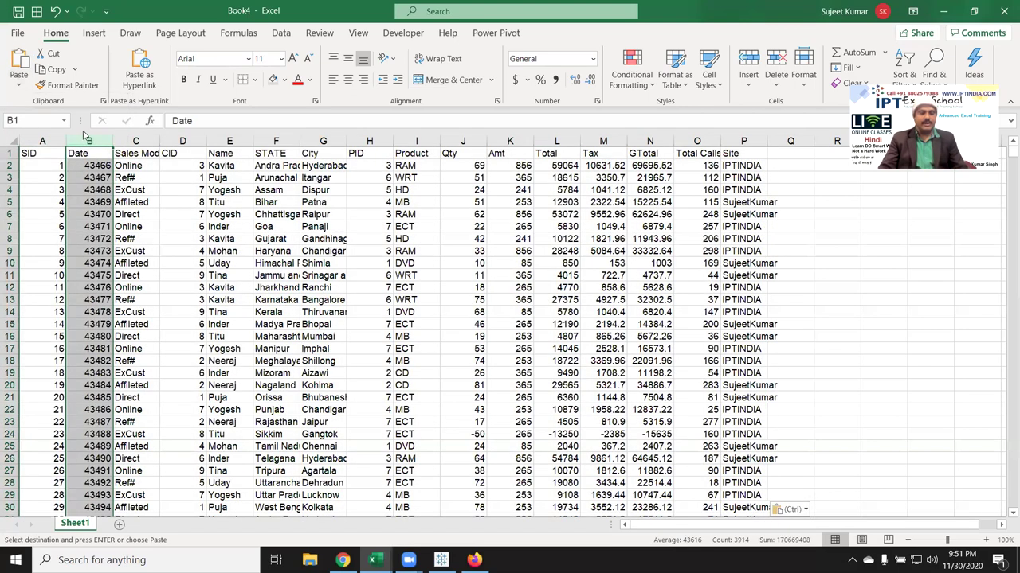
key("ctrl+shift+4")
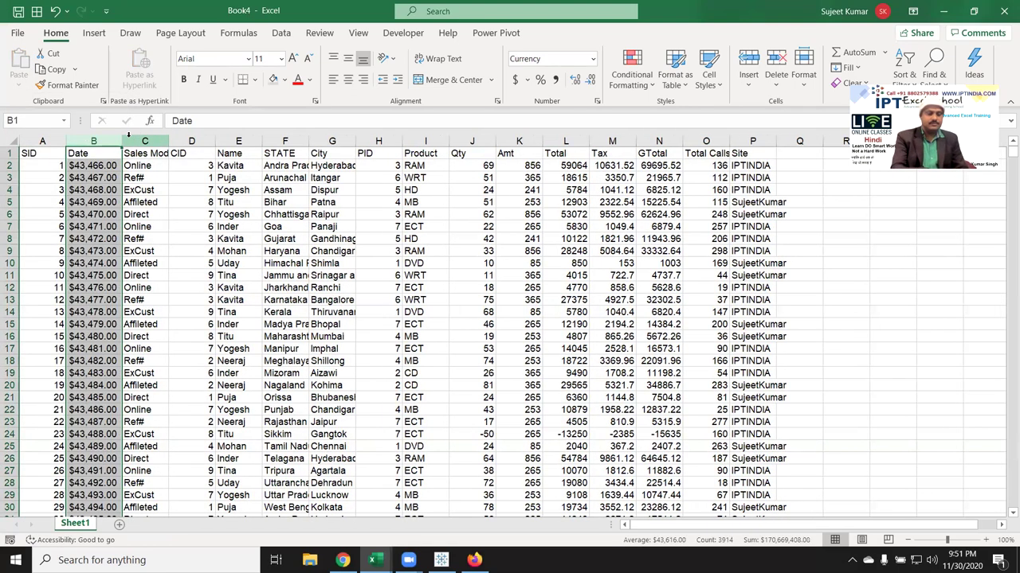
key("ctrl+shift+3")
Remove the records from row 92 onward, keeping 90 records
key("Down")
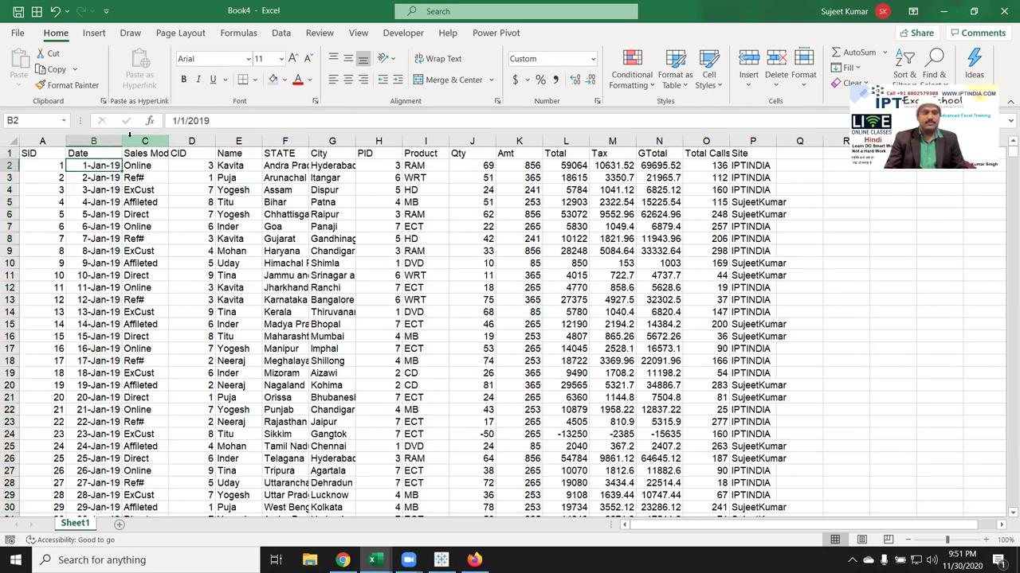
key("Left")
key("Page_Down")
key("Page_Down")
key("Page_Down")
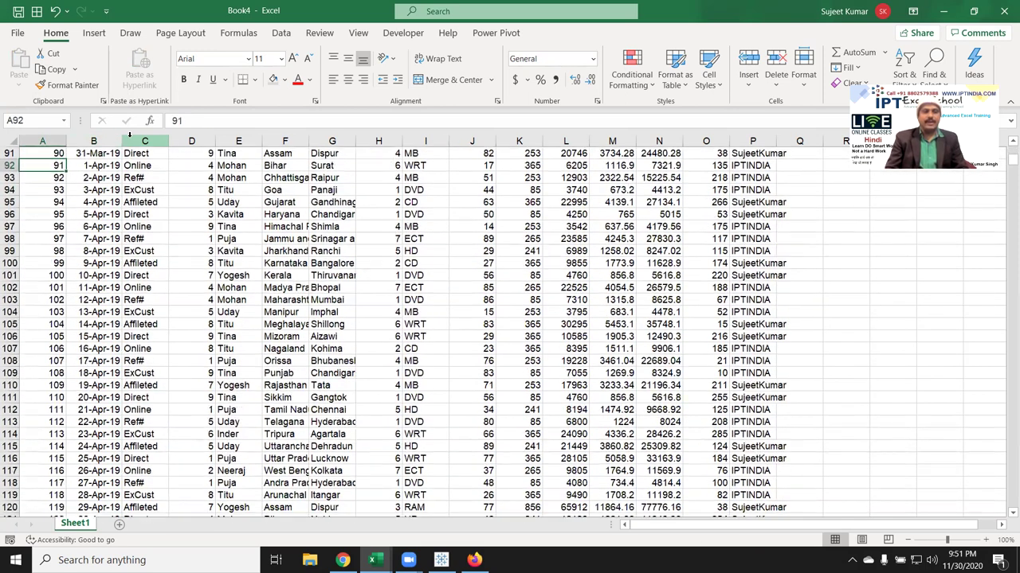
key("ctrl+shift+Right")
key("ctrl+shift+Down")
key("ctrl+Home")
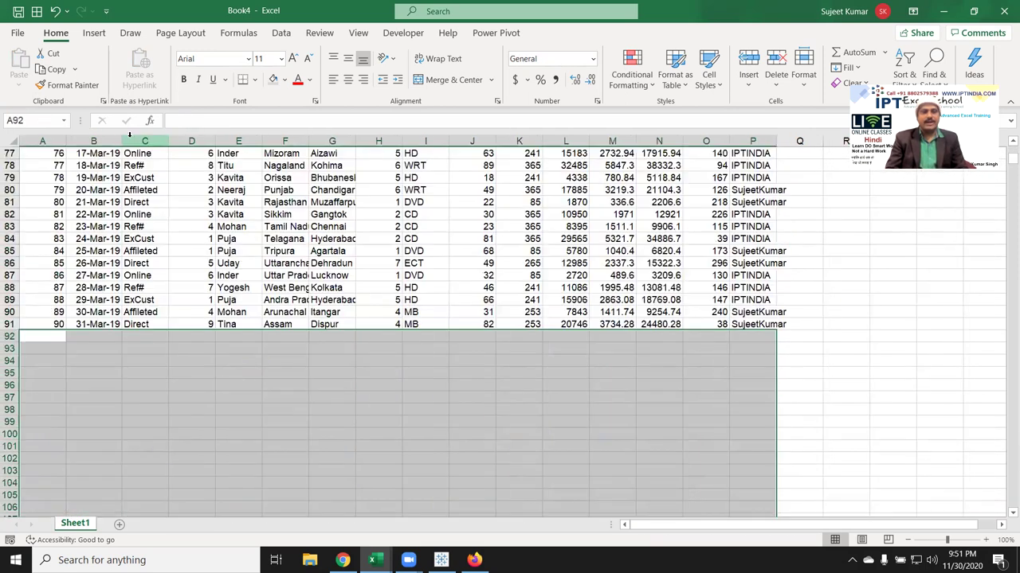
key("Right")
key("Right")
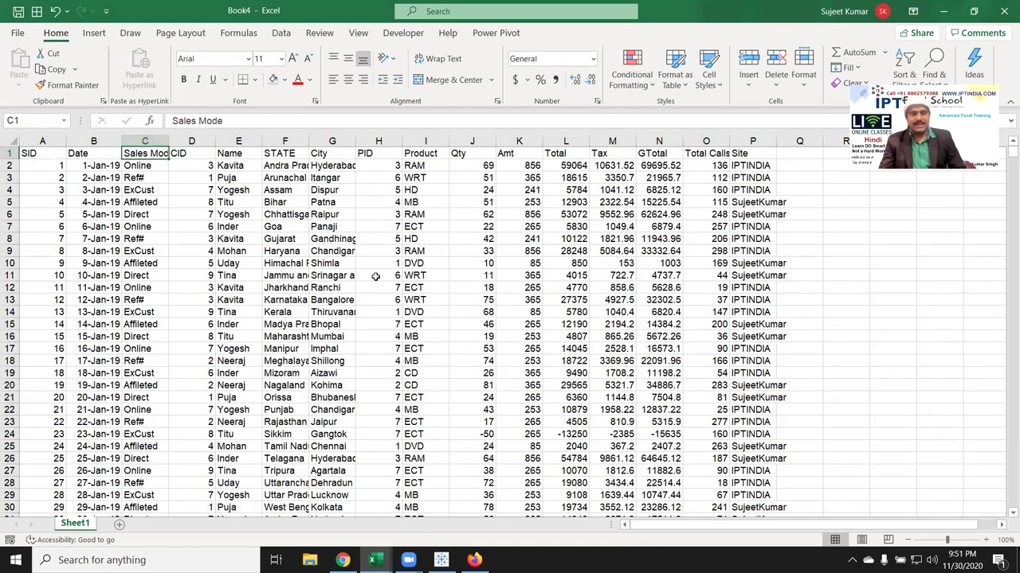
Widen column I slightly, select the Qty column J, and bring up Highlight Cells Rules
left_click(479, 274)
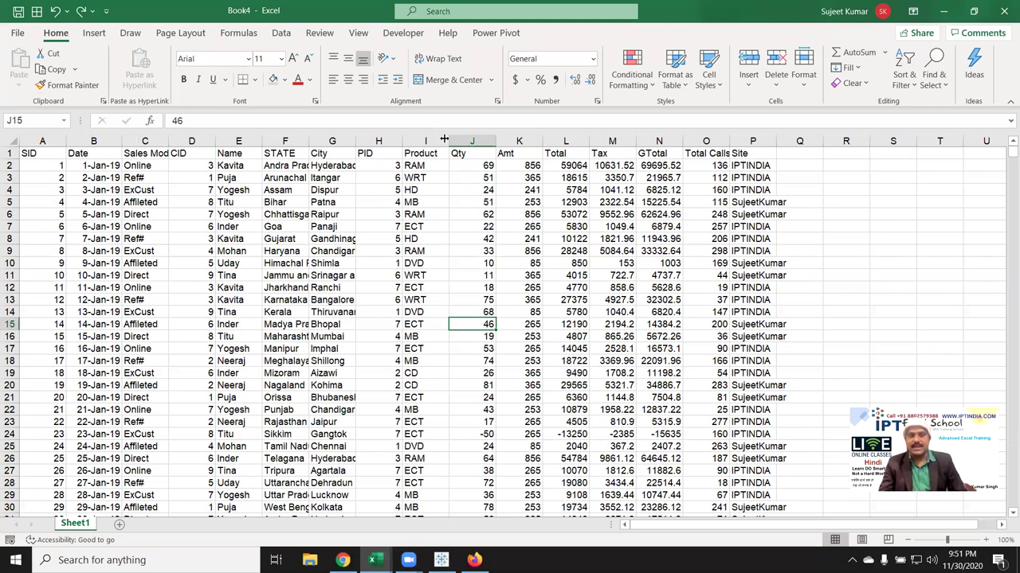
left_click_drag(448, 140, 451, 142)
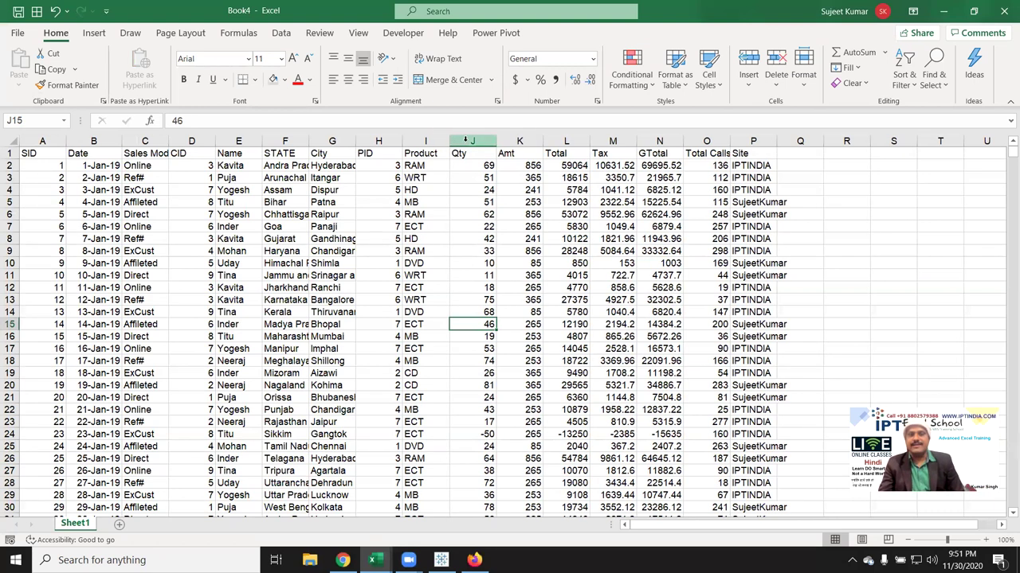
left_click(466, 140)
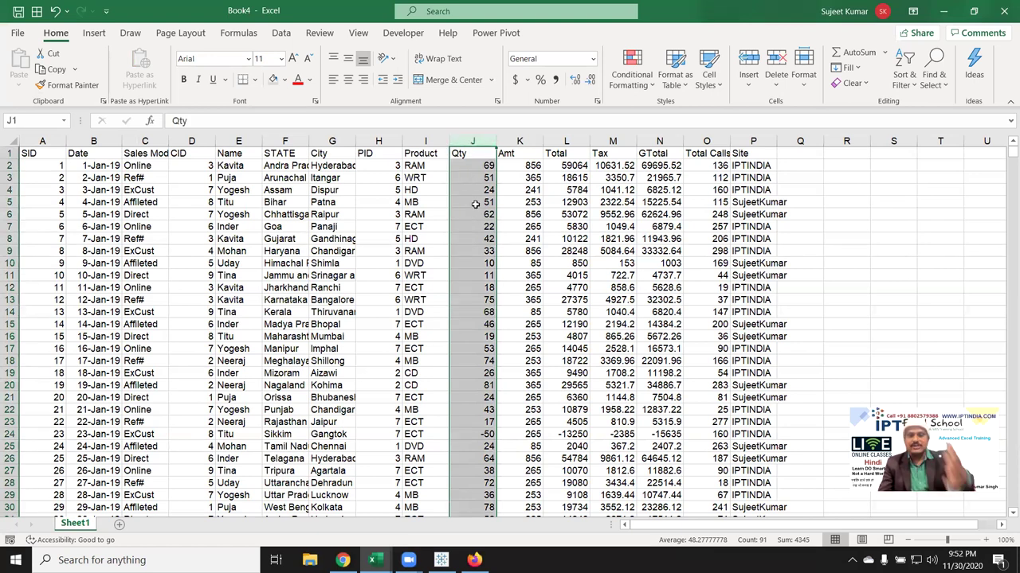
left_click(485, 236)
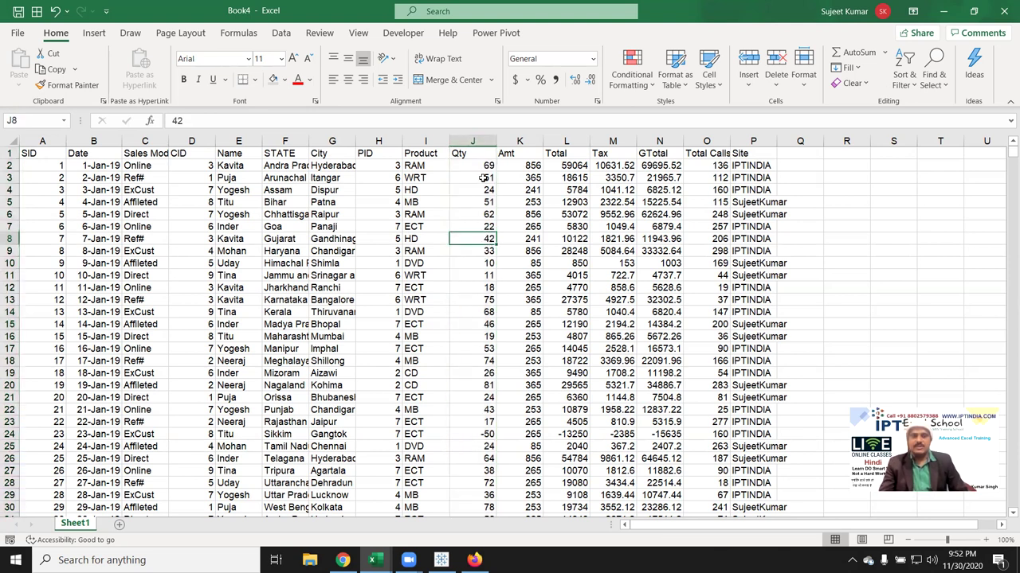
left_click(476, 140)
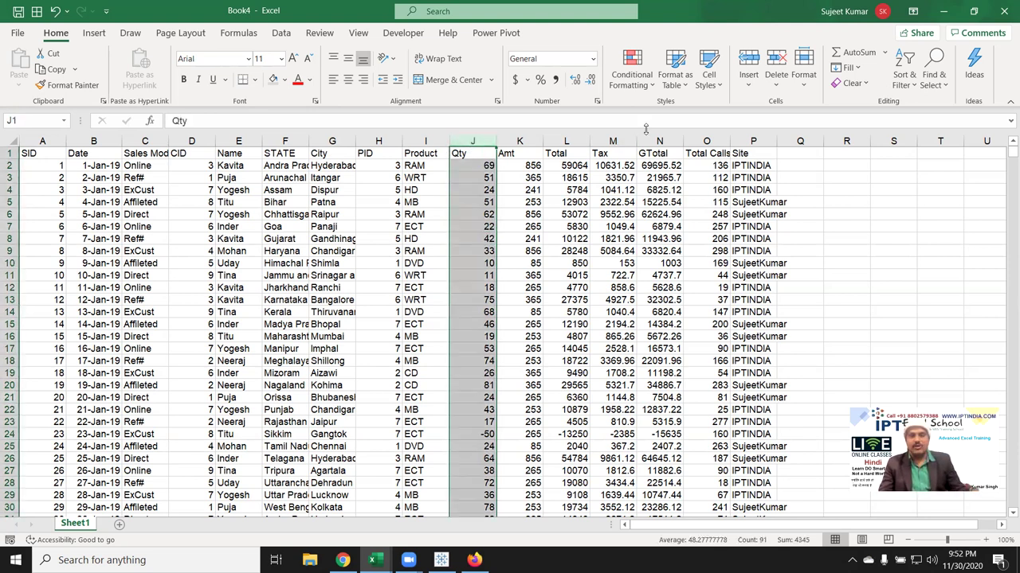
left_click(634, 93)
mouse_move(640, 116)
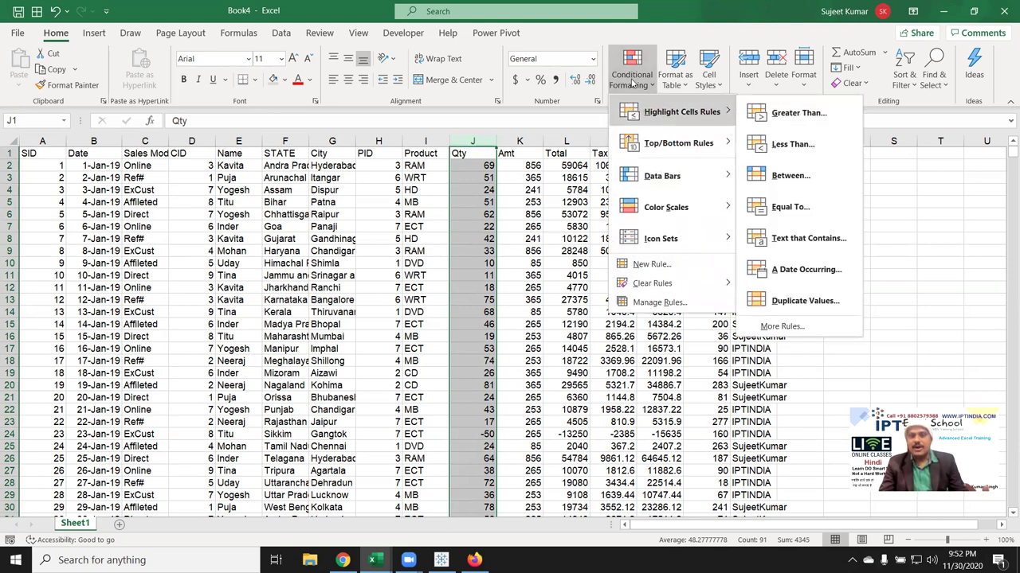
left_click(635, 83)
left_click(635, 82)
mouse_move(634, 114)
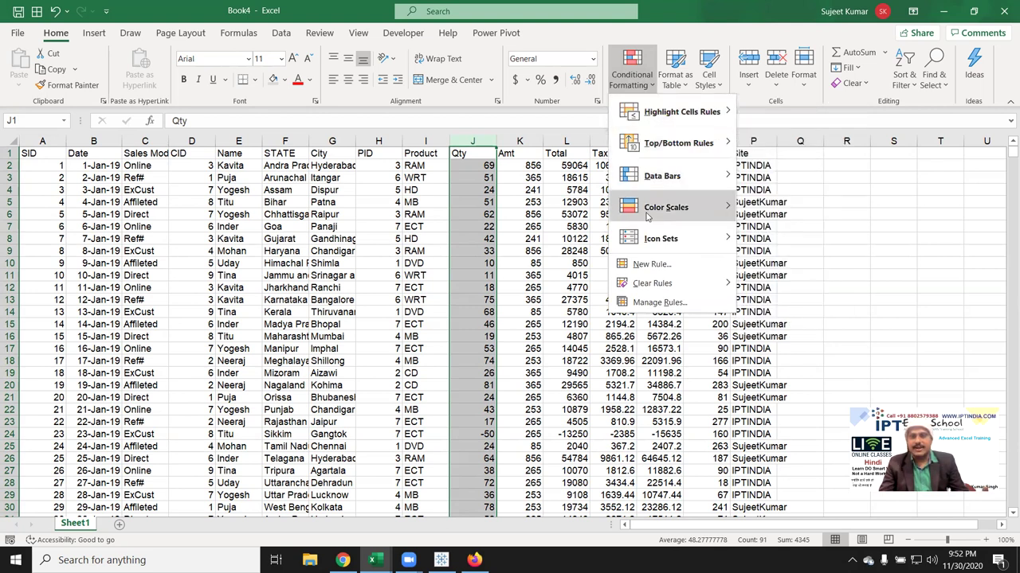
mouse_move(668, 118)
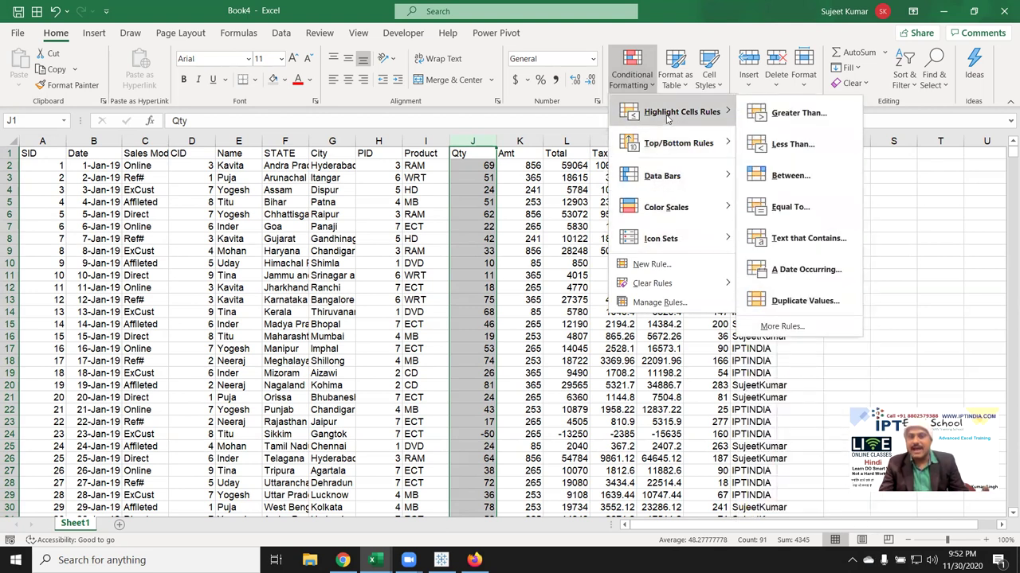
left_click(766, 116)
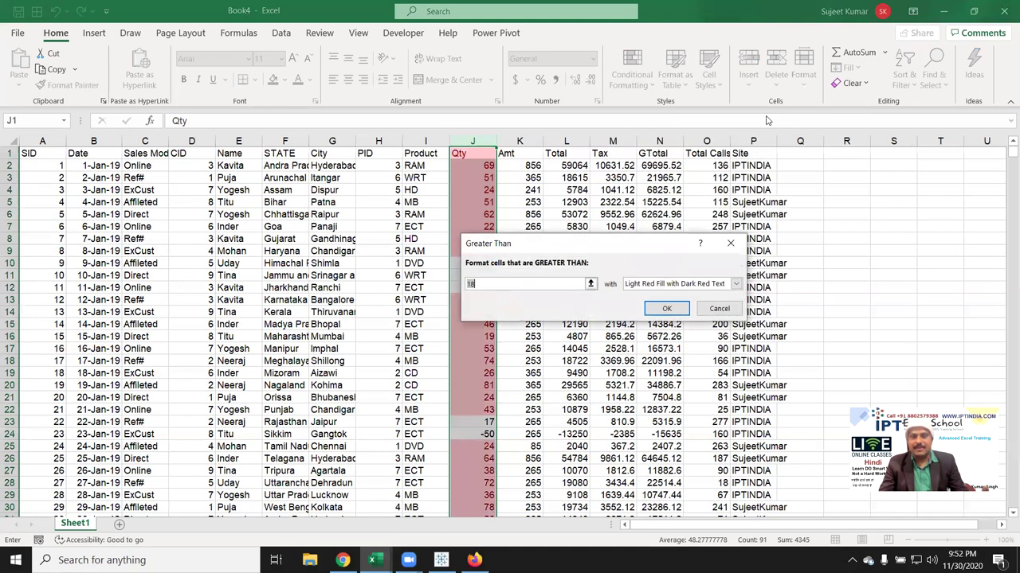
type("50")
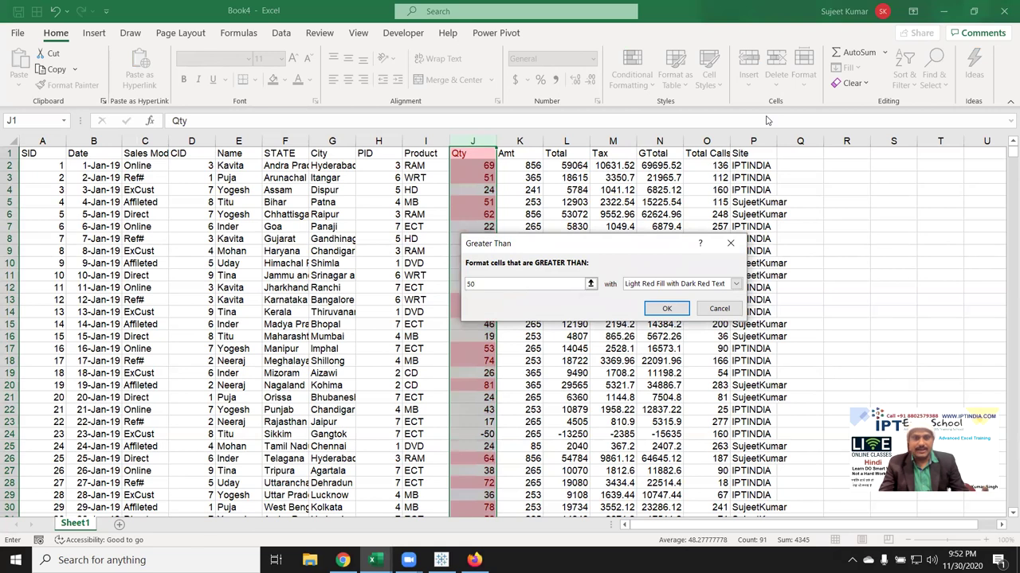
left_click_drag(563, 241, 647, 190)
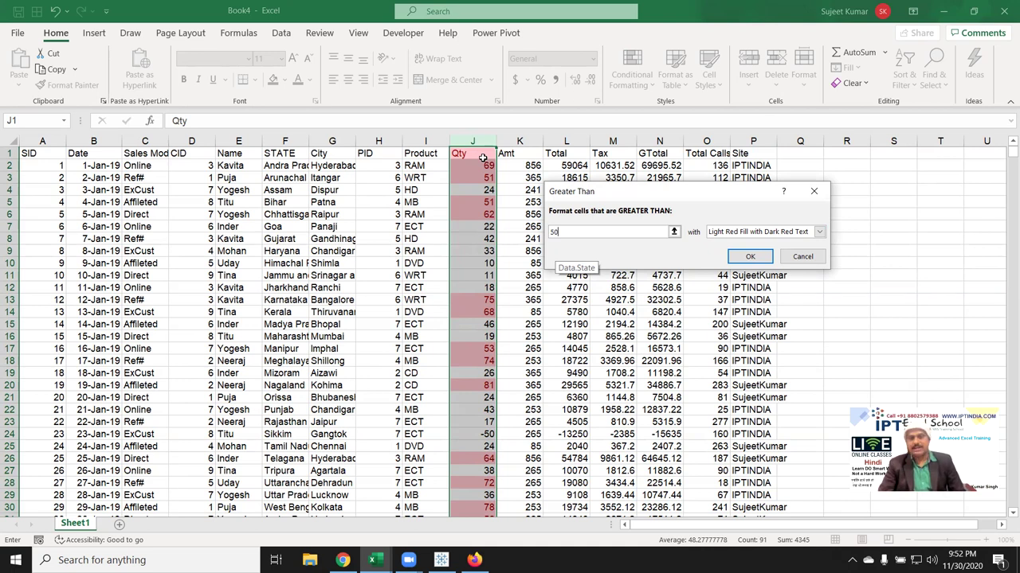
left_click(757, 231)
left_click(749, 253)
left_click(746, 233)
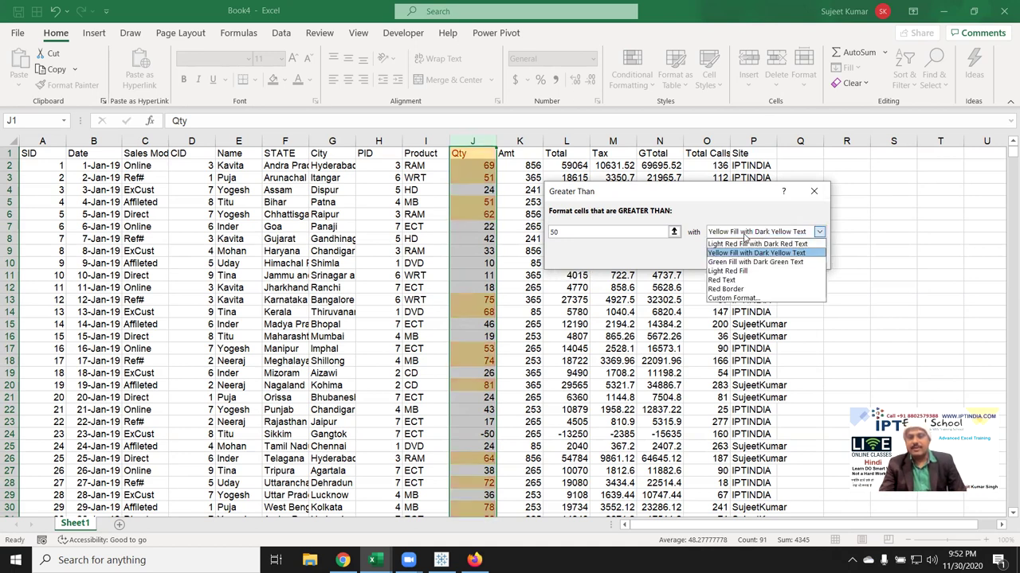
left_click(741, 263)
left_click(734, 232)
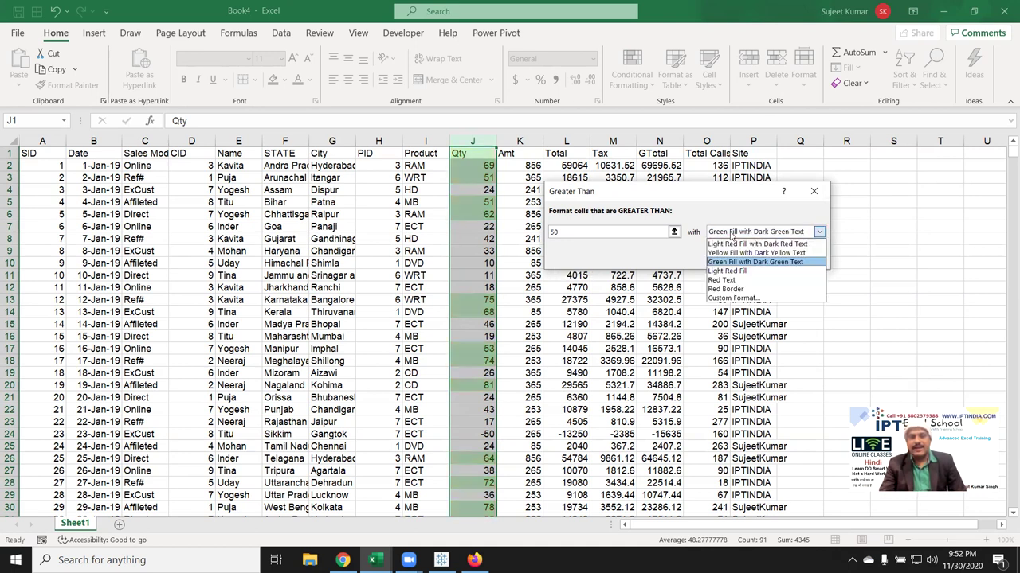
left_click(734, 272)
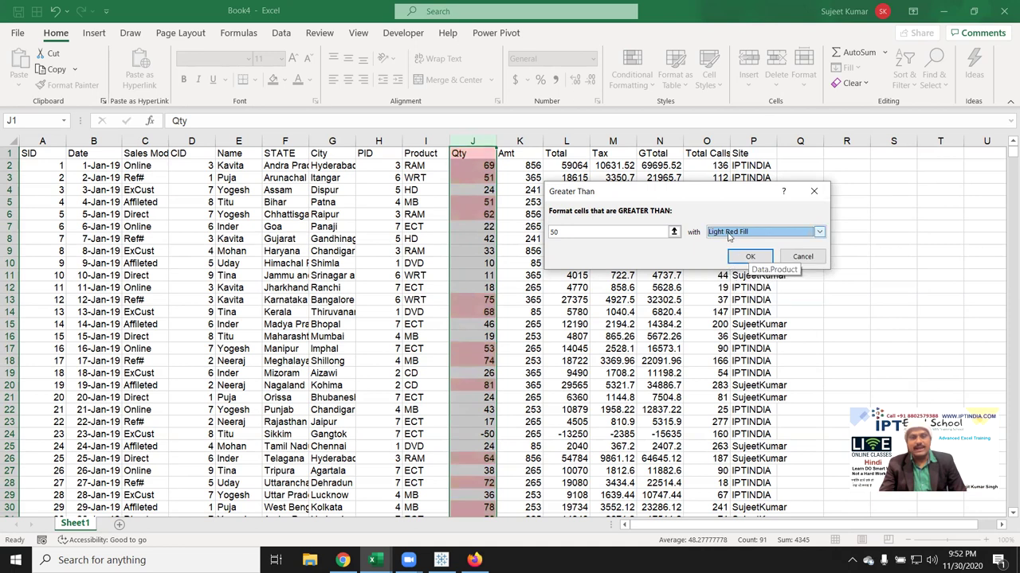
left_click(730, 233)
left_click(733, 298)
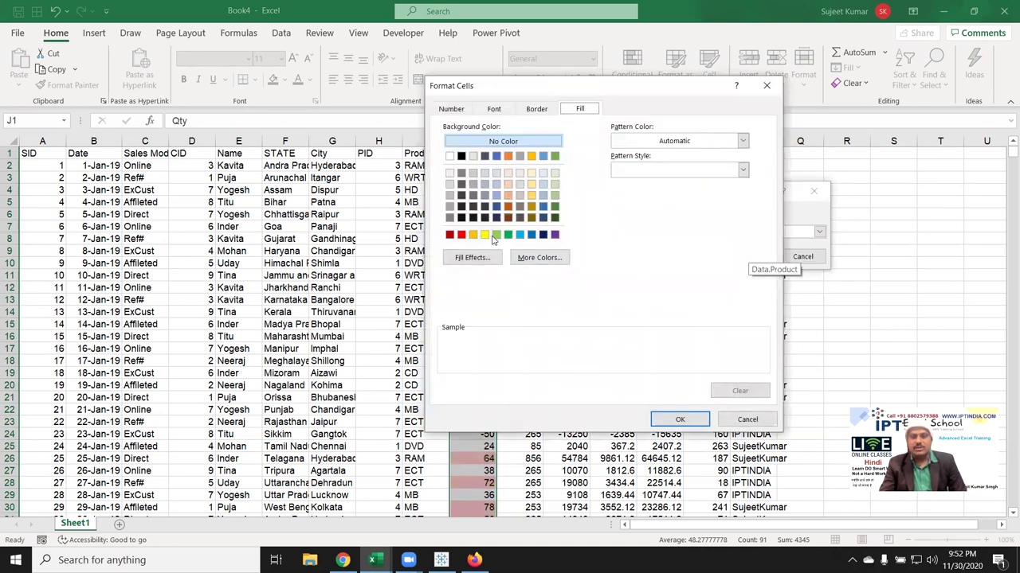
left_click(485, 234)
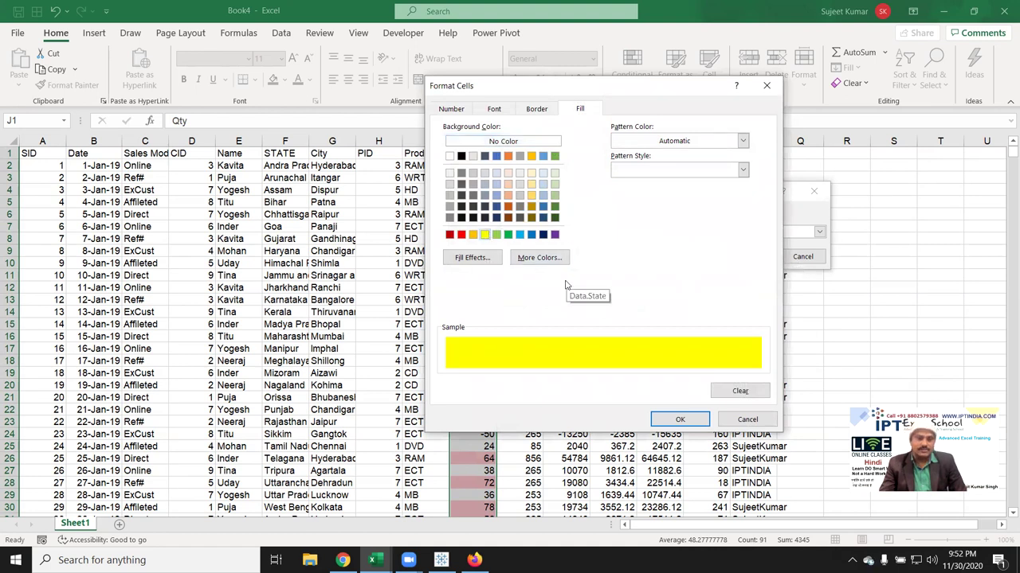
left_click(676, 420)
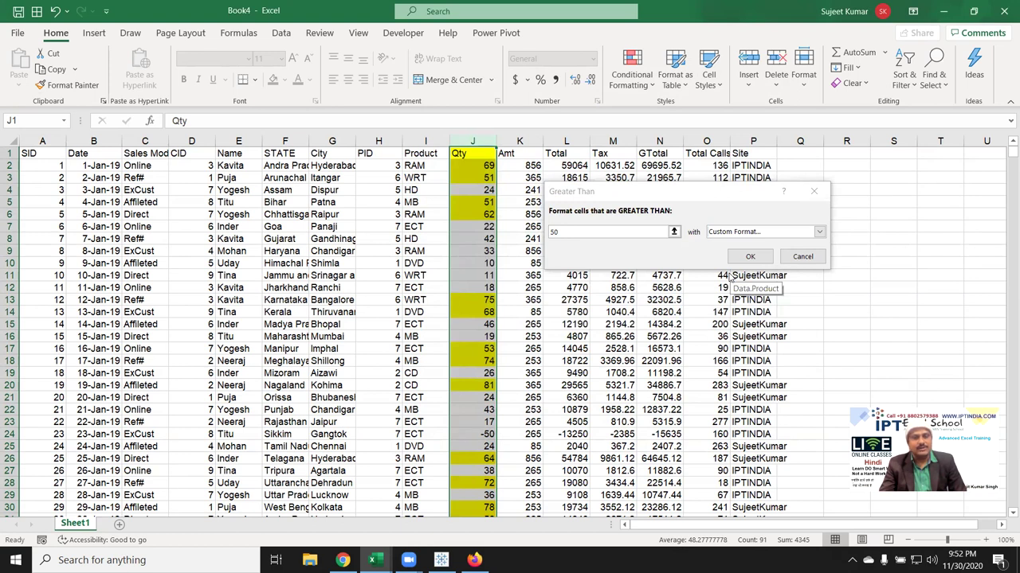
left_click(798, 257)
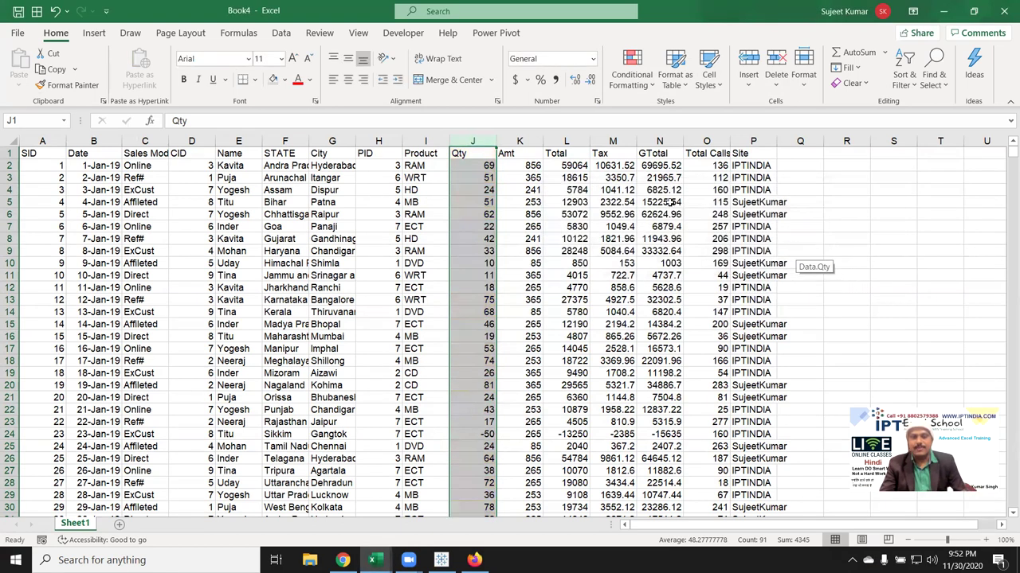
Add a Greater Than 50 rule with Light Red Fill to the Qty column
left_click(631, 76)
mouse_move(638, 113)
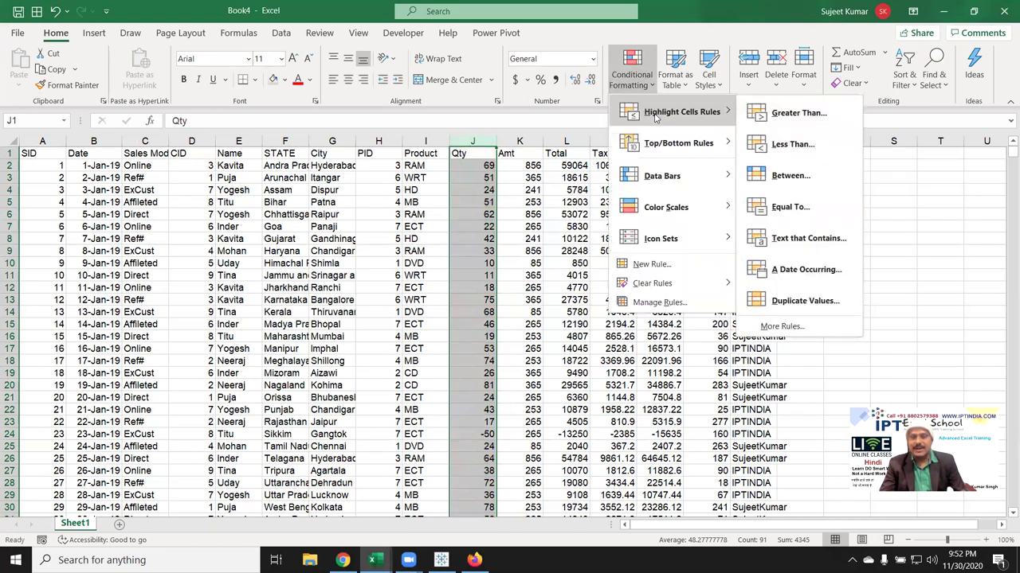
left_click(776, 113)
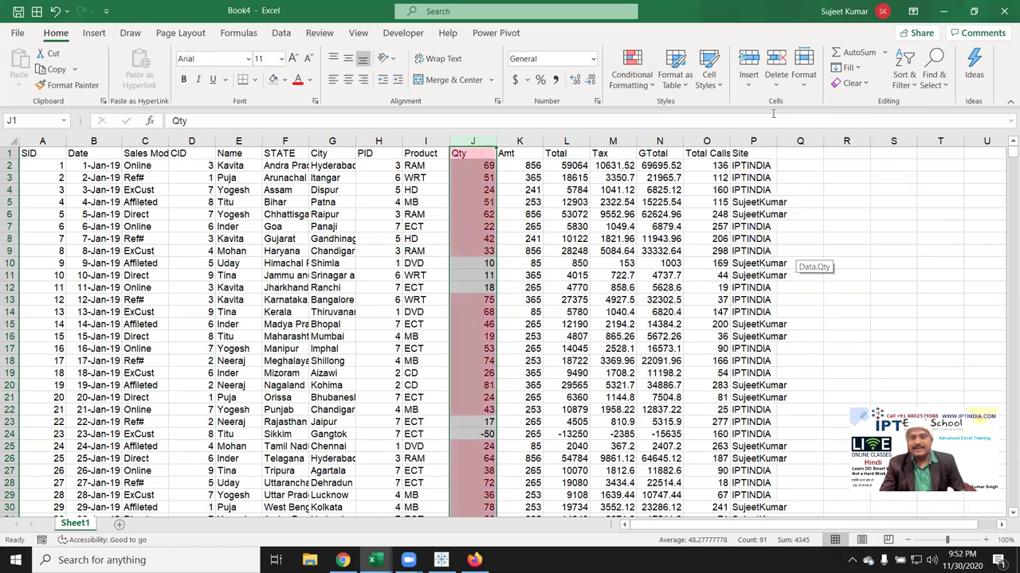
type("50")
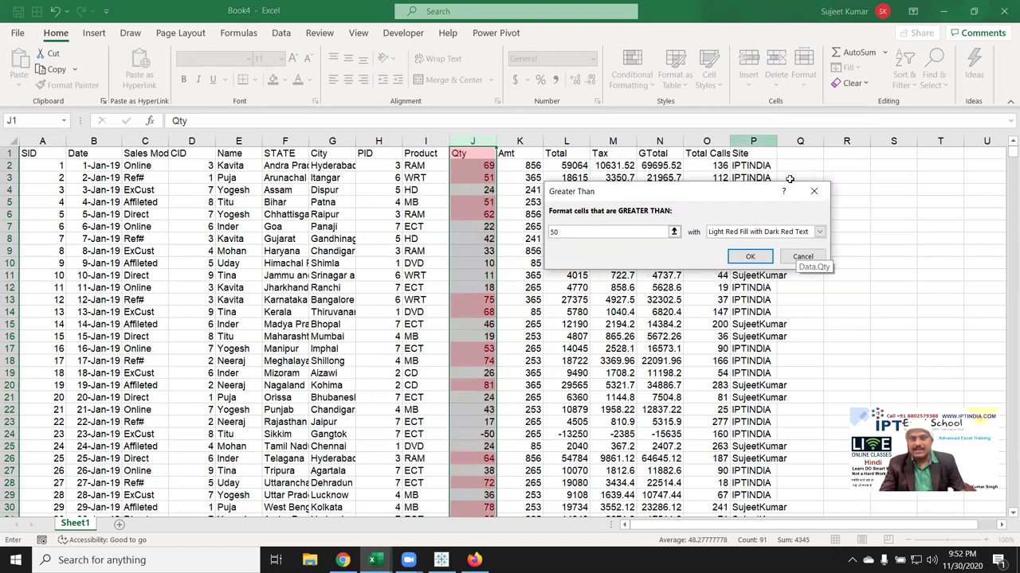
left_click(750, 256)
left_click(525, 275)
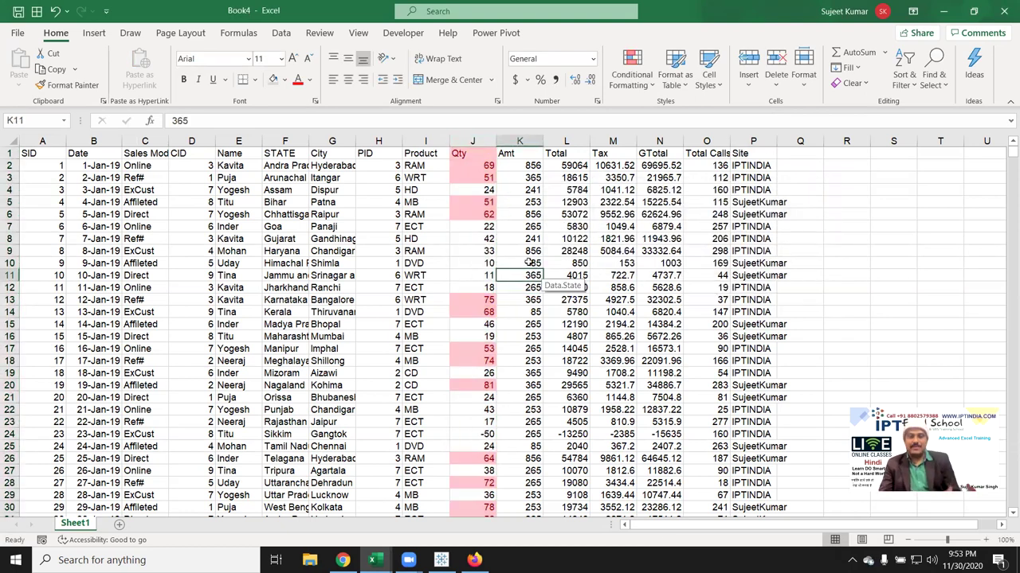
Change J13 to 41 and J9 to 73 so the highlighting updates
left_click(480, 301)
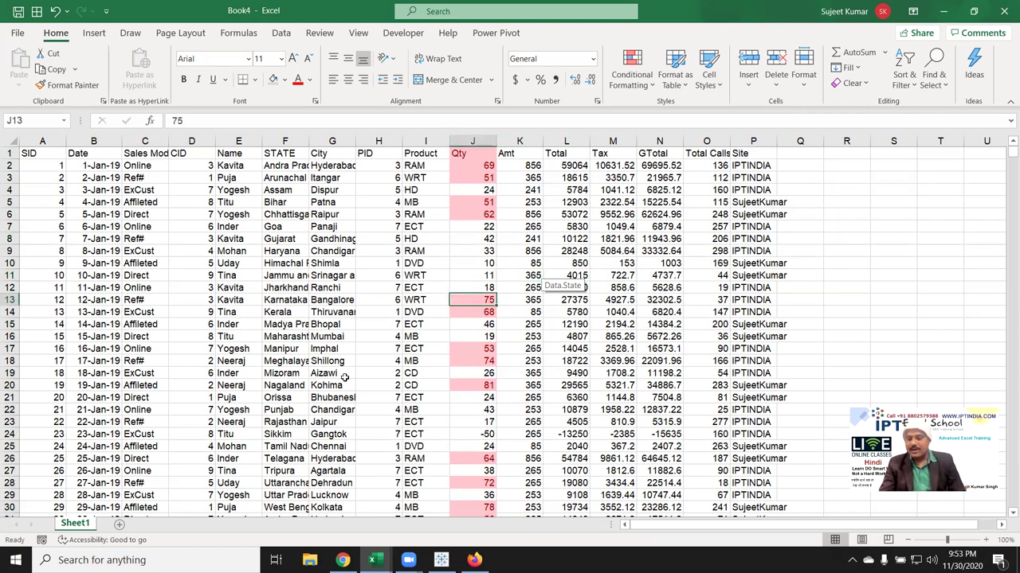
type("41")
key("Return")
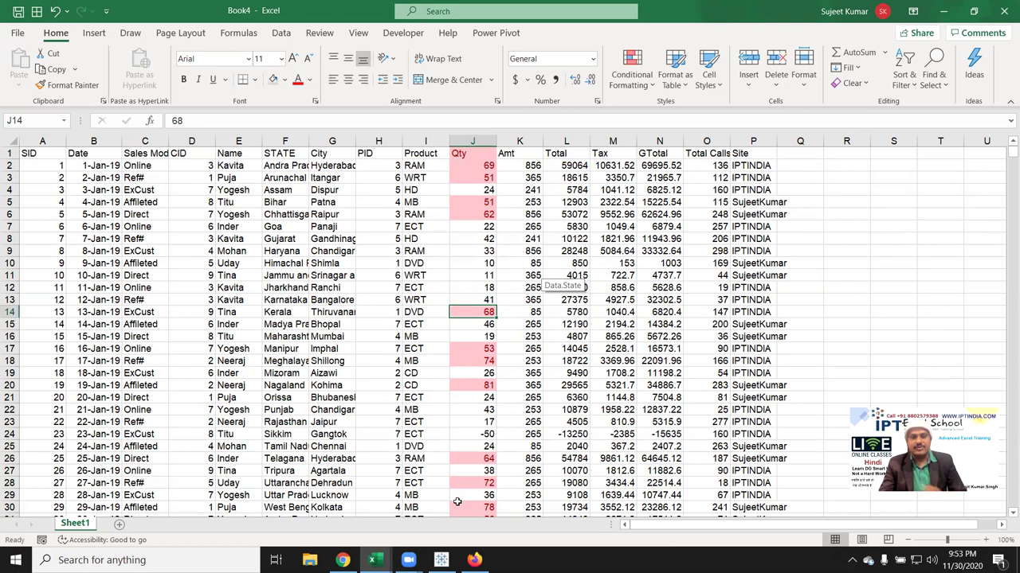
left_click(478, 301)
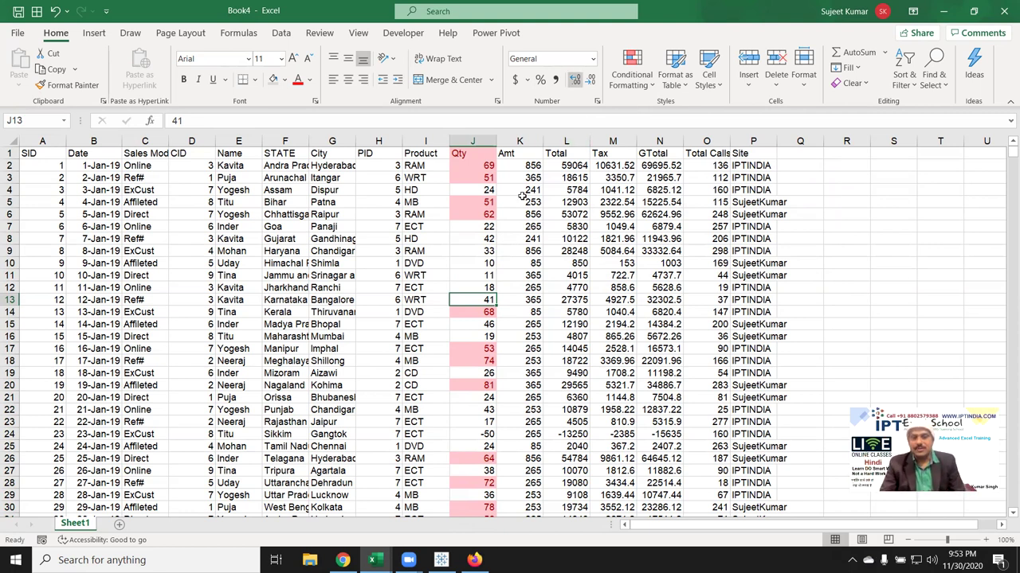
left_click(473, 250)
type("73")
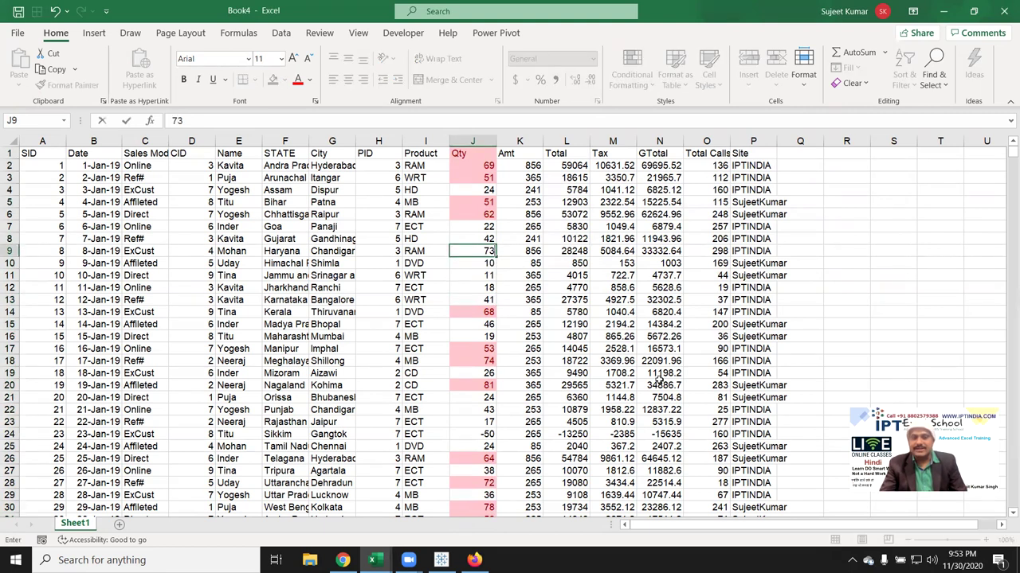
key("Return")
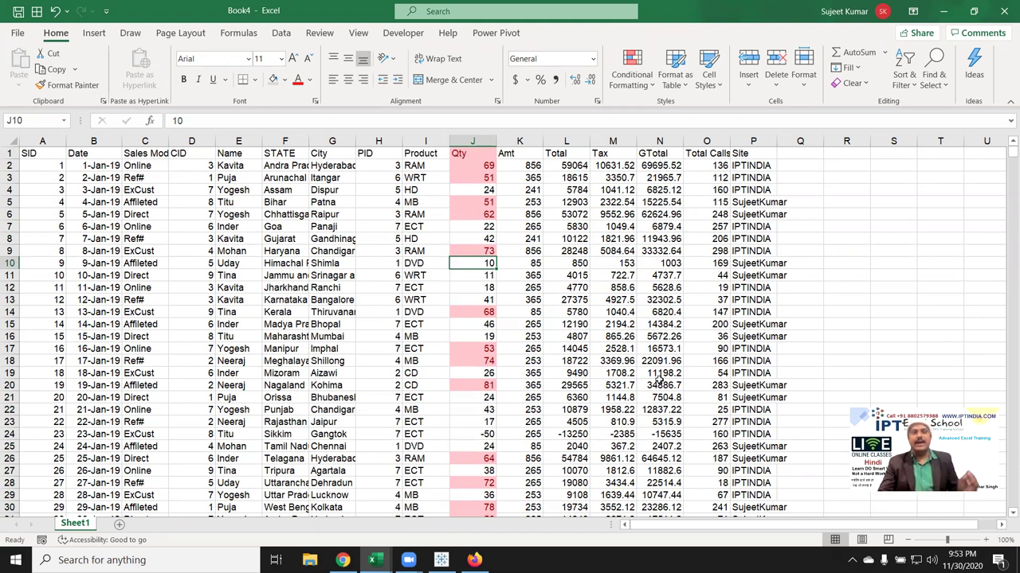
left_click(485, 142)
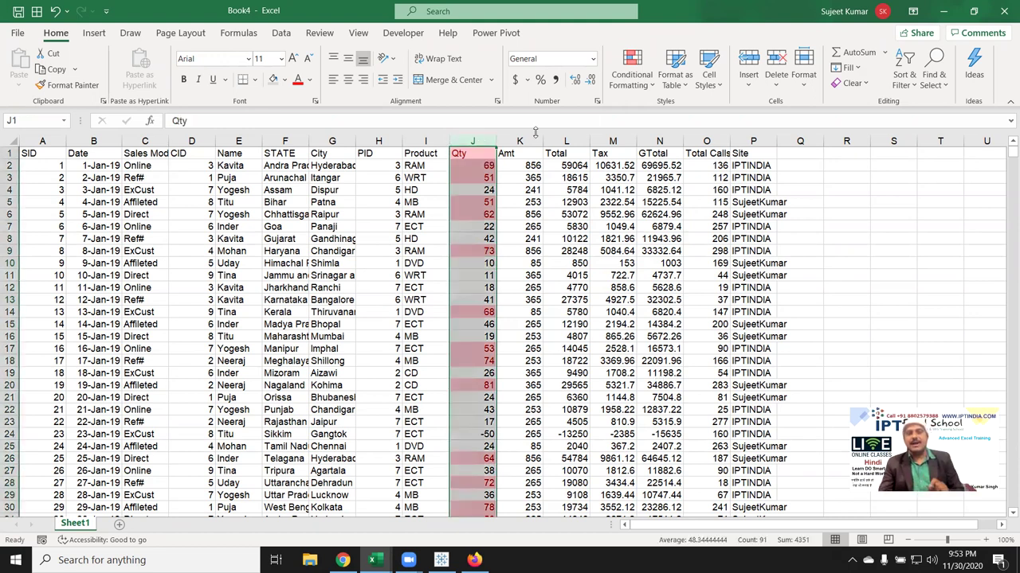
left_click(631, 79)
mouse_move(644, 113)
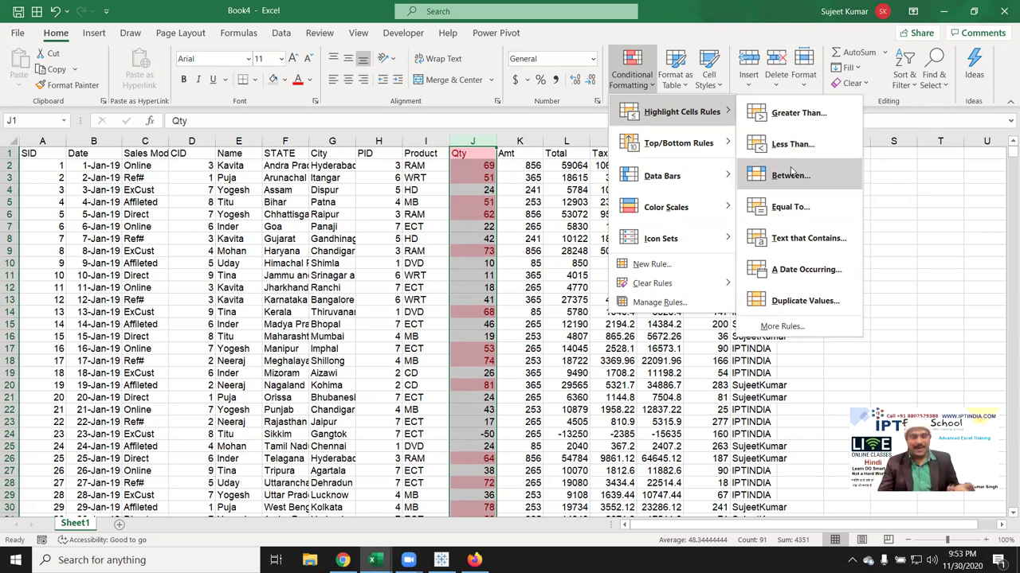
left_click(801, 176)
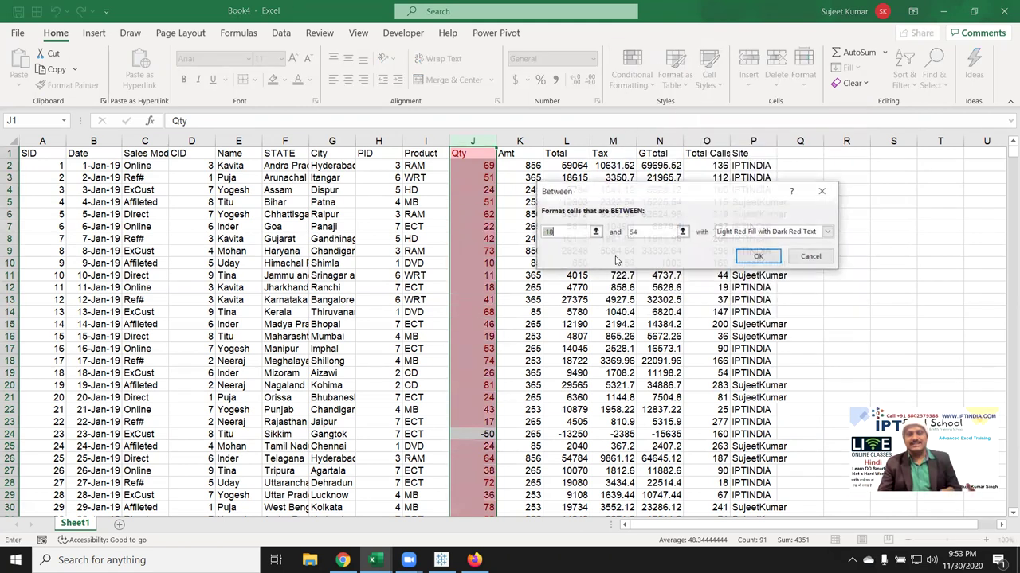
left_click(723, 233)
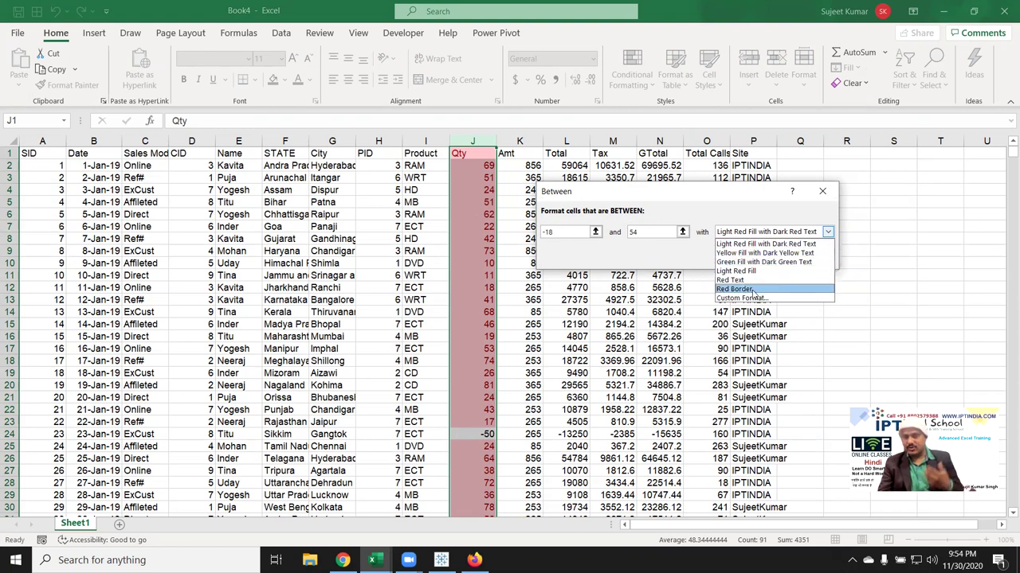
left_click(752, 297)
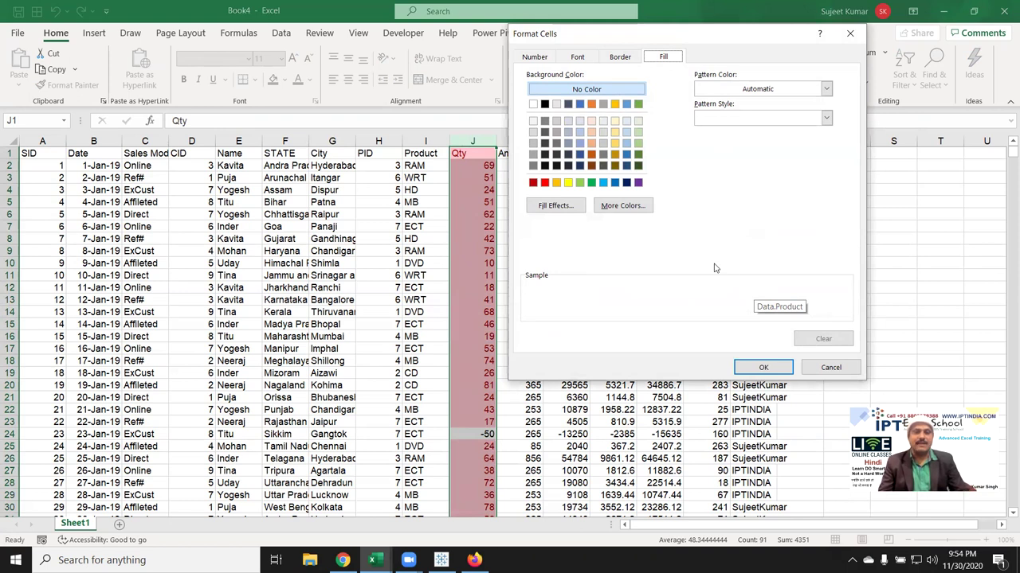
key("Escape")
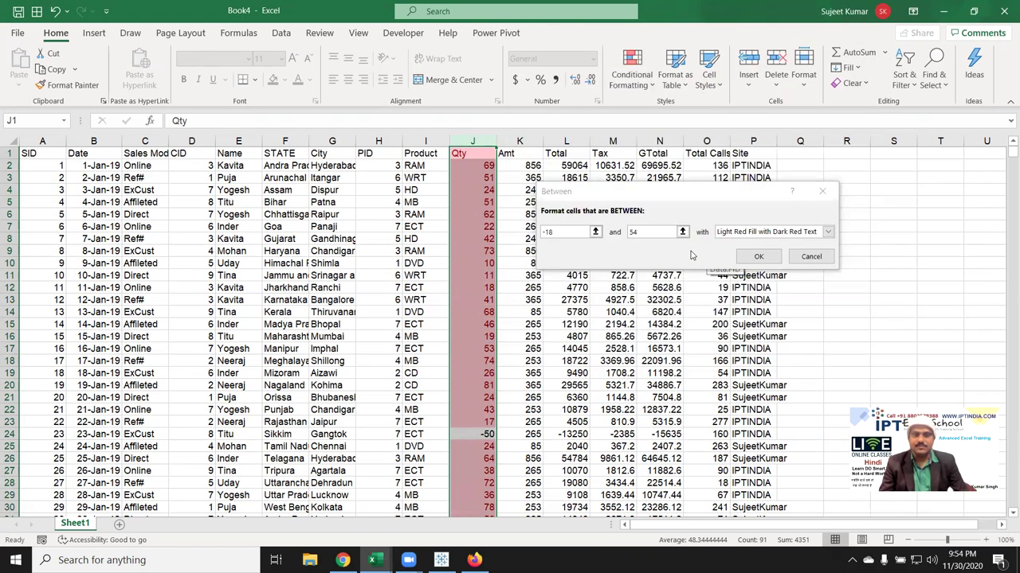
left_click(811, 256)
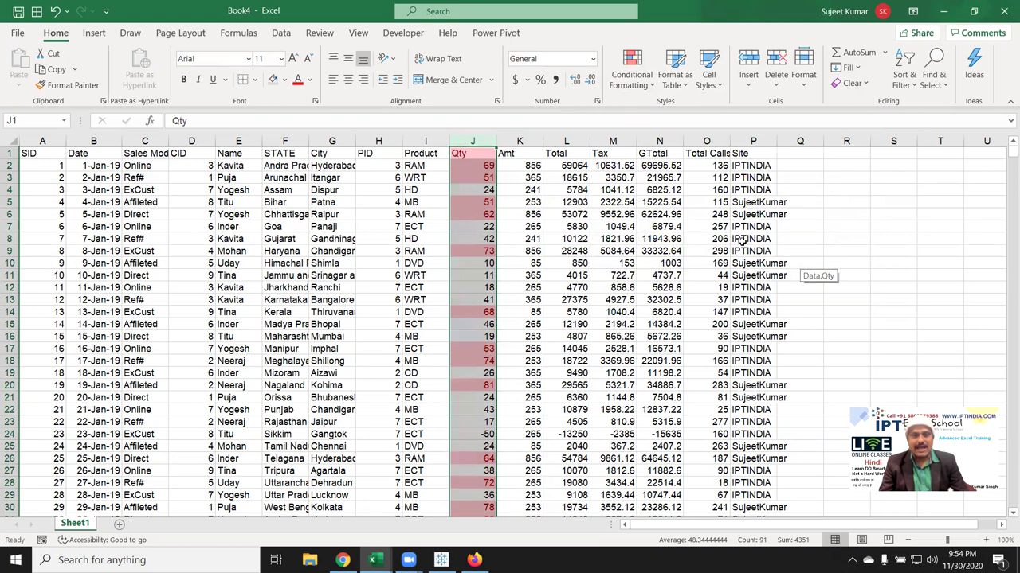
left_click(632, 73)
mouse_move(697, 120)
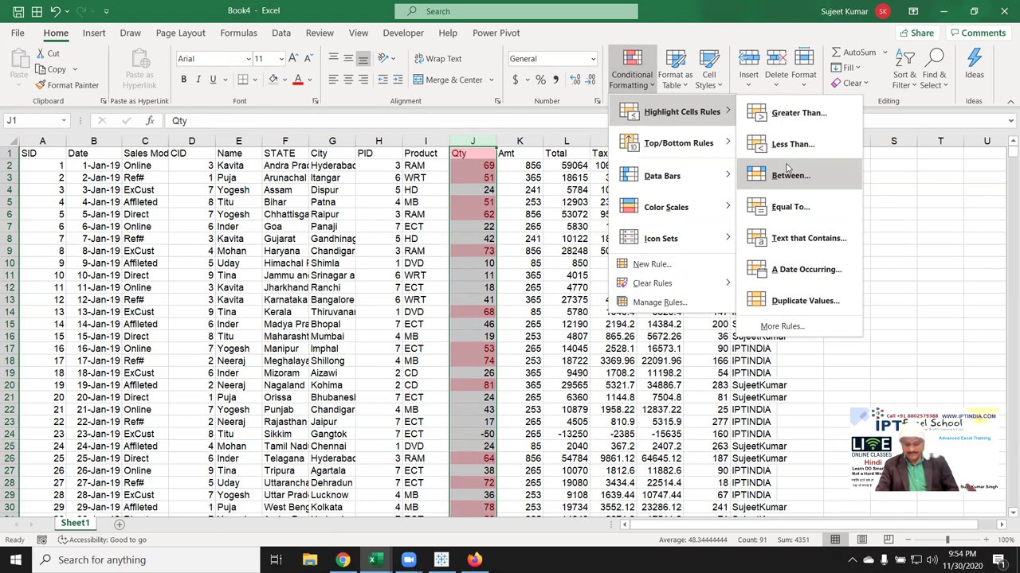
left_click(225, 137)
left_click(225, 140)
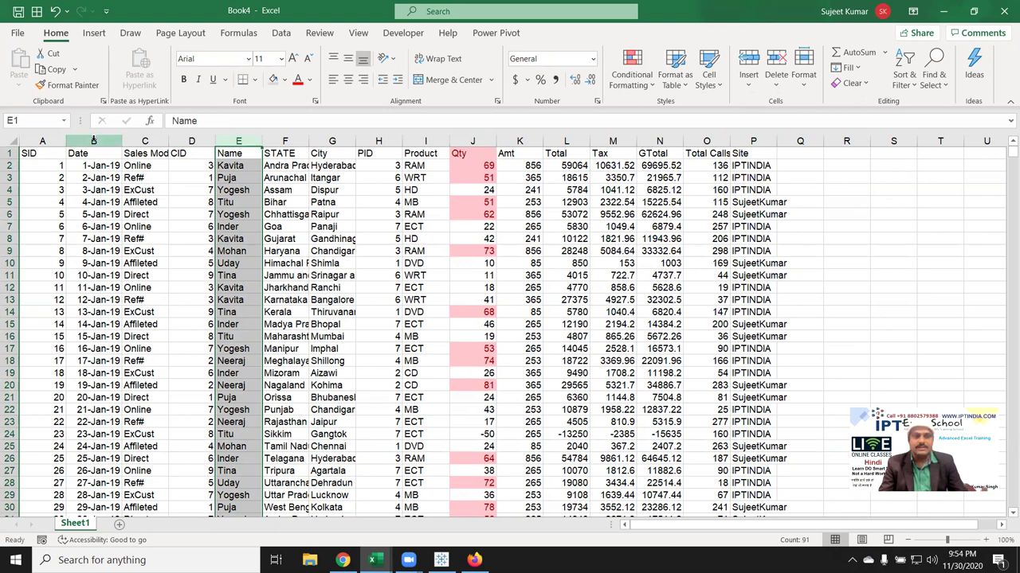
Select the Date column B and browse Conditional Formatting without applying a rule
left_click(93, 141)
left_click(633, 79)
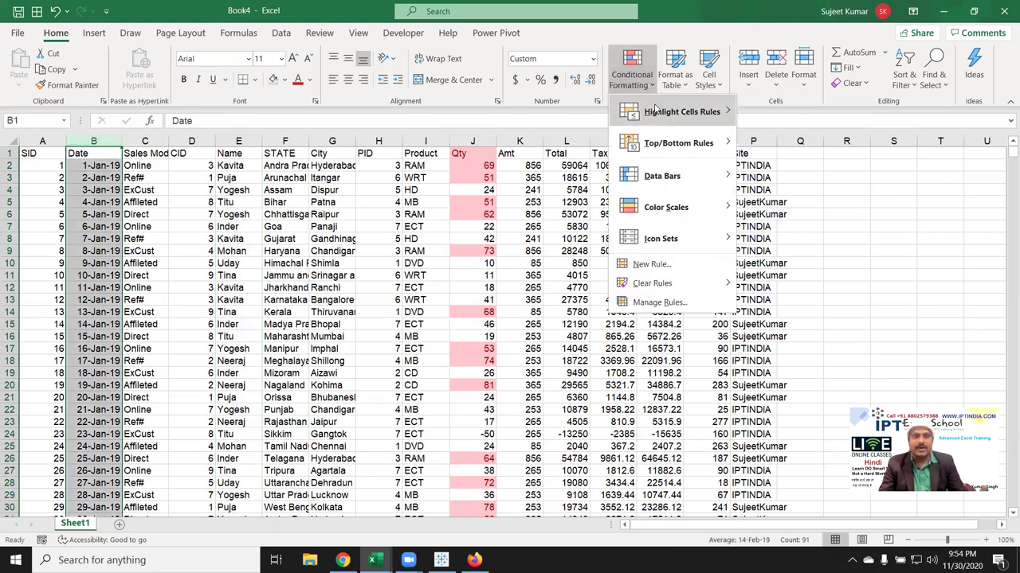
mouse_move(660, 118)
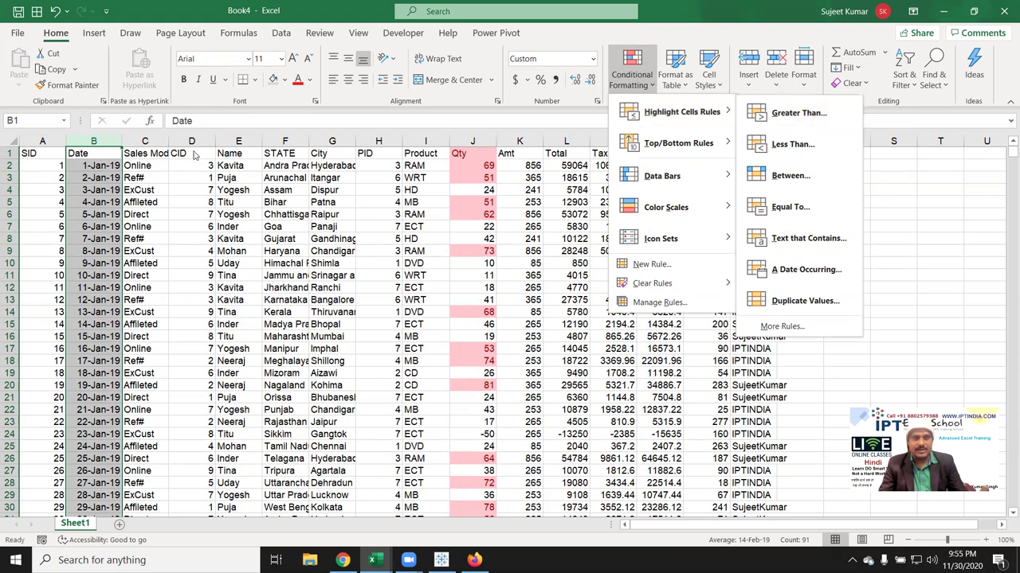
key("Escape")
key("Escape")
Enter 11/1 in B2 and fill the daily date series down column B
left_click(93, 162)
type("11/1")
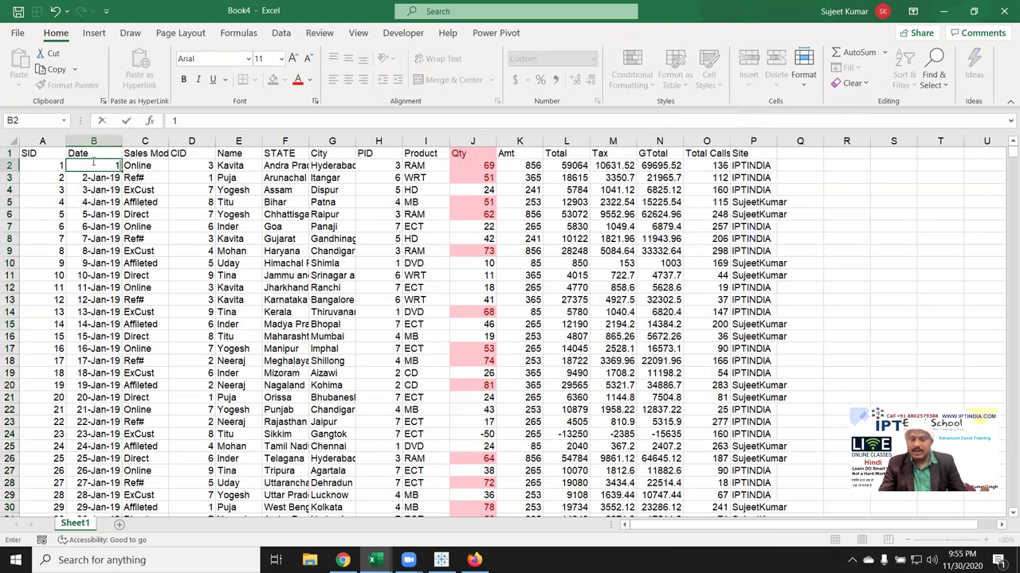
key("Return")
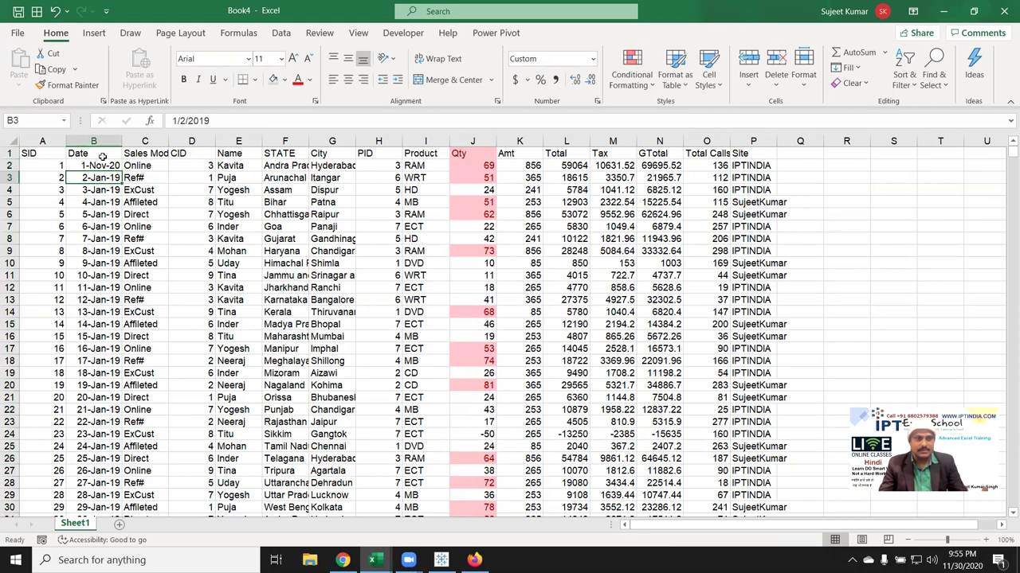
left_click(103, 166)
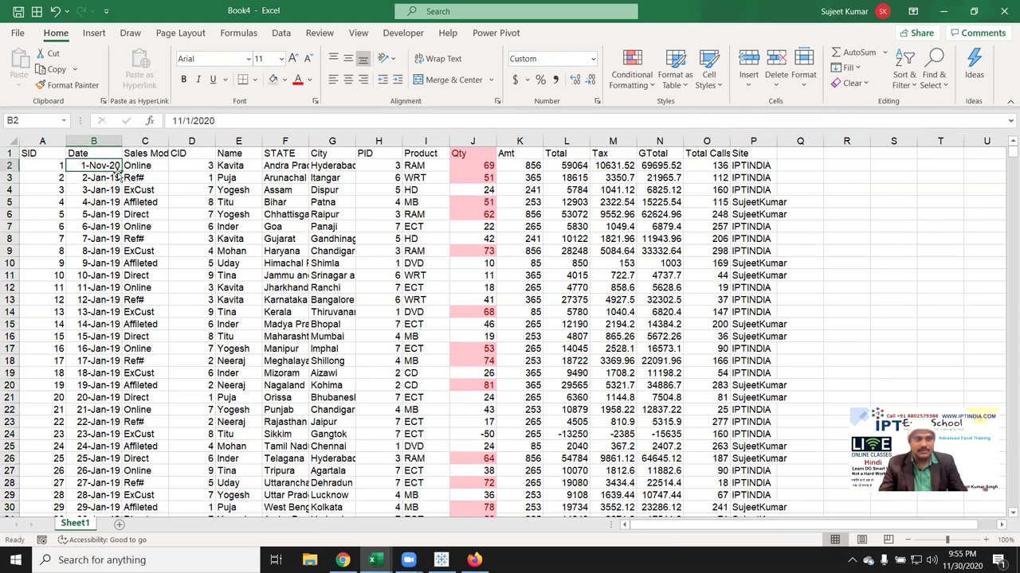
double_click(121, 171)
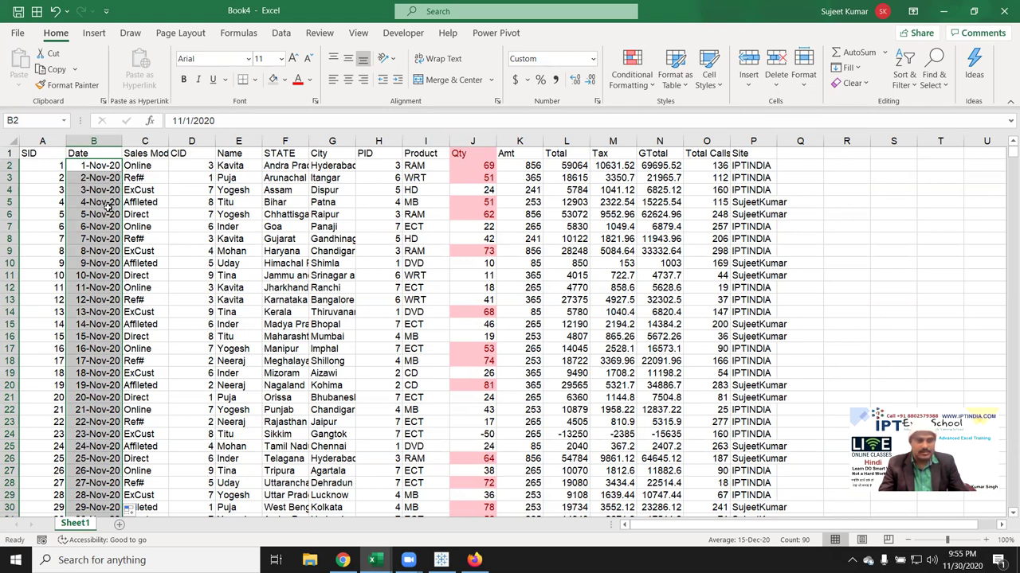
left_click(93, 141)
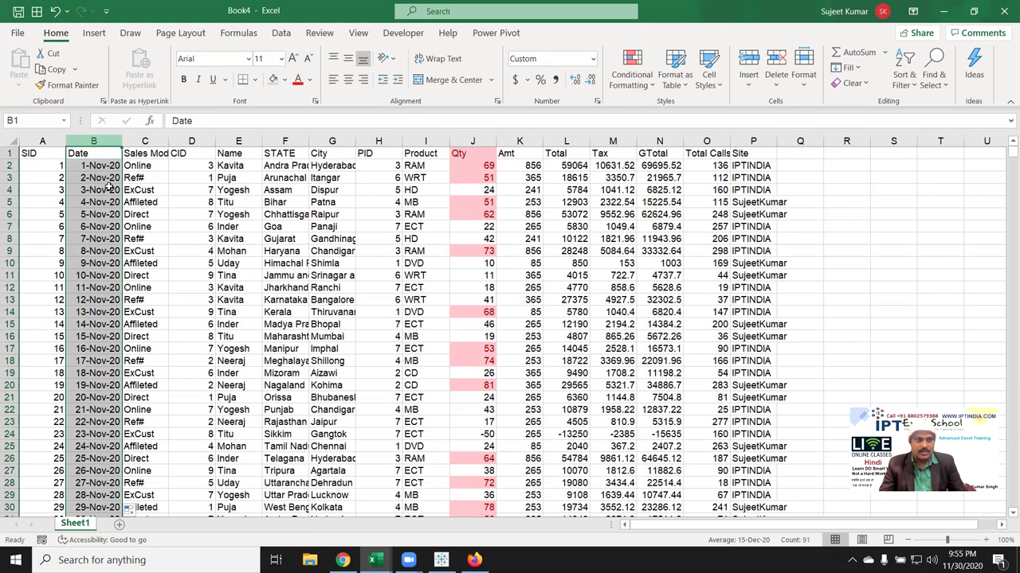
scroll(107, 209, "down", 2)
scroll(107, 218, "down", 2)
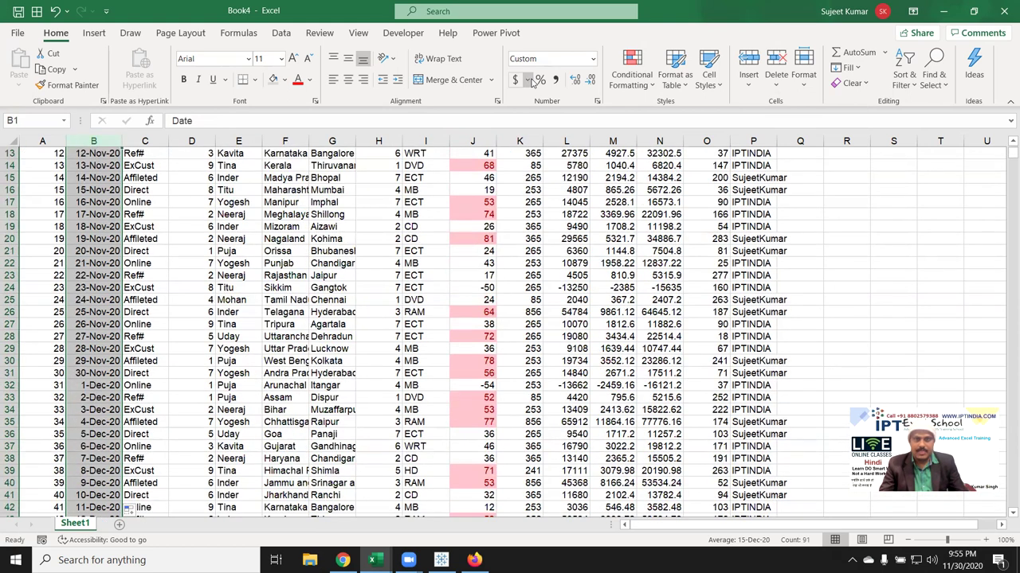
left_click(652, 87)
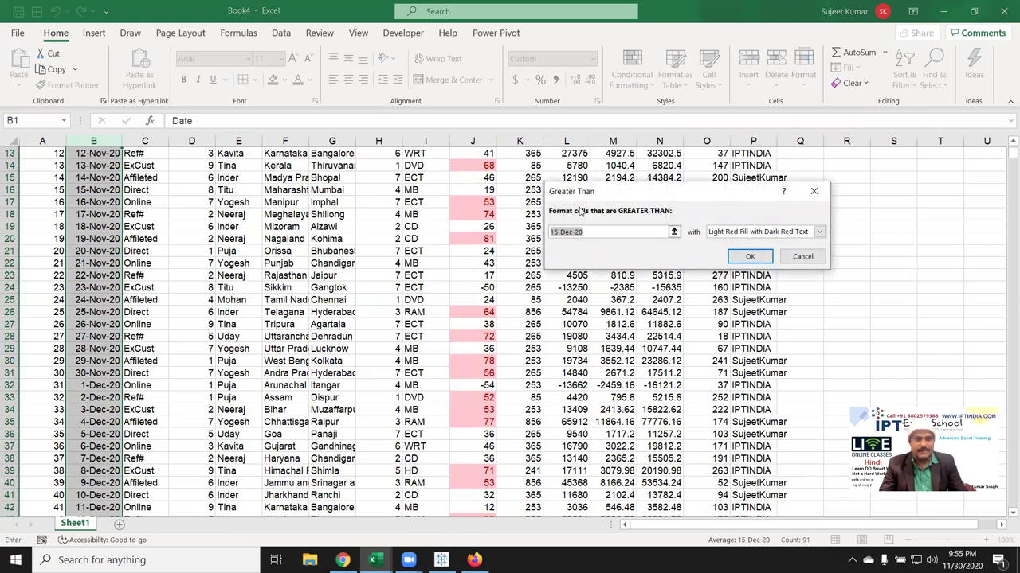
type("5")
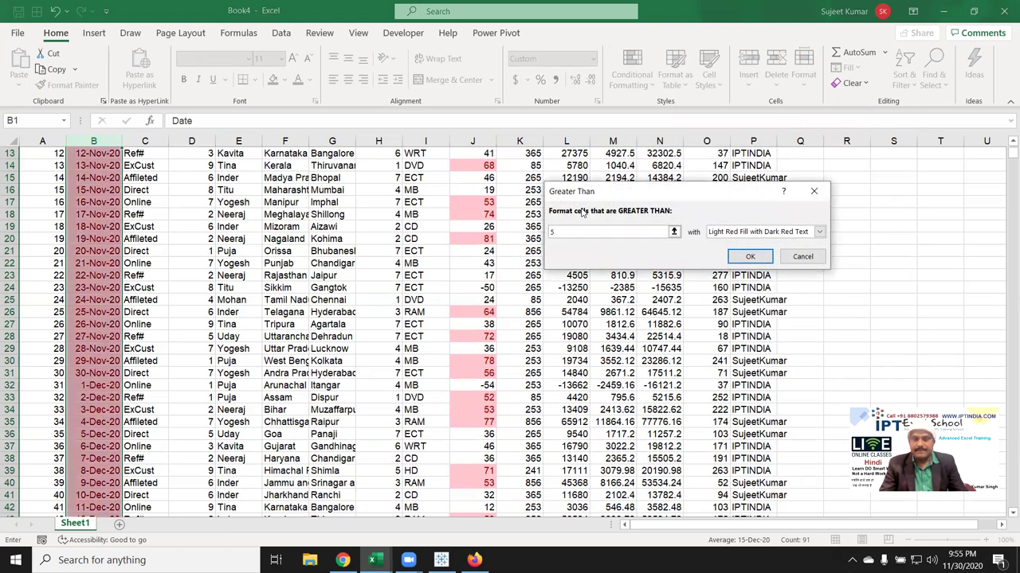
key("BackSpace")
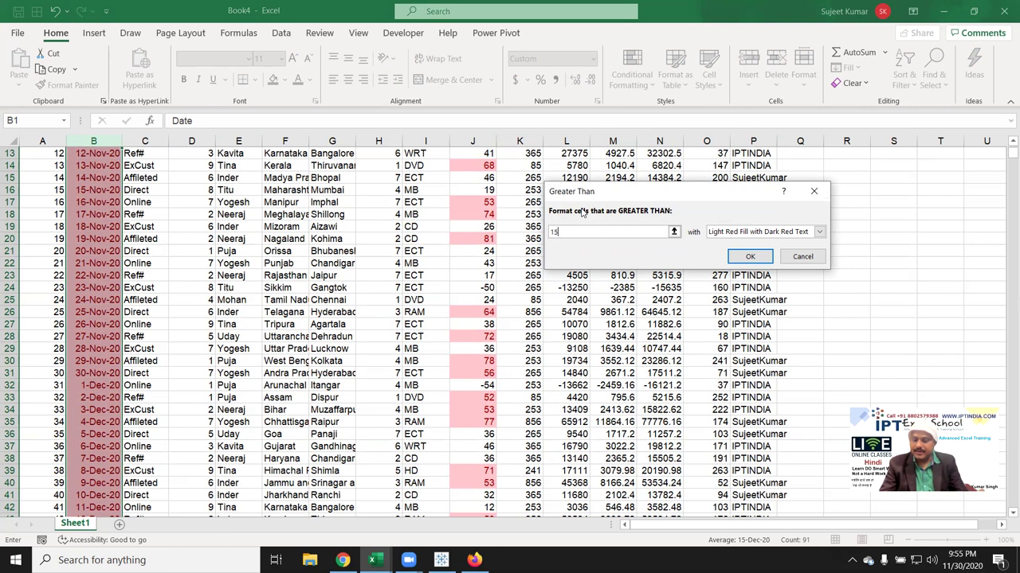
type("-nov")
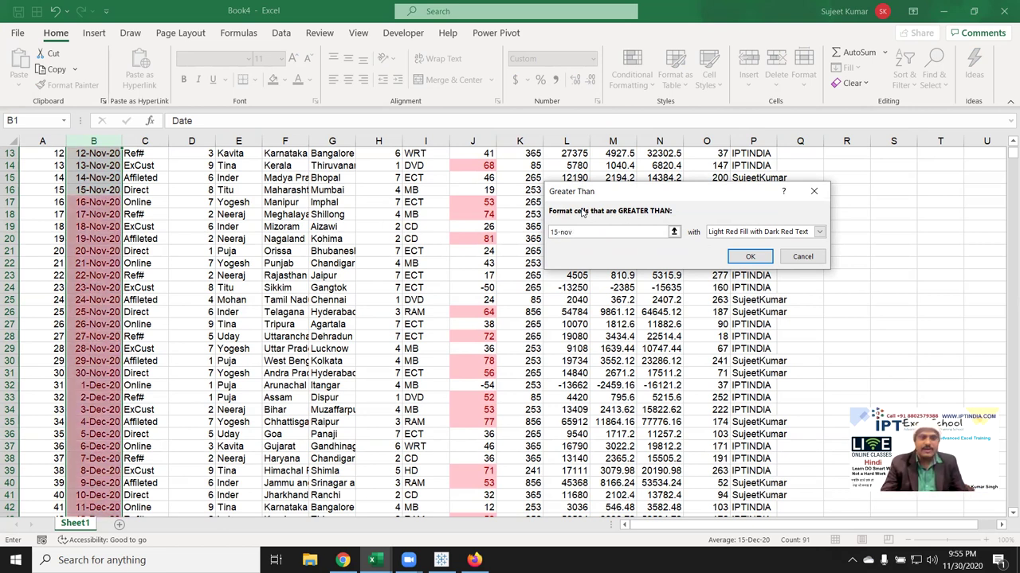
key("BackSpace")
key("BackSpace")
key("BackSpace")
key("BackSpace")
key("BackSpace")
type("1/15")
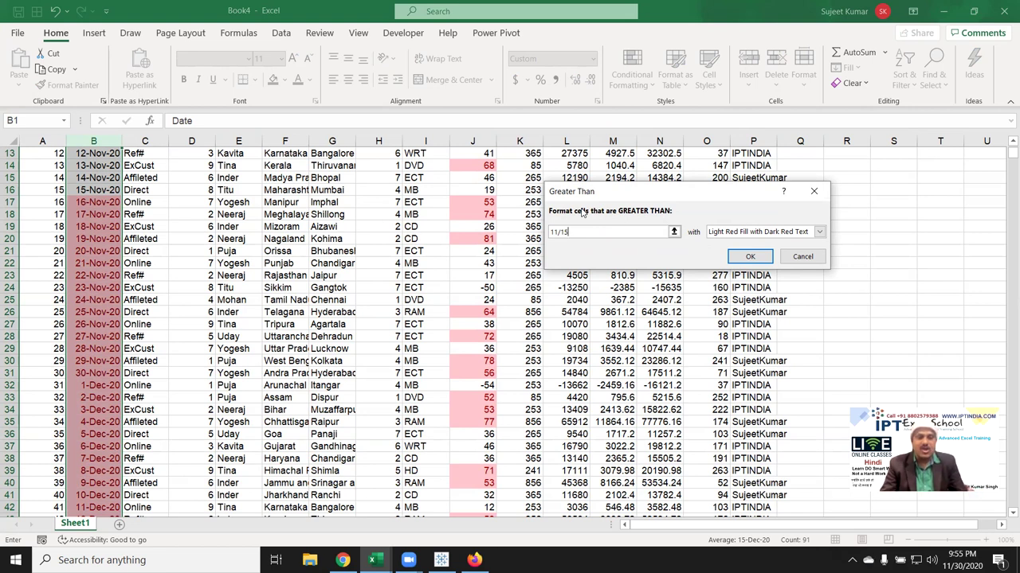
key("Escape")
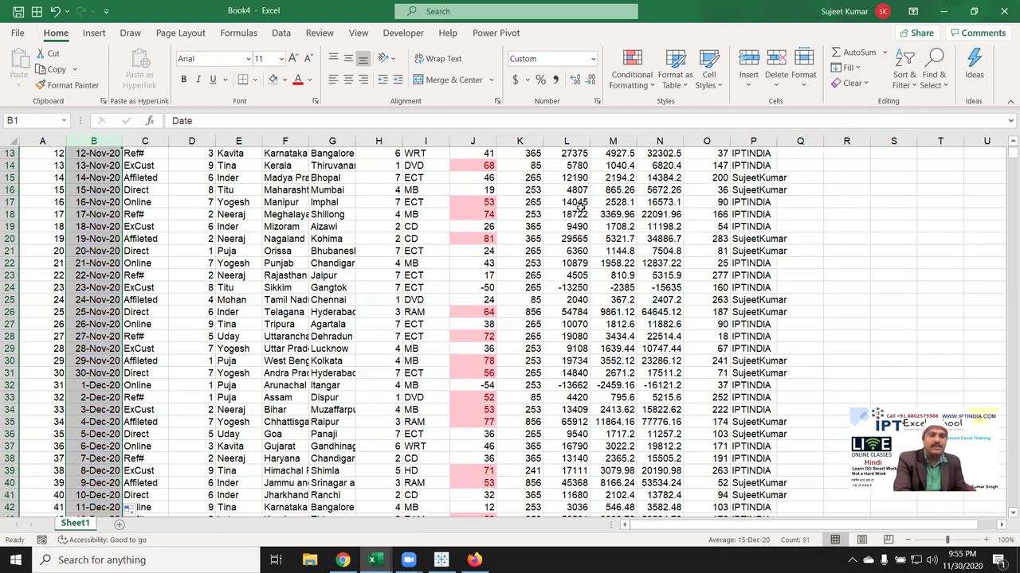
scroll(461, 265, "up", 4)
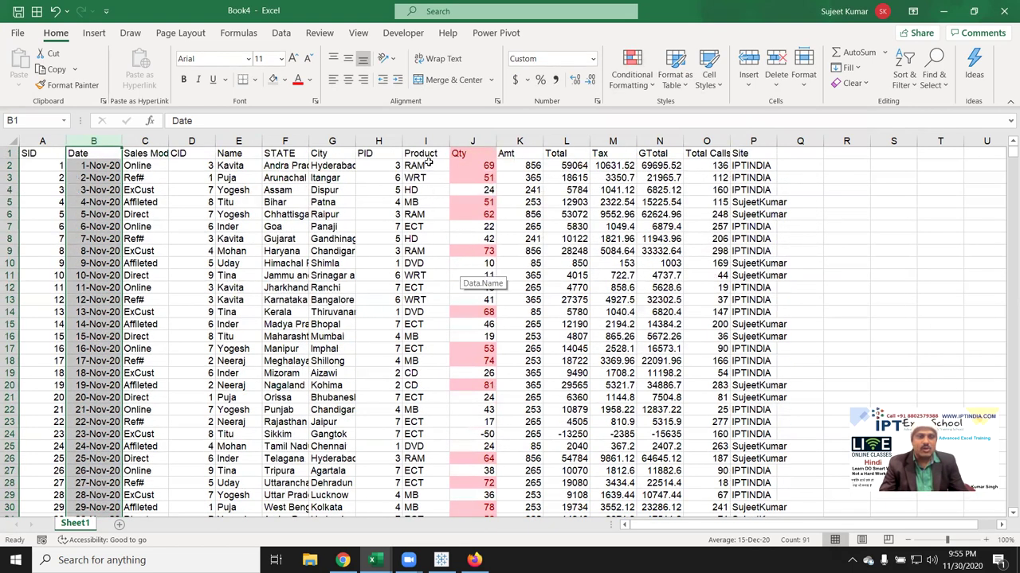
left_click(248, 137)
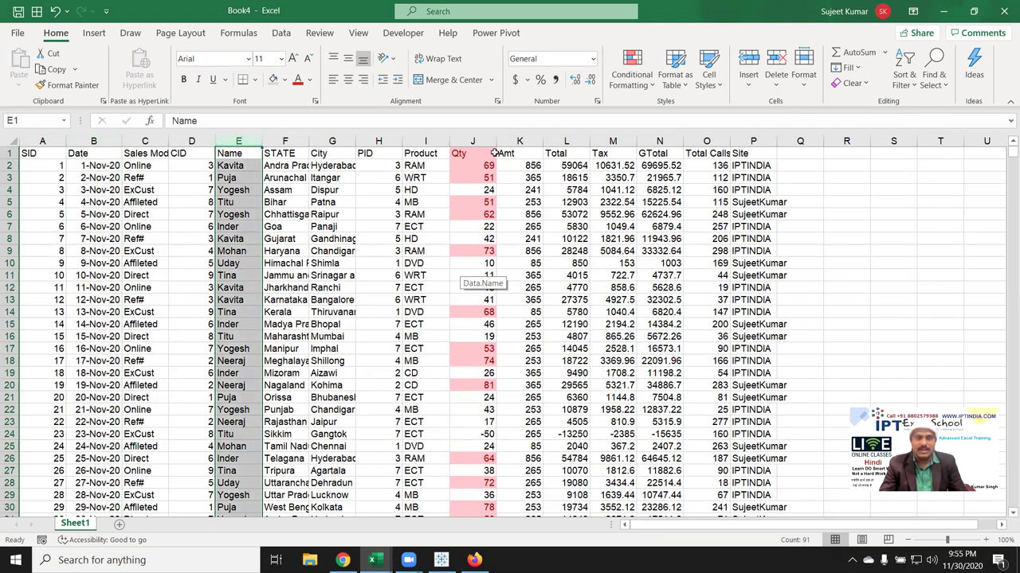
left_click(523, 139)
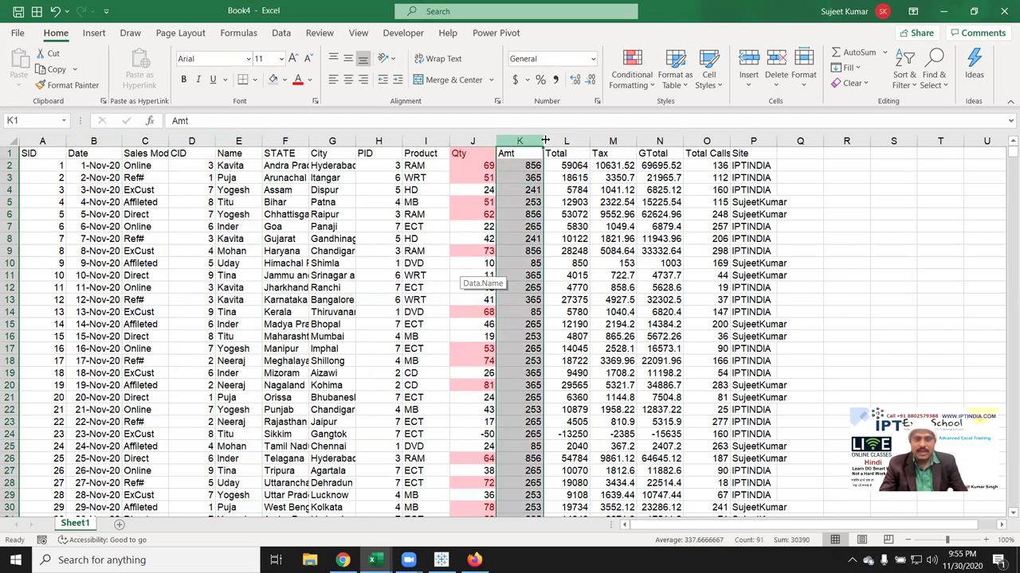
left_click(631, 70)
mouse_move(634, 112)
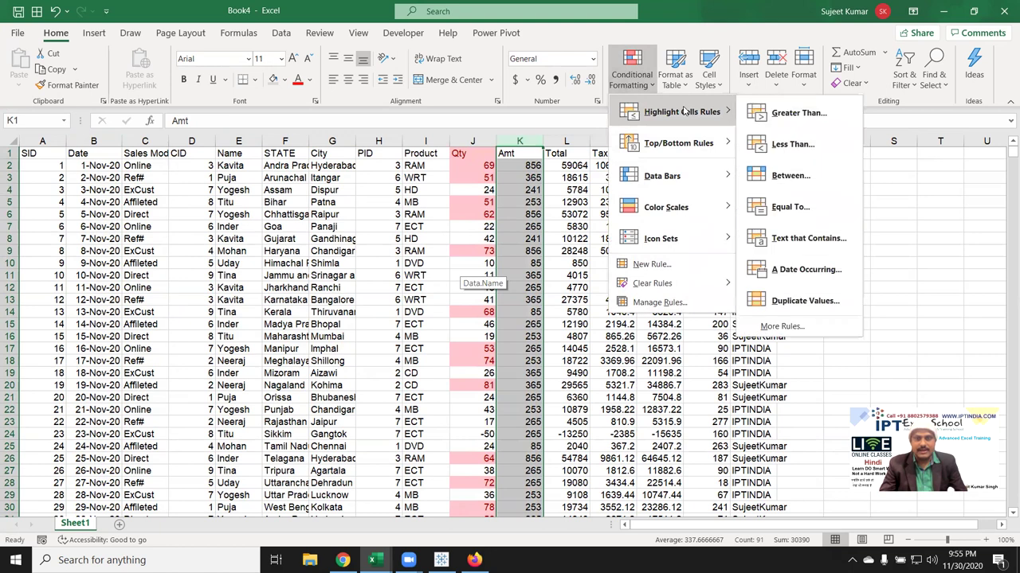
left_click(789, 205)
type("85")
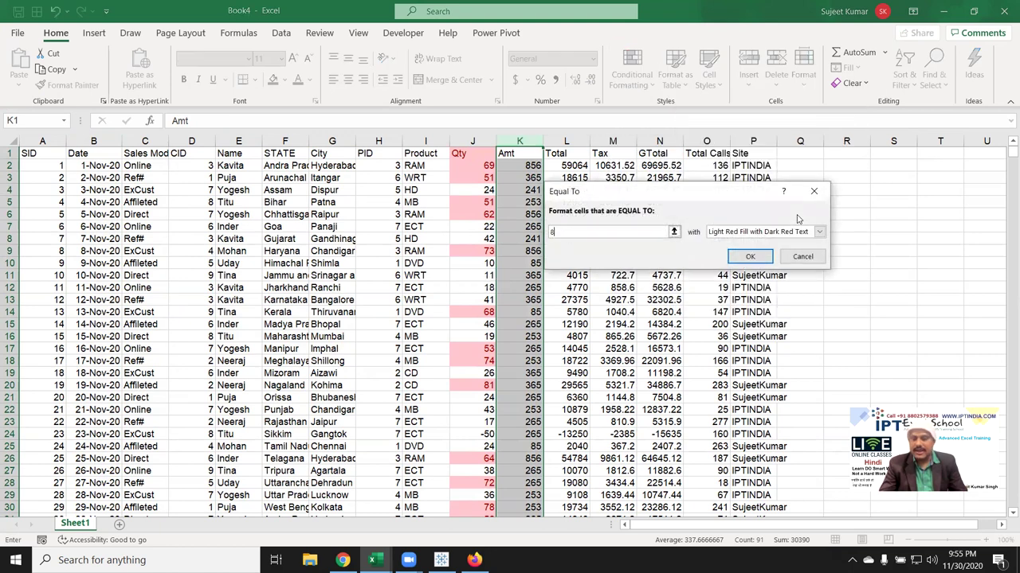
left_click(803, 256)
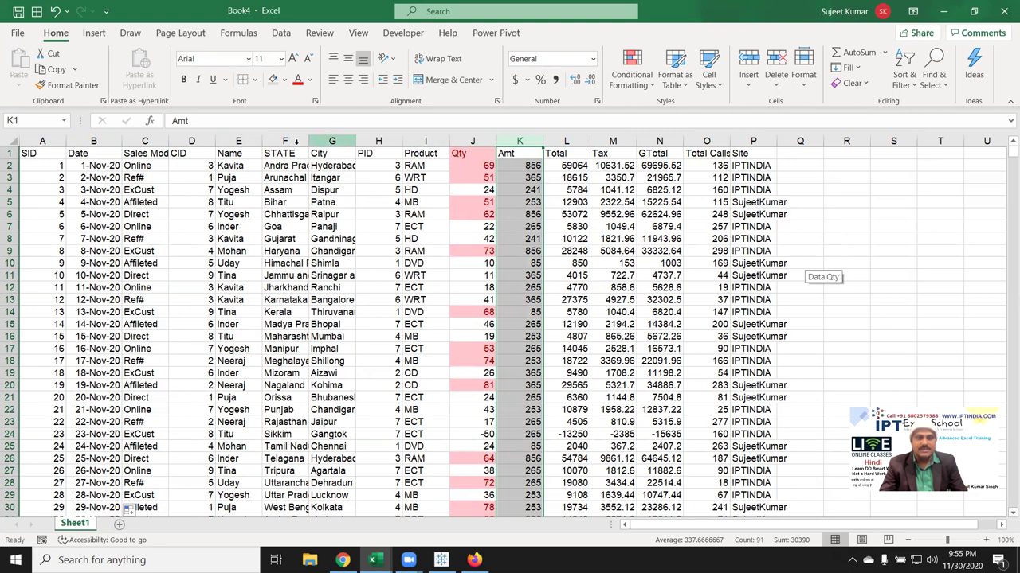
left_click(433, 140)
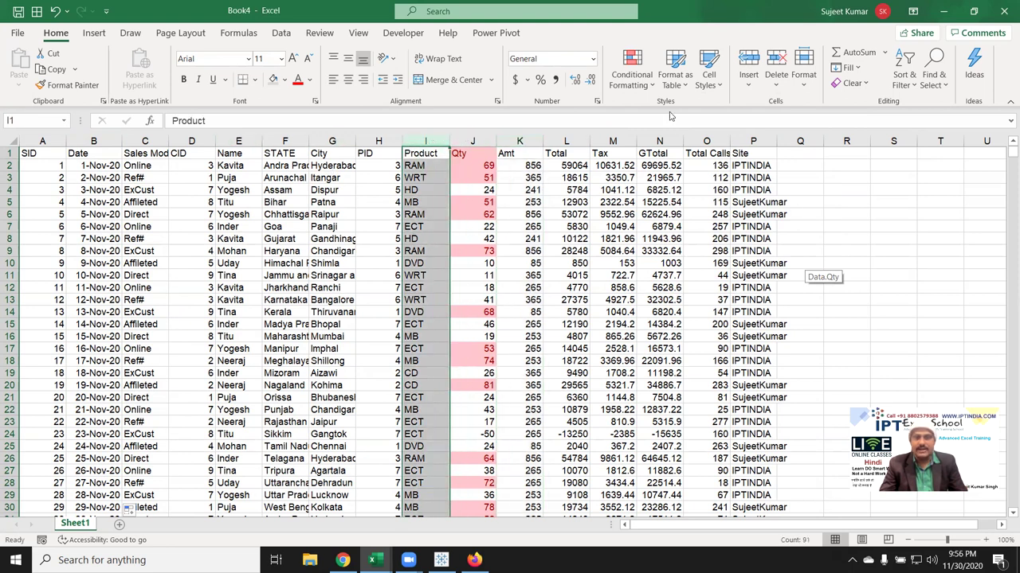
left_click(631, 70)
mouse_move(677, 111)
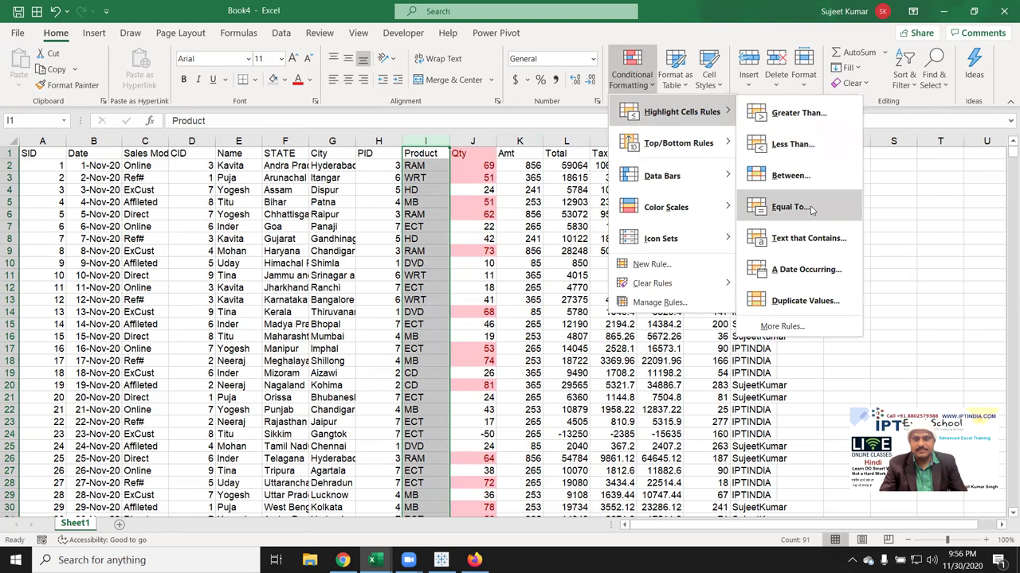
left_click(791, 207)
type("M")
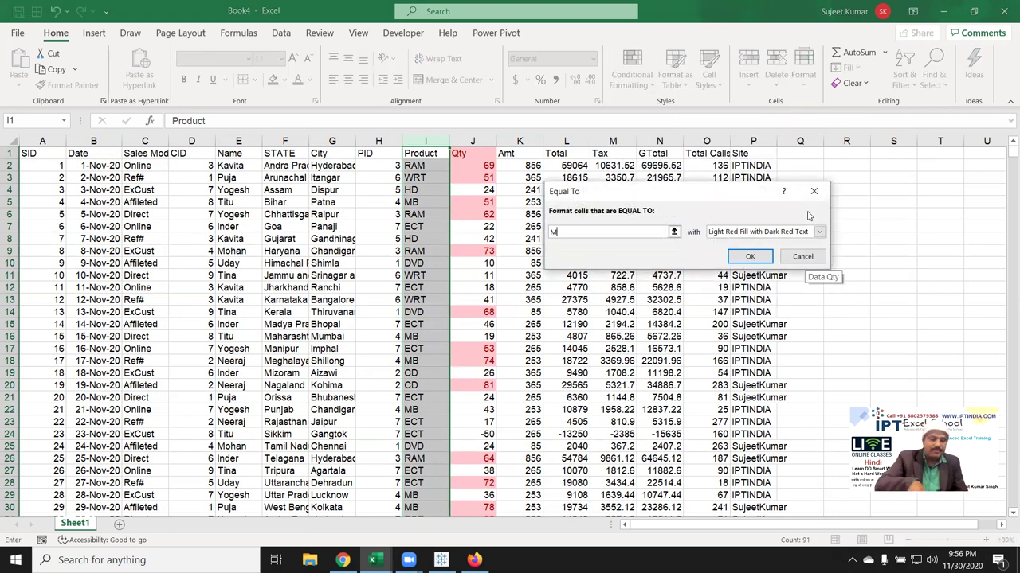
type("B")
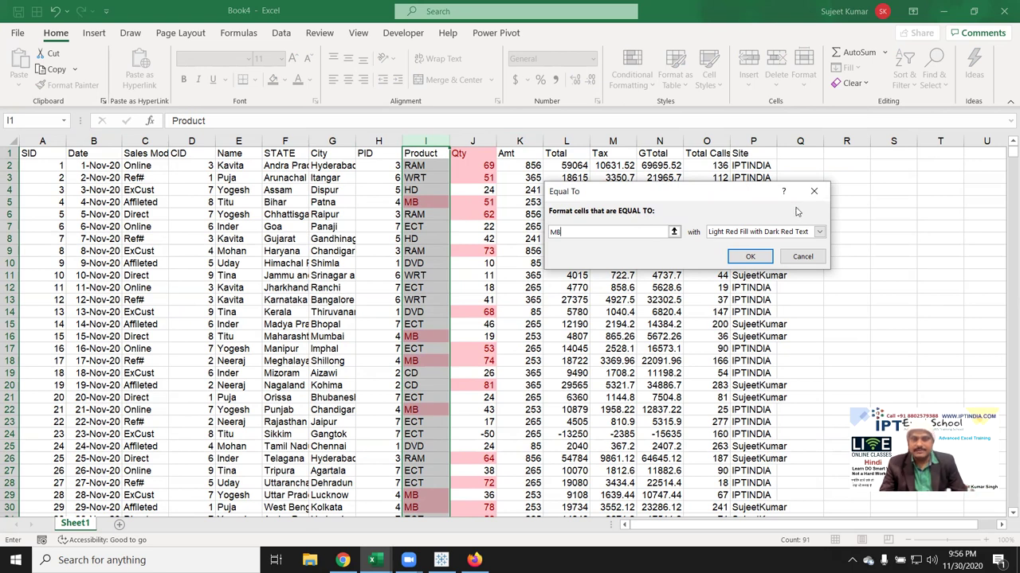
key("Escape")
left_click(248, 201)
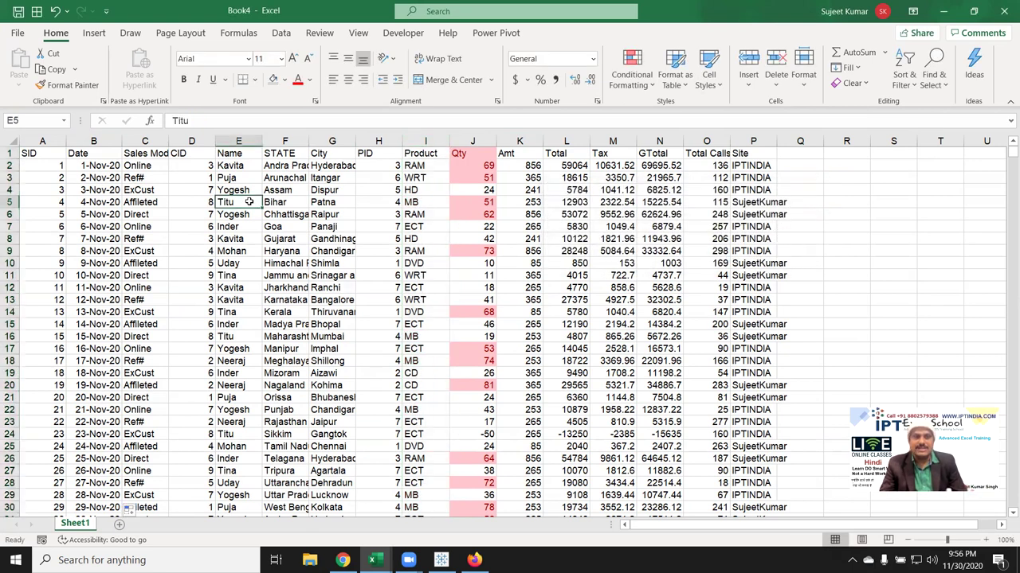
left_click(105, 154)
key("ctrl+shift+Down")
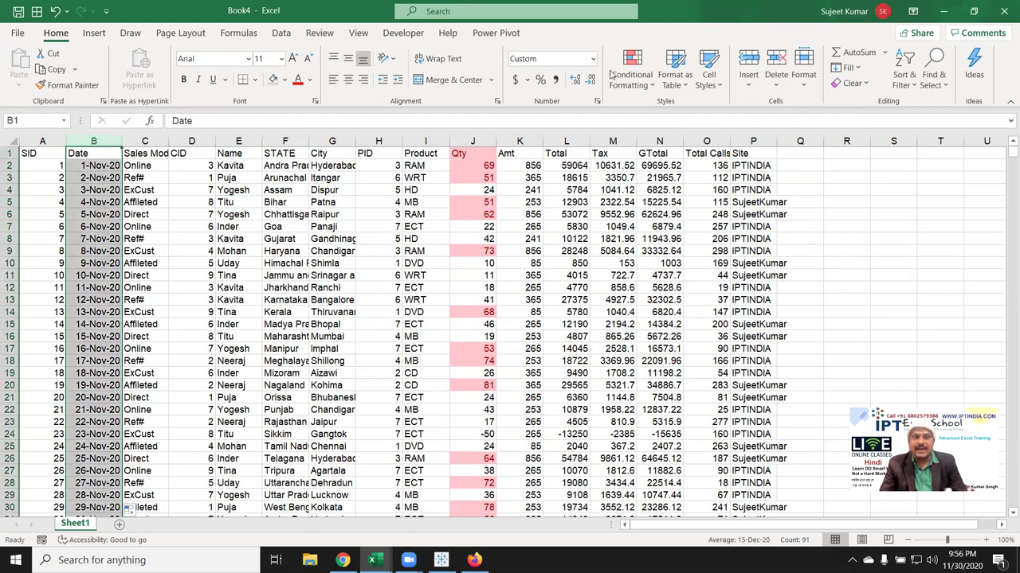
left_click(632, 72)
mouse_move(635, 111)
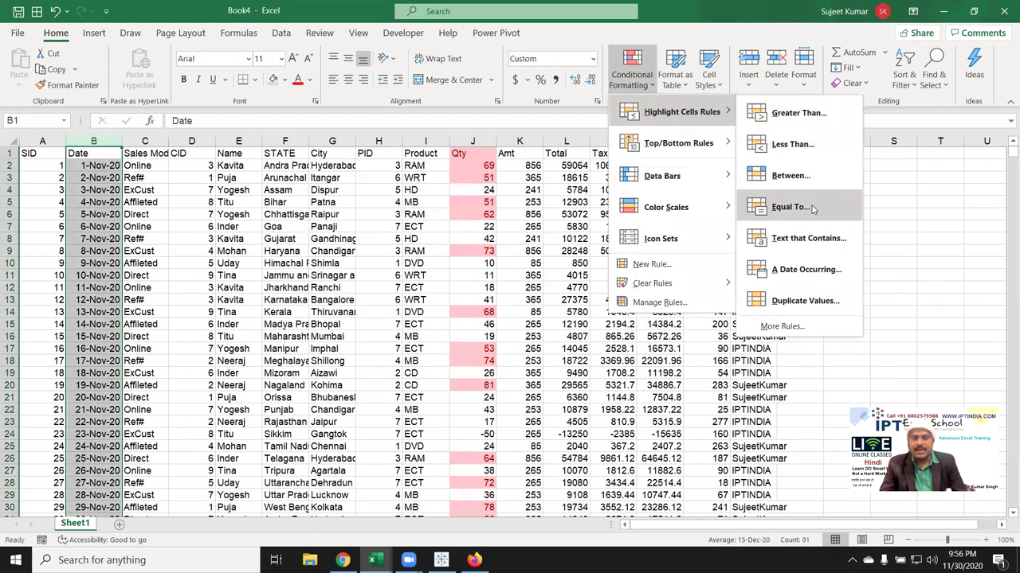
left_click(812, 207)
type("8")
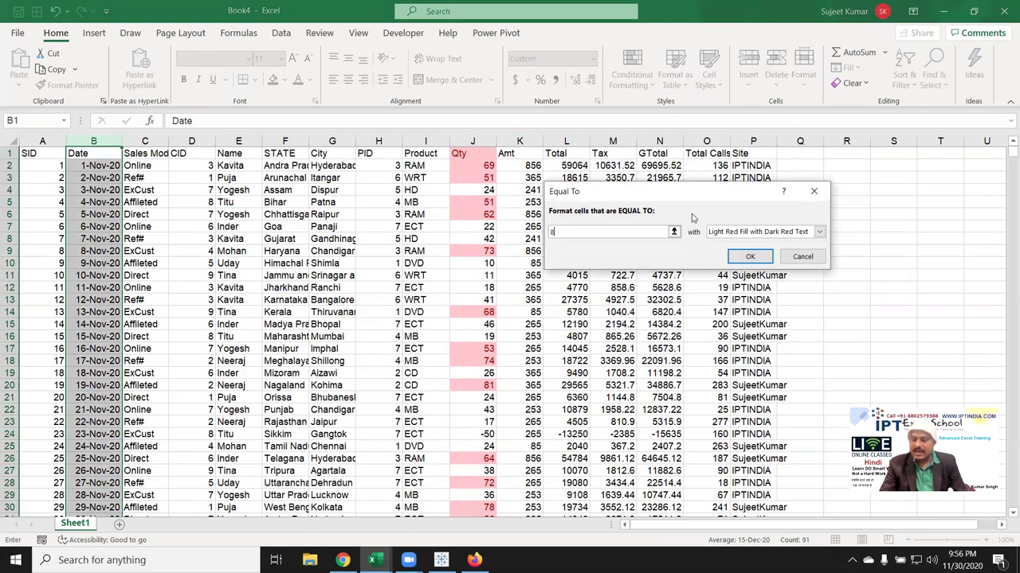
key("BackSpace")
type("1/11")
key("BackSpace")
key("BackSpace")
key("BackSpace")
key("BackSpace")
type("11/8")
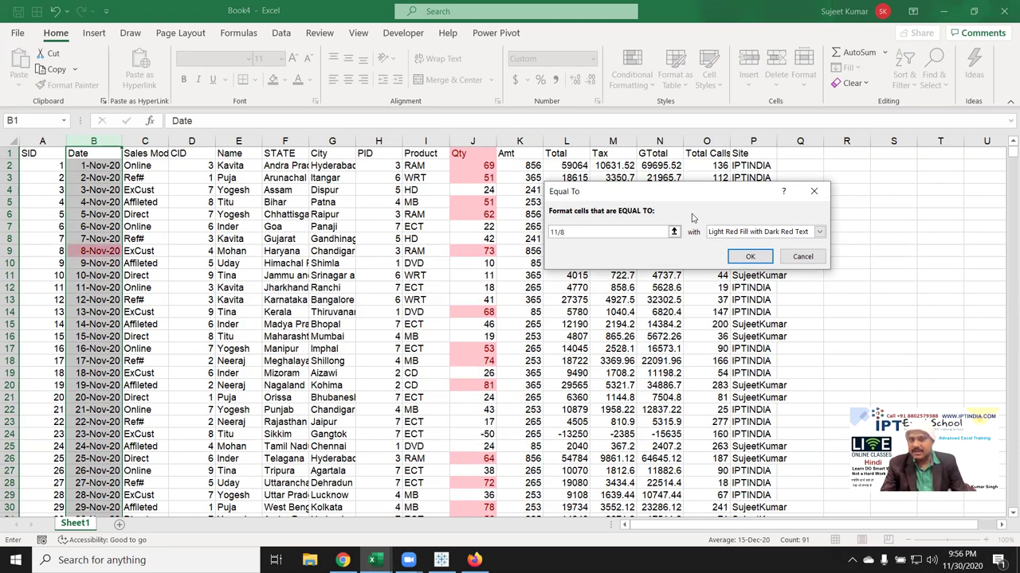
key("Return")
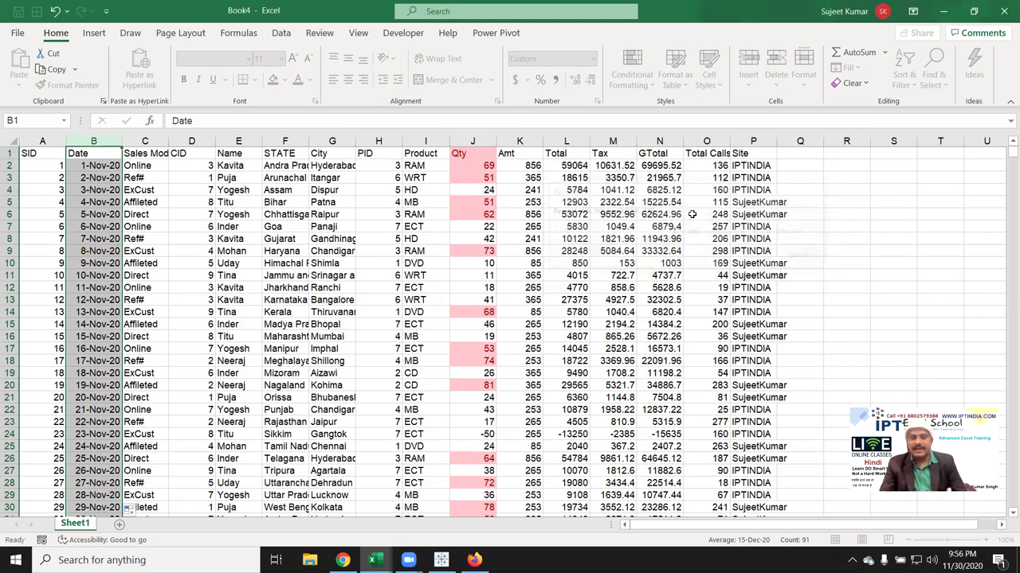
left_click(317, 275)
Change G10 to Delhi and G14 to New Delhi, then select the City column G
left_click(331, 263)
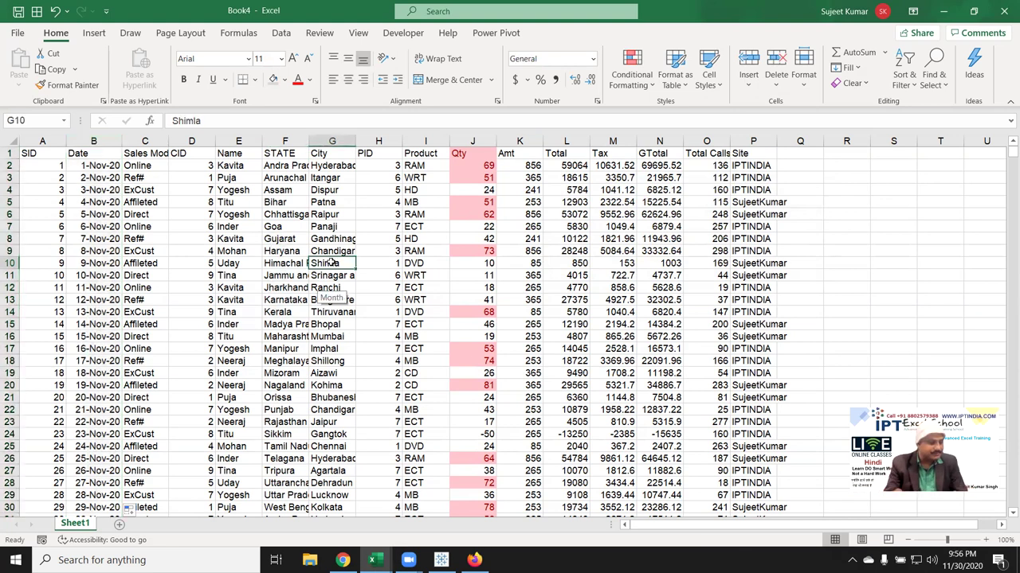
type("Delh")
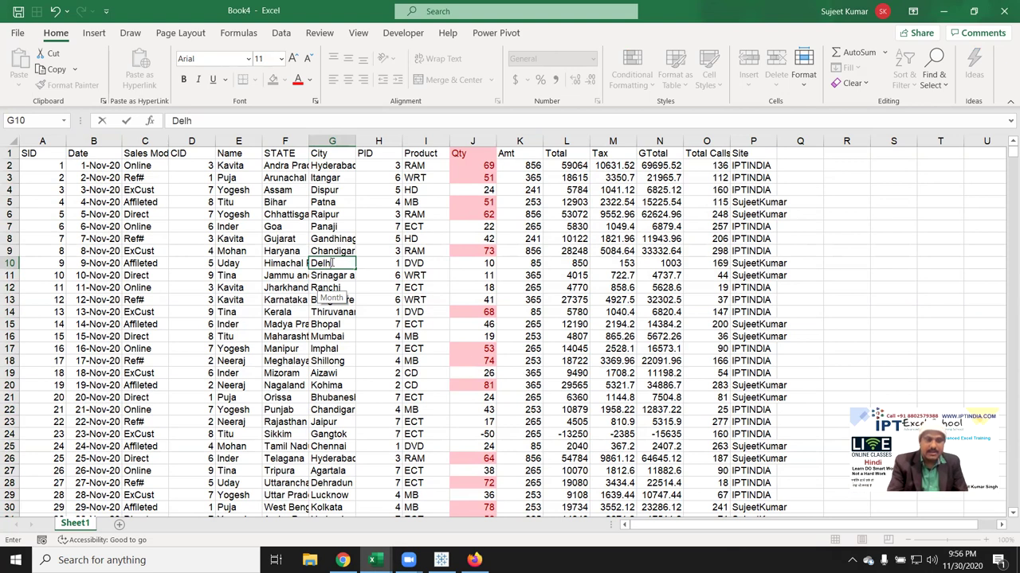
key("Return")
key("Down")
key("Down")
key("Down")
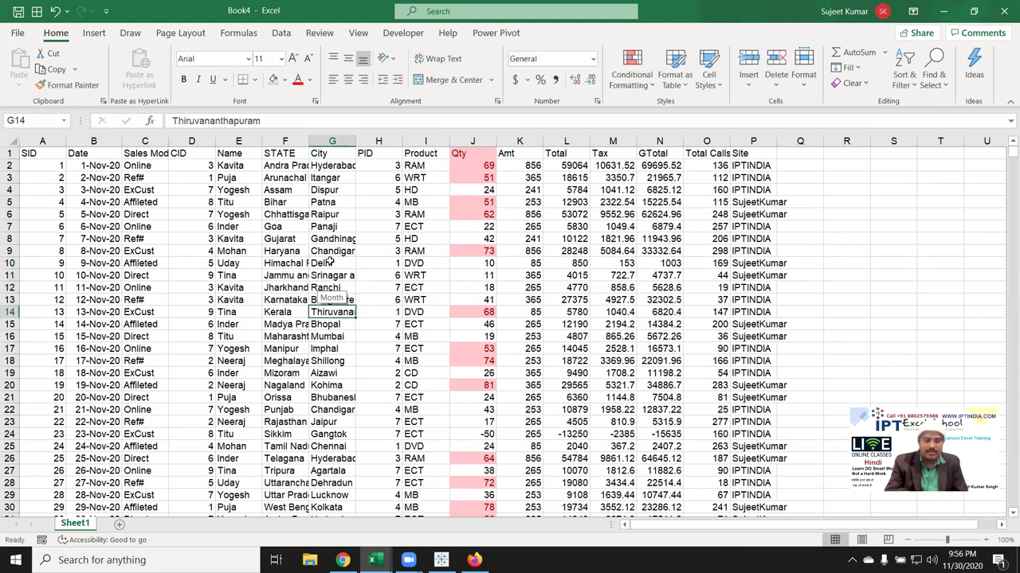
type("New Delhi")
key("Return")
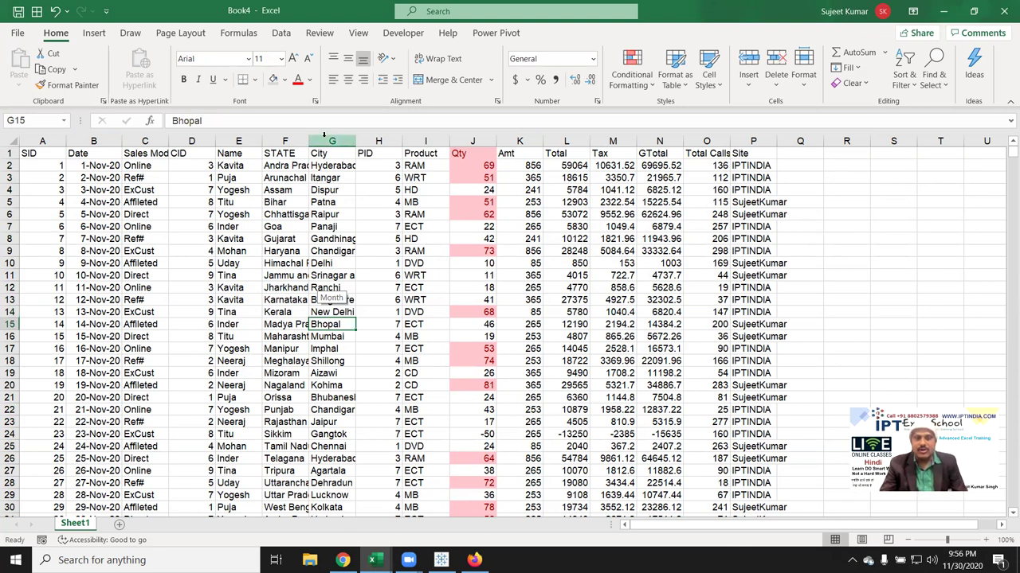
left_click(327, 141)
left_click(631, 72)
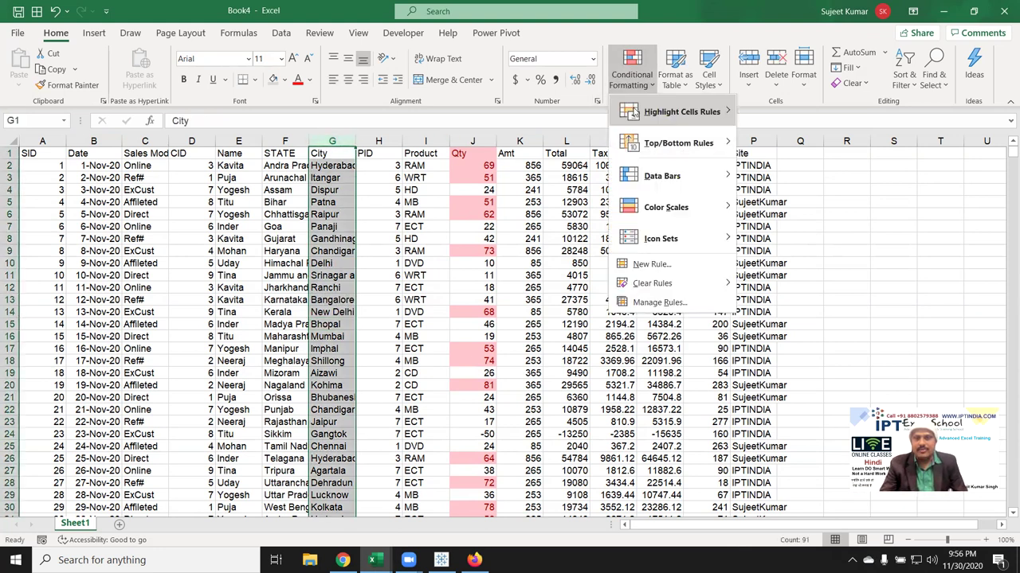
mouse_move(634, 113)
left_click(801, 205)
type("Delhi")
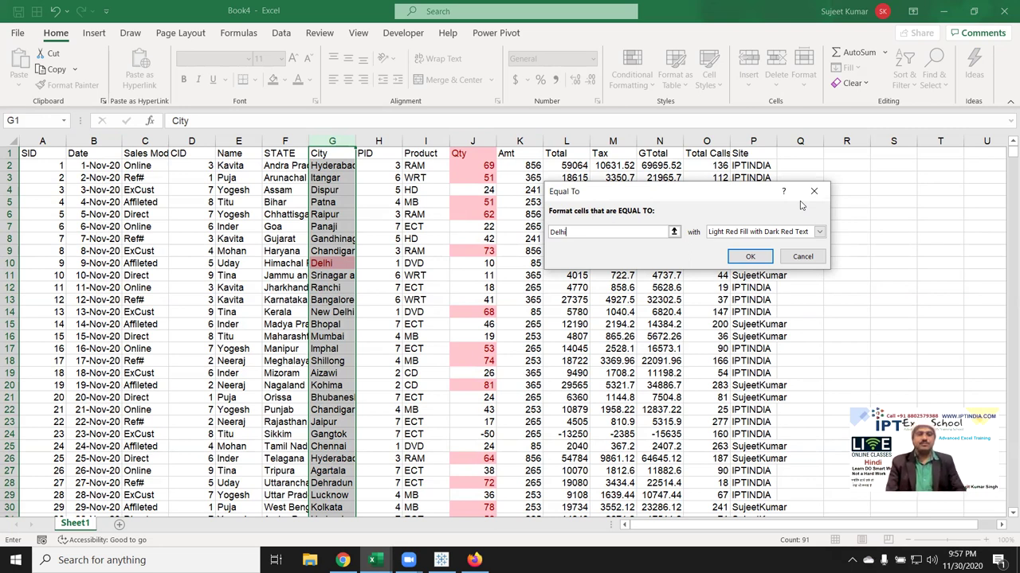
key("Return")
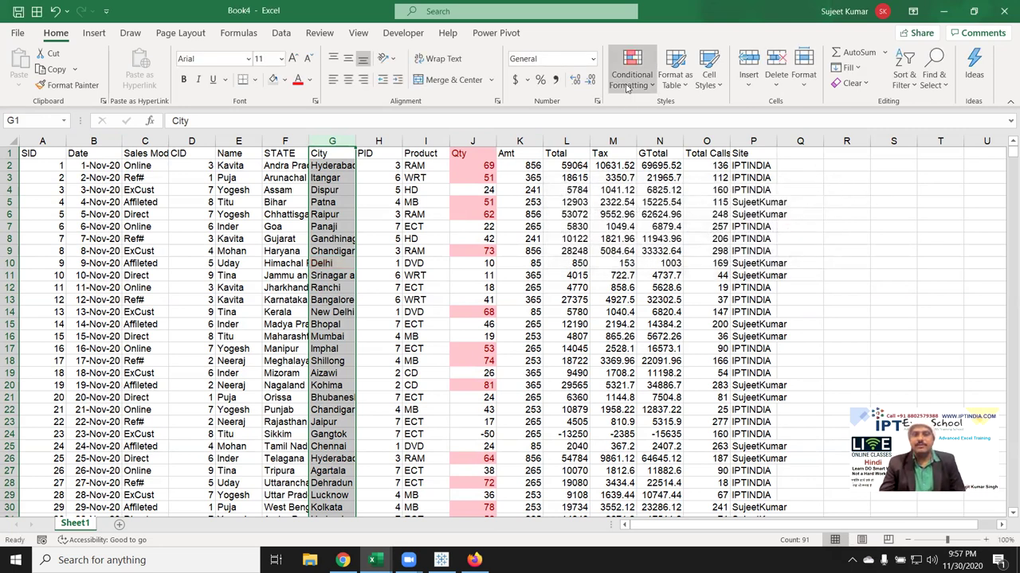
left_click(630, 78)
mouse_move(631, 114)
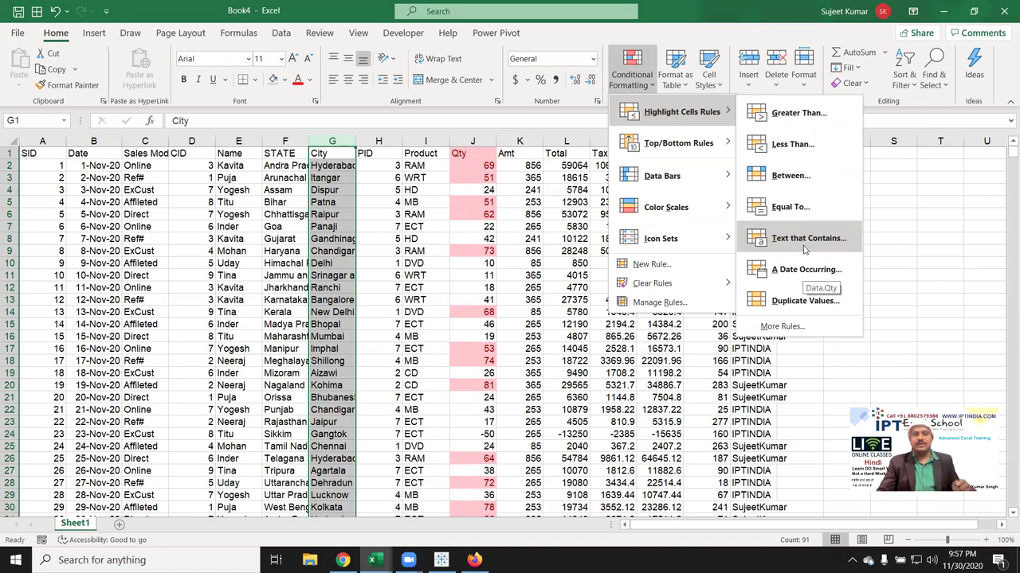
left_click(803, 248)
type("Delh")
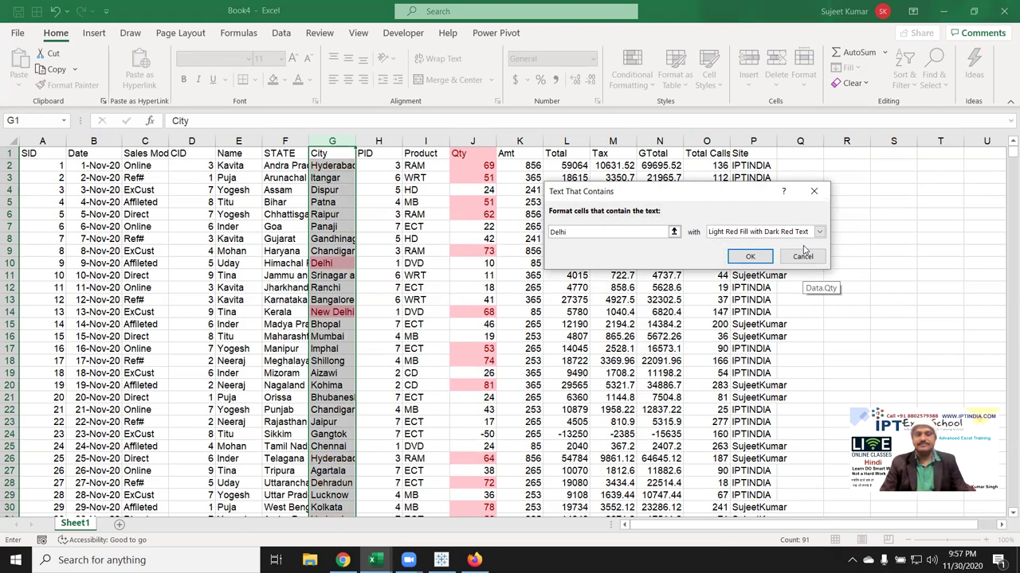
type("i")
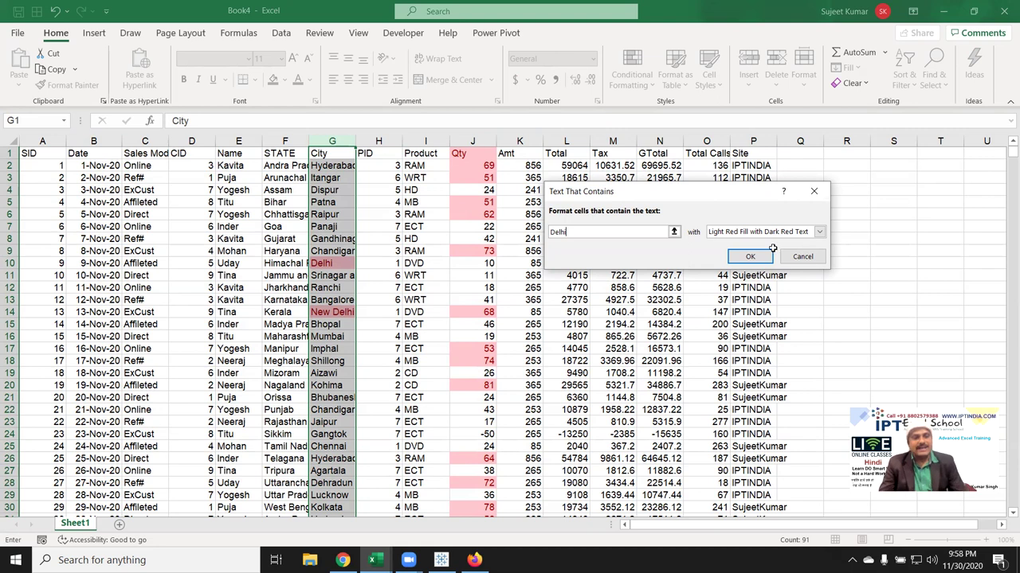
left_click(802, 256)
left_click(111, 141)
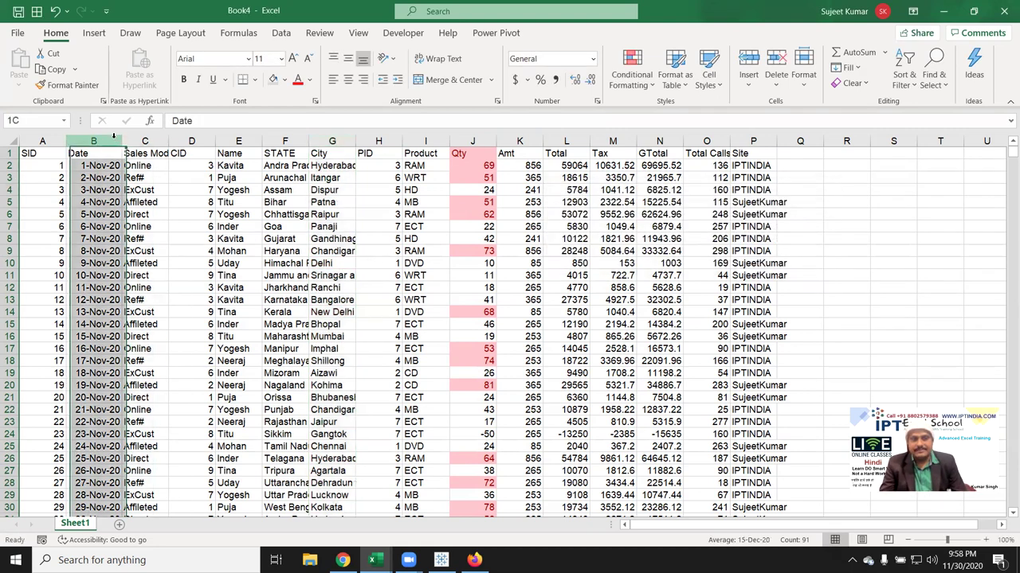
left_click(647, 84)
mouse_move(676, 106)
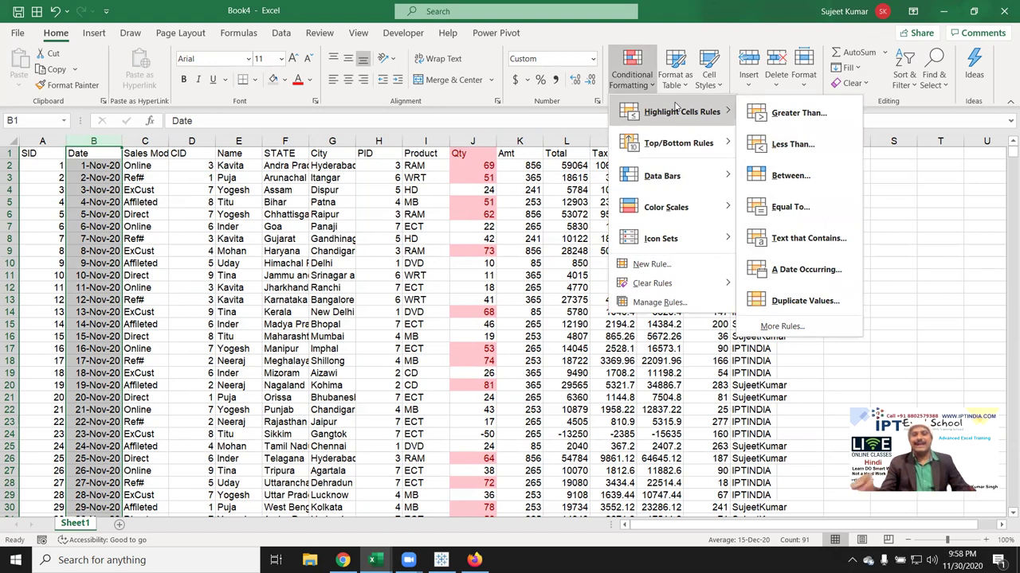
left_click(788, 207)
type("11/30")
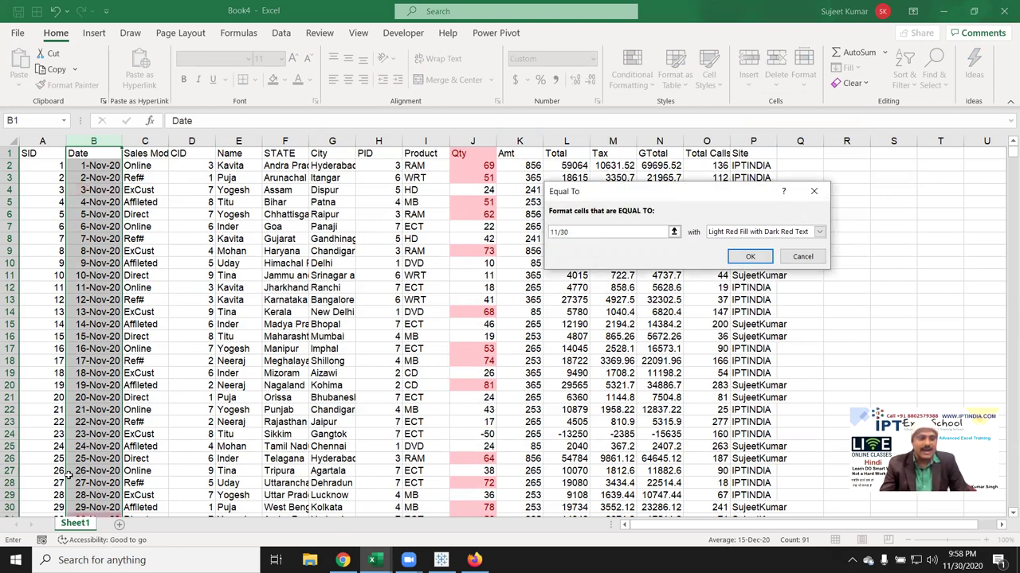
scroll(67, 477, "down", 2)
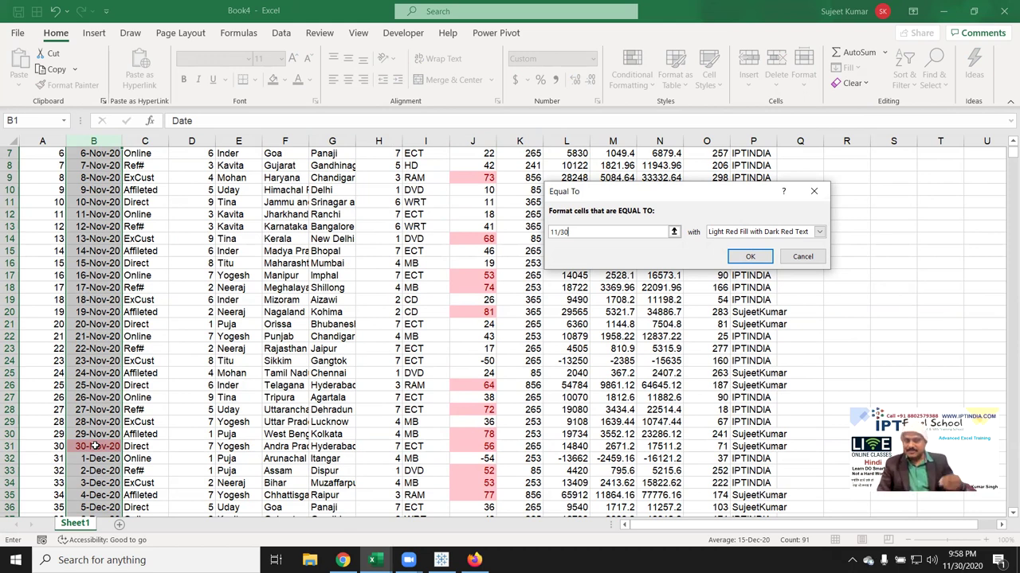
key("Escape")
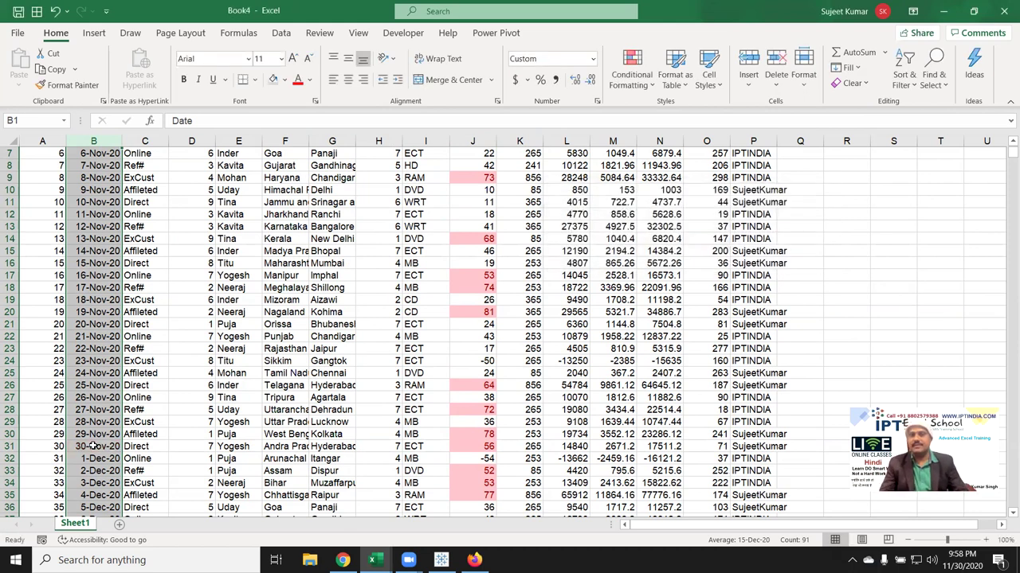
Start an A Date Occurring rule and preview Today, Tomorrow, Last 7 Days, Last Week, This Week, Next Week
left_click(632, 71)
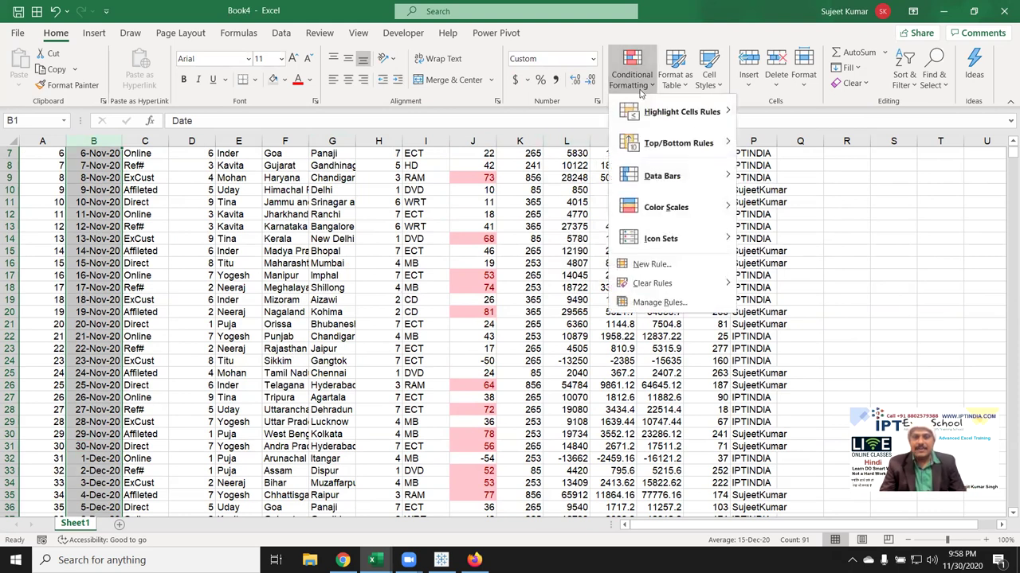
mouse_move(685, 113)
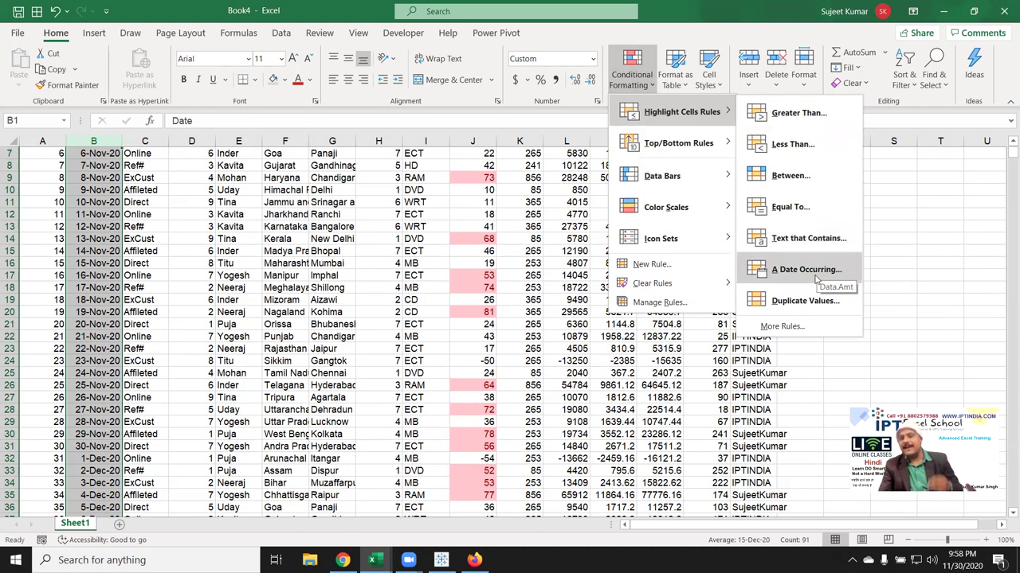
left_click(813, 275)
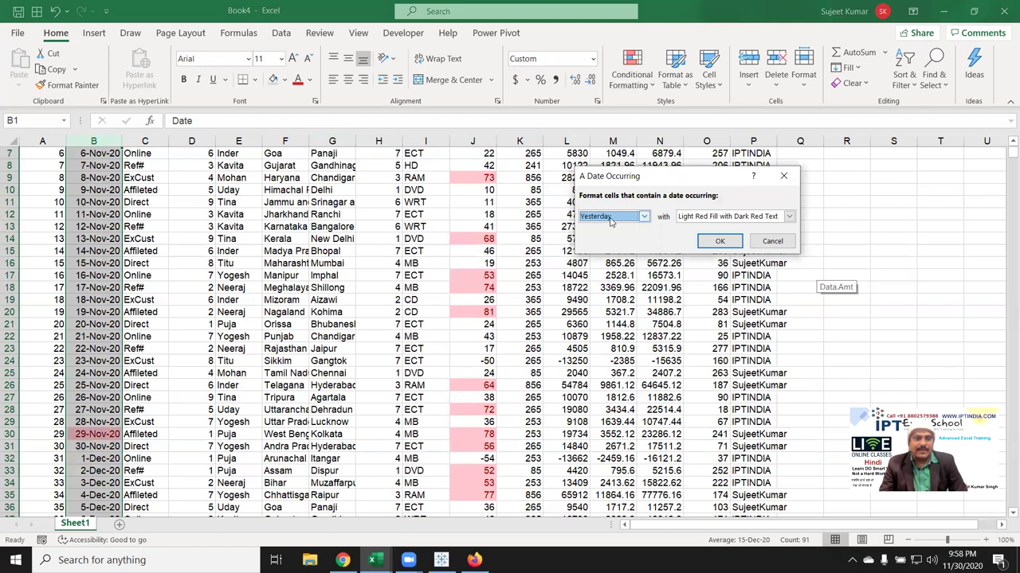
left_click(643, 216)
left_click(610, 238)
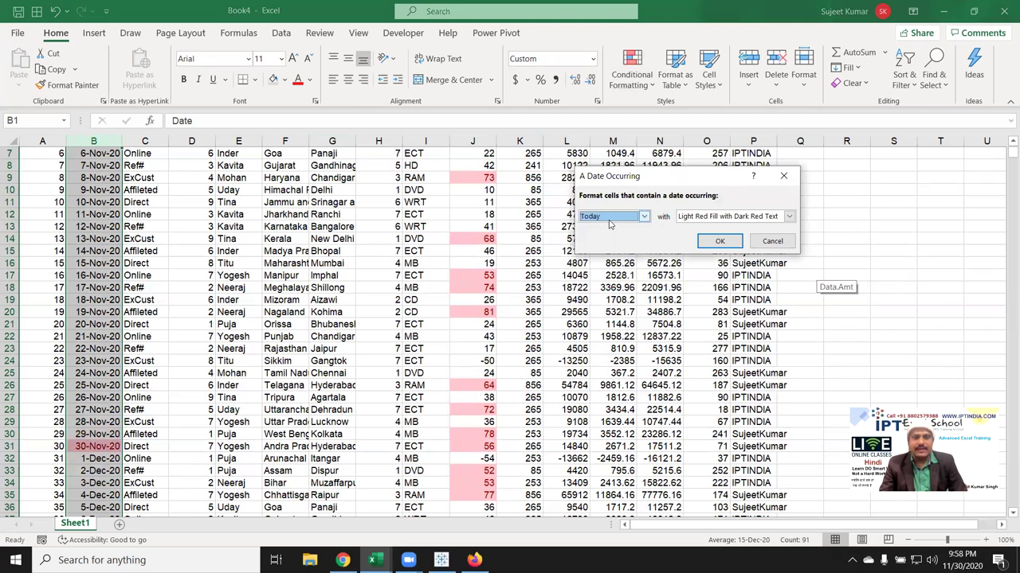
left_click(644, 215)
left_click(614, 247)
left_click(618, 216)
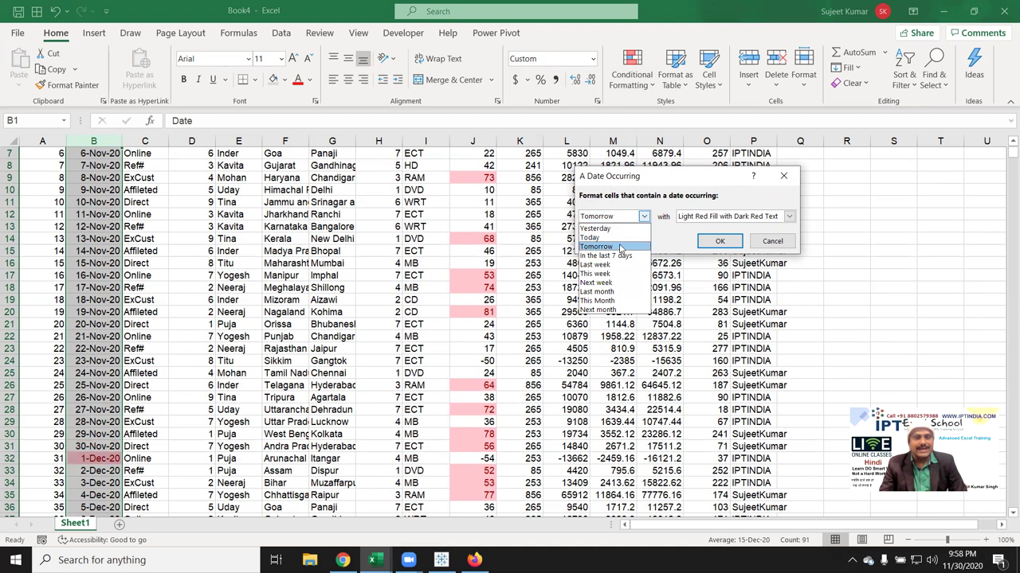
left_click(620, 255)
left_click(615, 216)
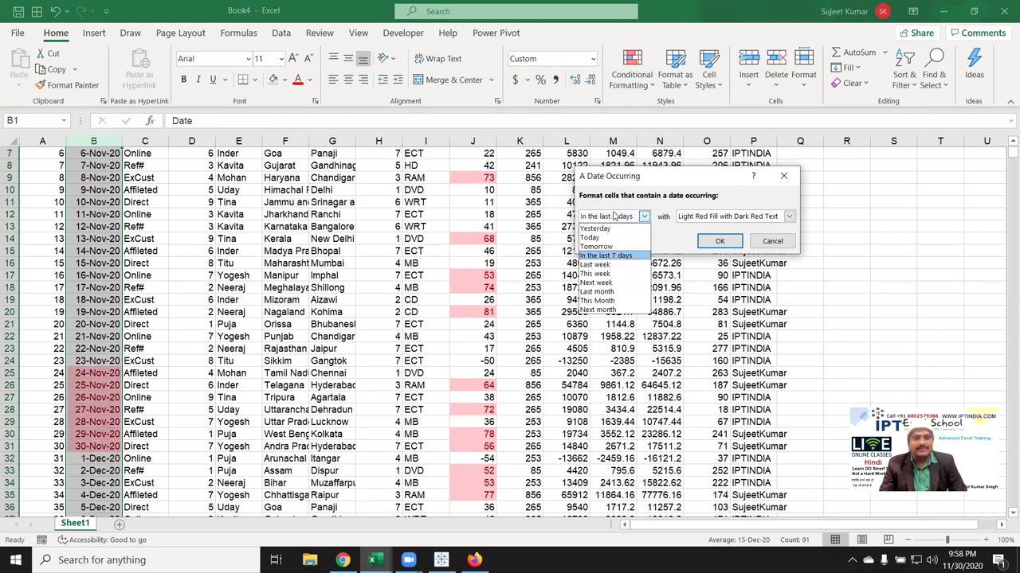
left_click(615, 265)
left_click(615, 217)
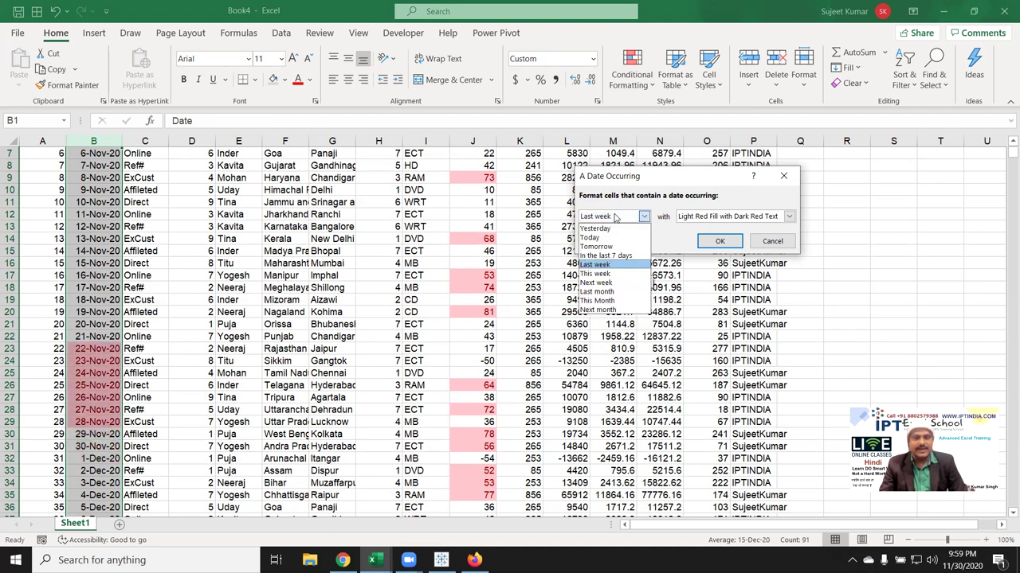
left_click(616, 273)
left_click(613, 217)
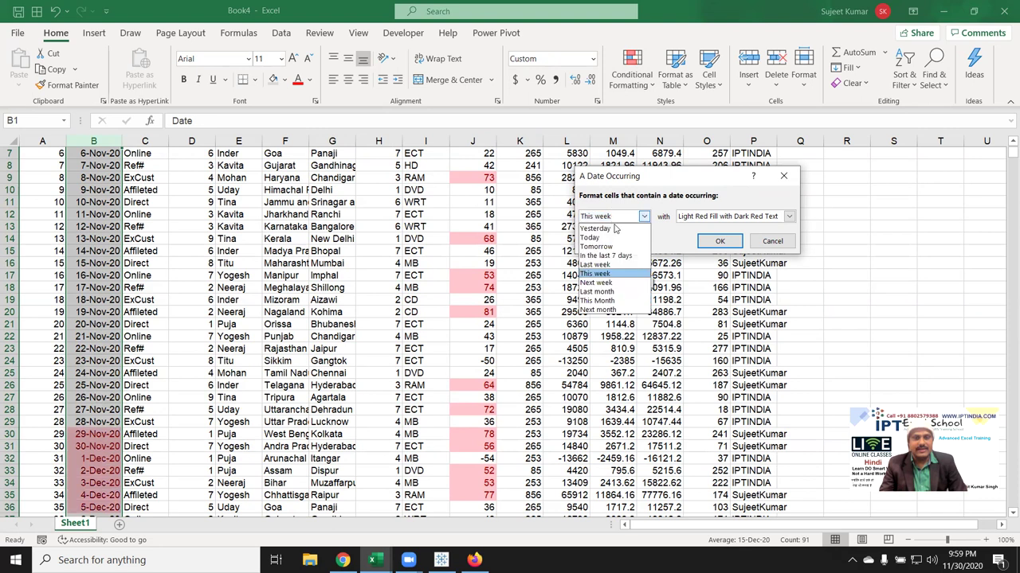
left_click(612, 283)
left_click(609, 218)
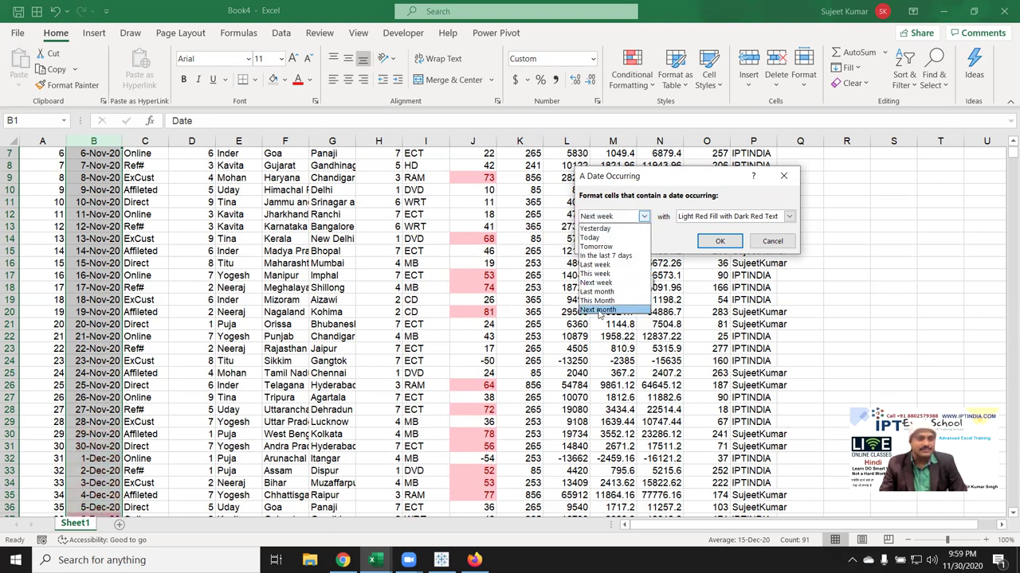
Reset the period to Today with light red fill, then cancel the rule unapplied
left_click(603, 238)
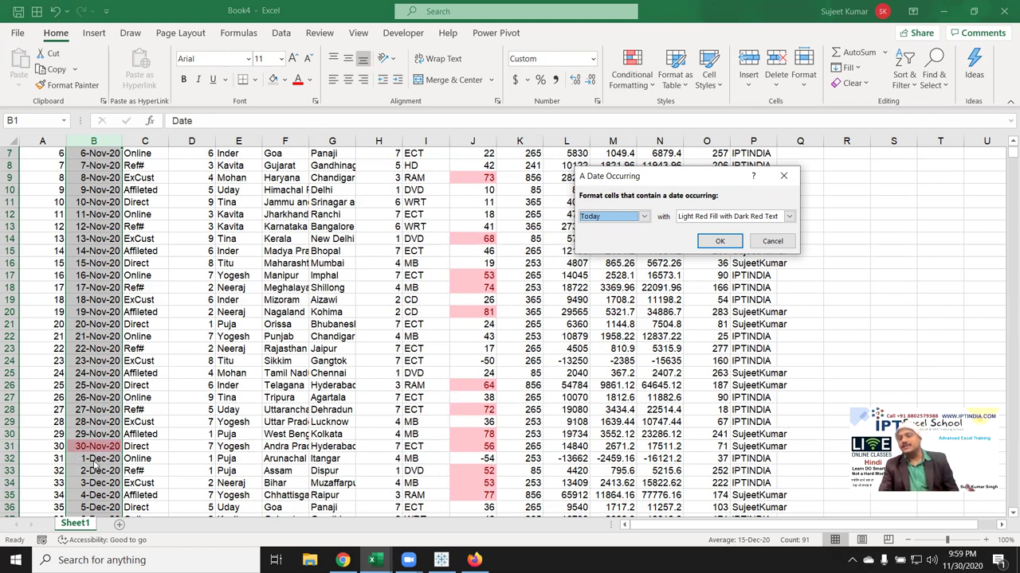
mouse_move(956, 560)
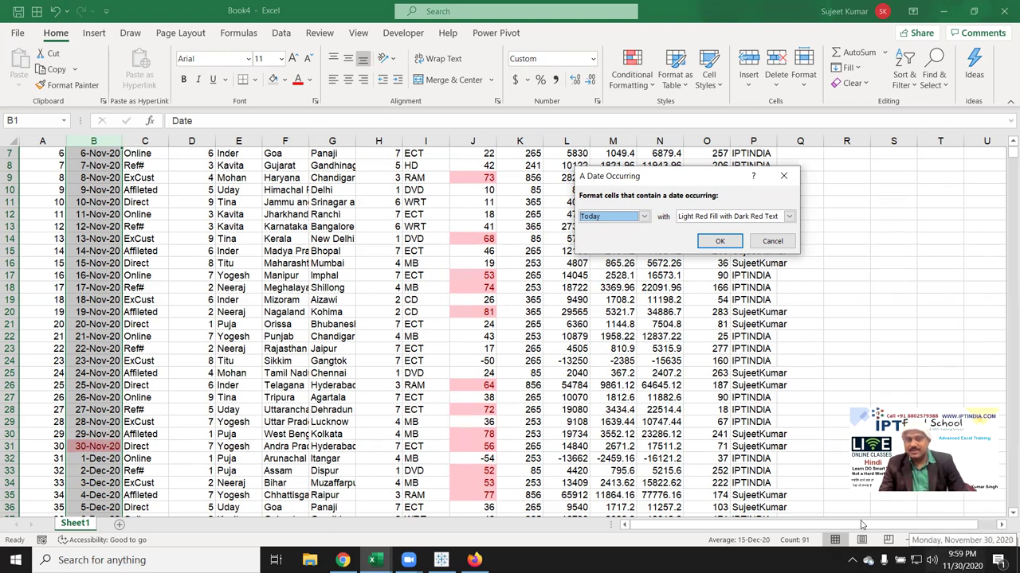
left_click(788, 215)
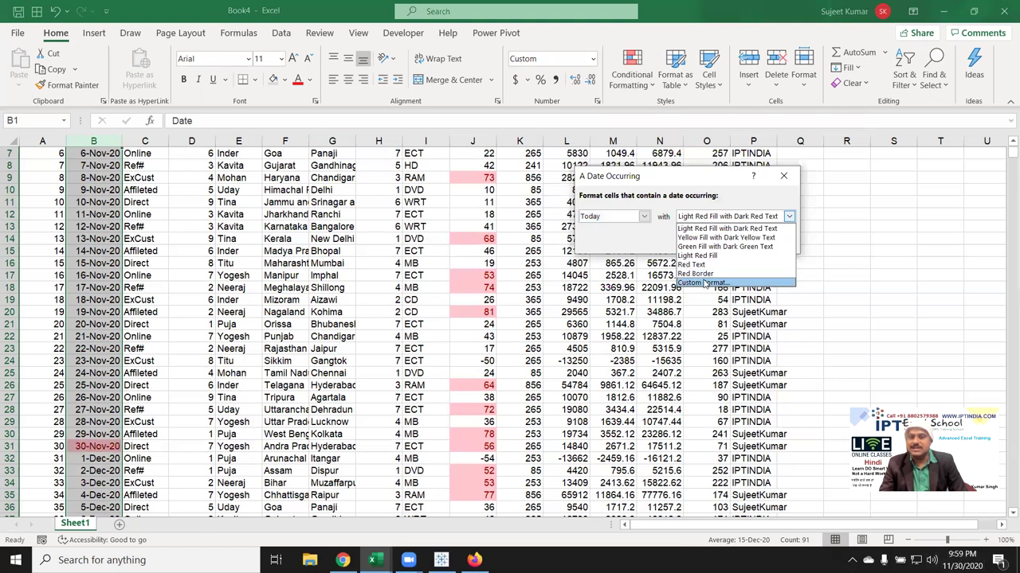
left_click(637, 237)
left_click(644, 217)
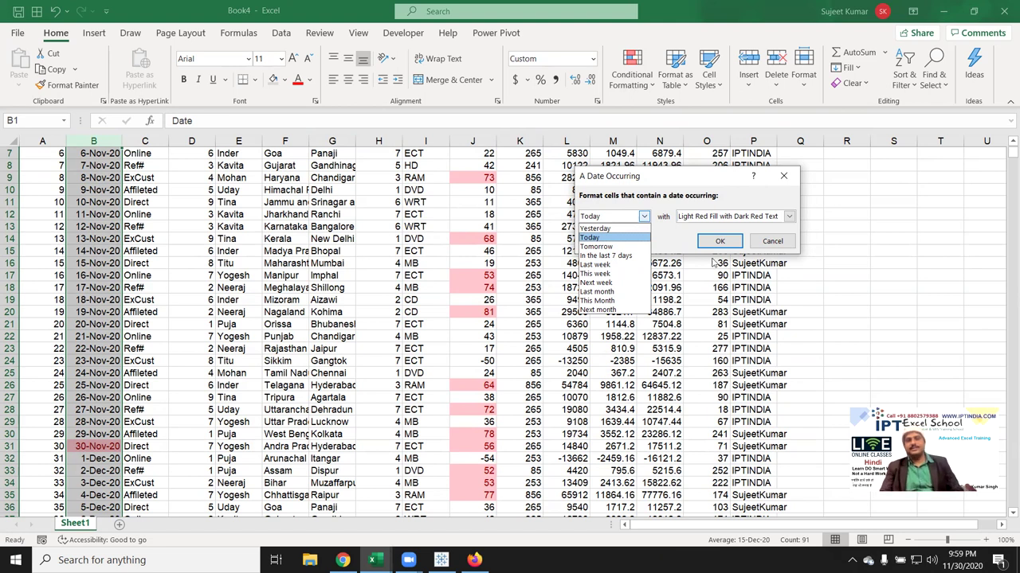
left_click(780, 249)
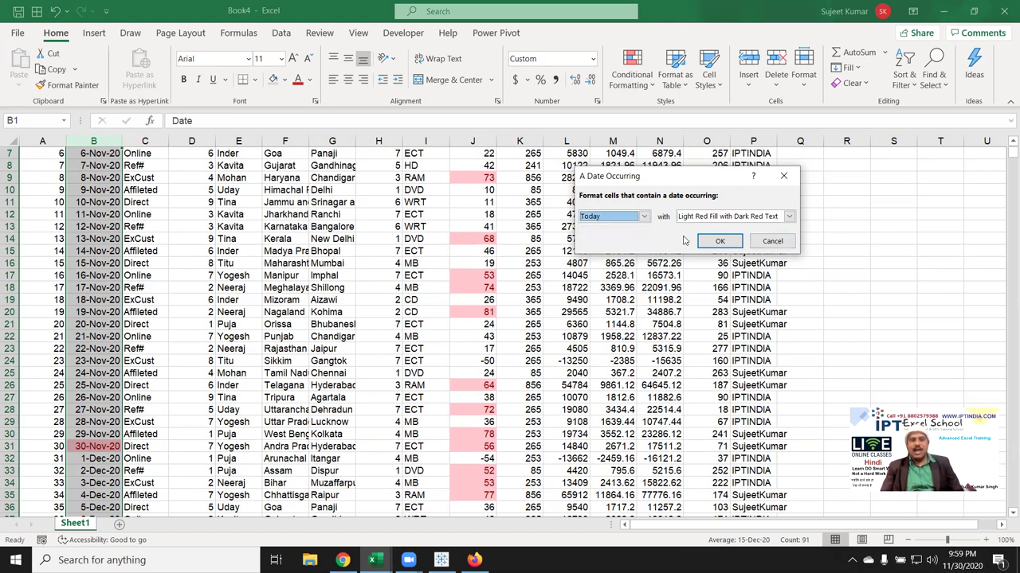
left_click(771, 241)
scroll(380, 275, "up", 2)
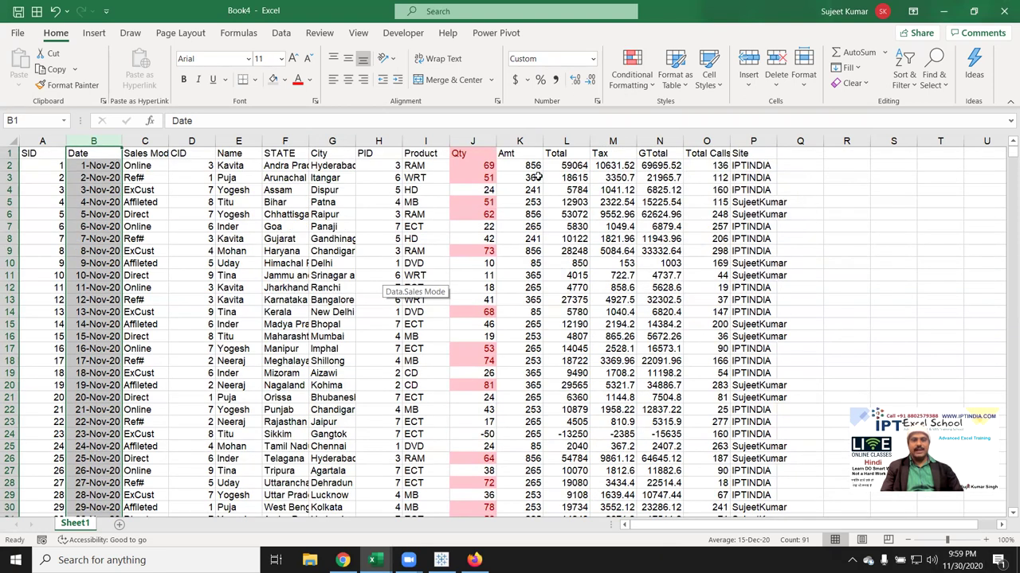
mouse_move(530, 166)
left_mouse_down()
mouse_move(539, 452)
mouse_move(544, 362)
left_mouse_up()
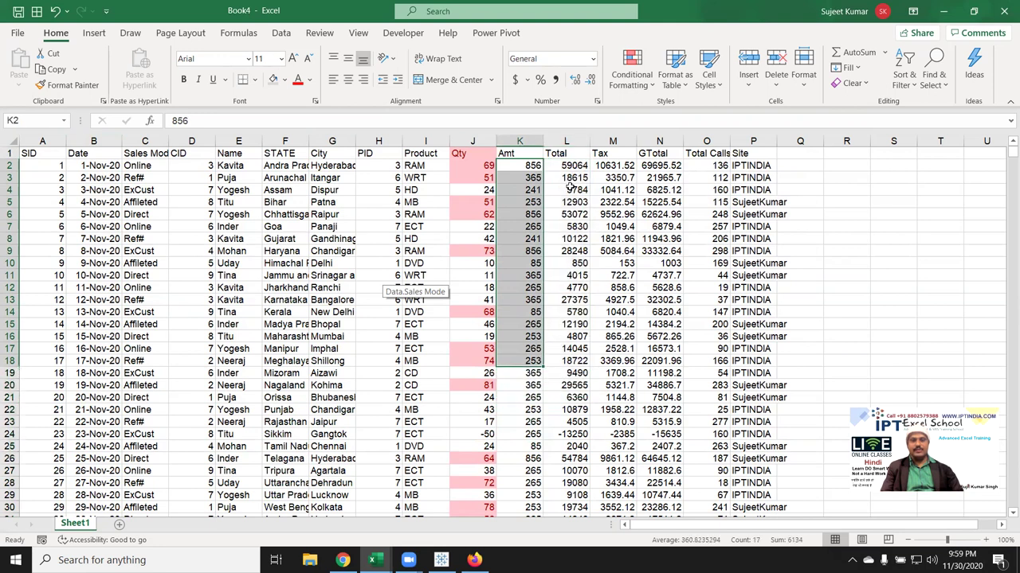
left_click_drag(566, 166, 570, 397)
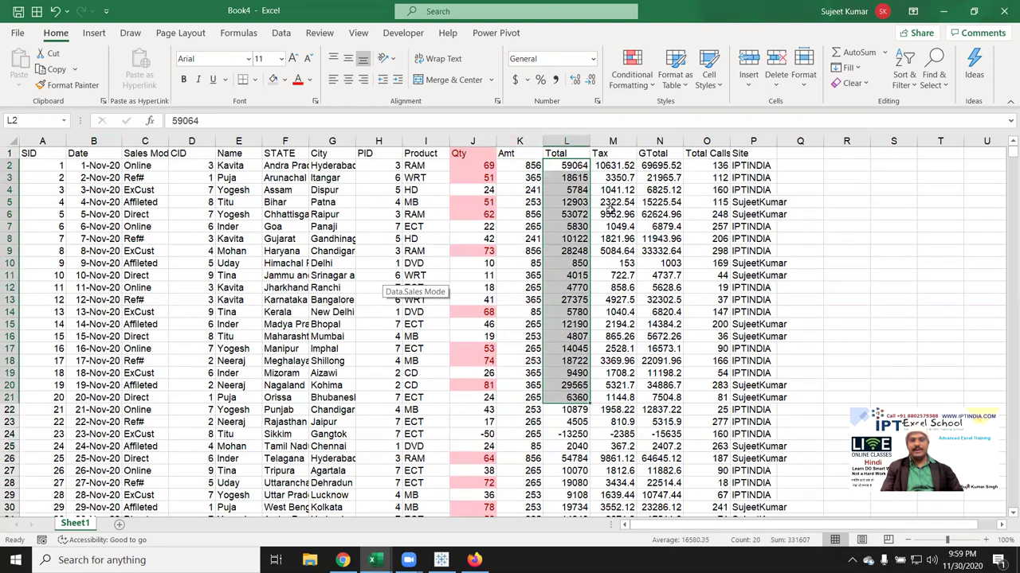
left_click(632, 68)
mouse_move(677, 111)
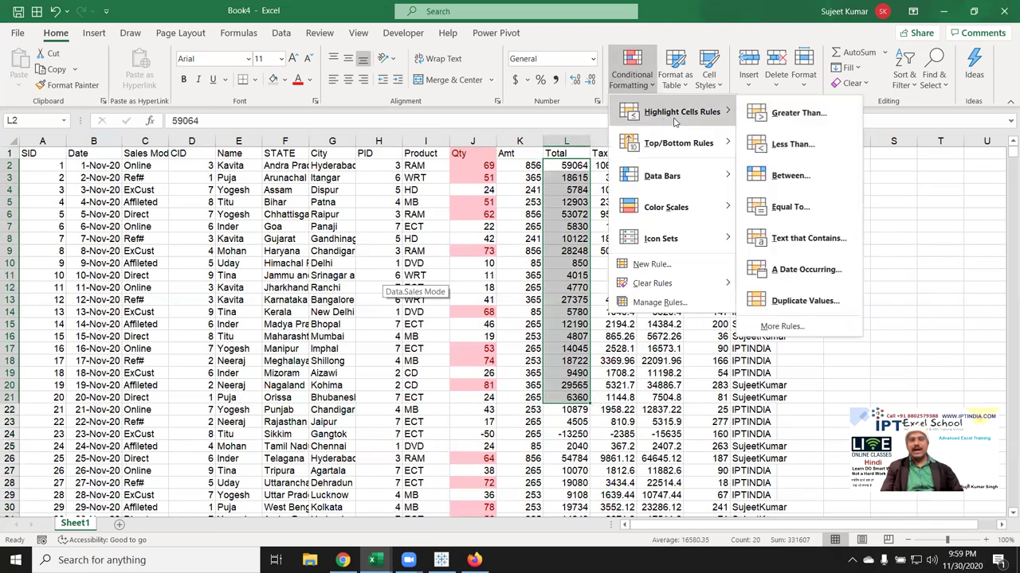
left_click(804, 301)
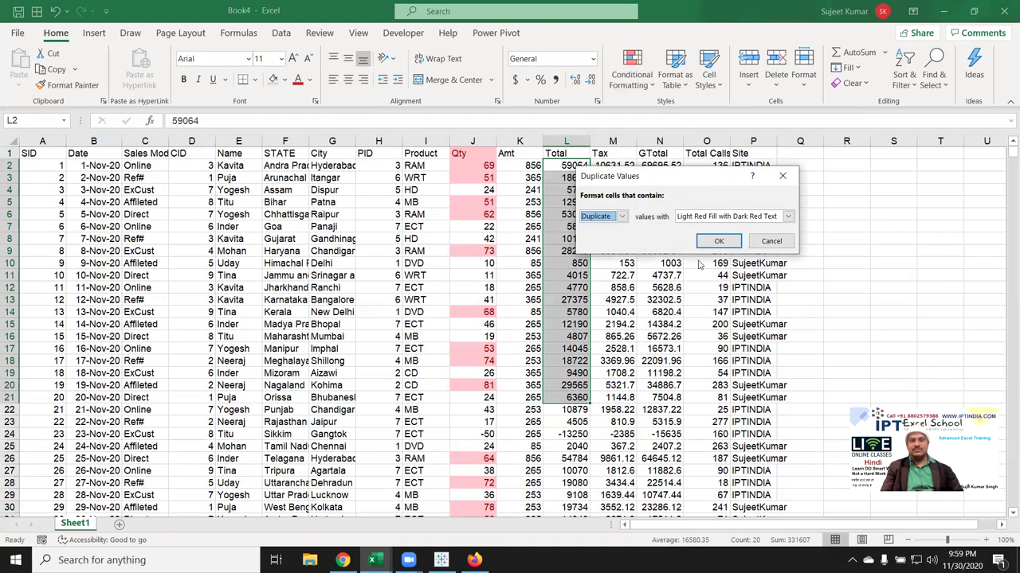
left_click(763, 241)
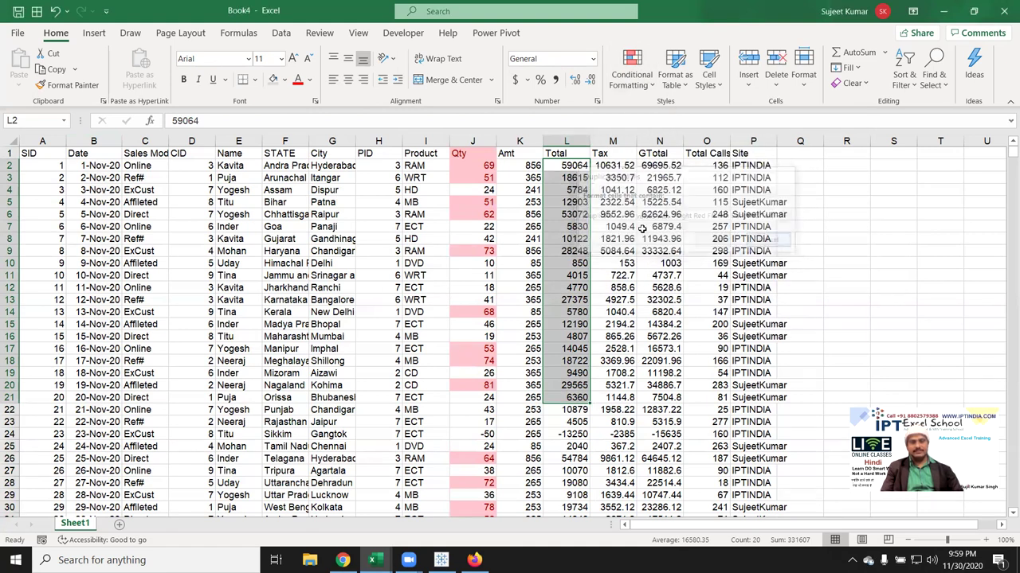
left_click(558, 141)
left_click(632, 73)
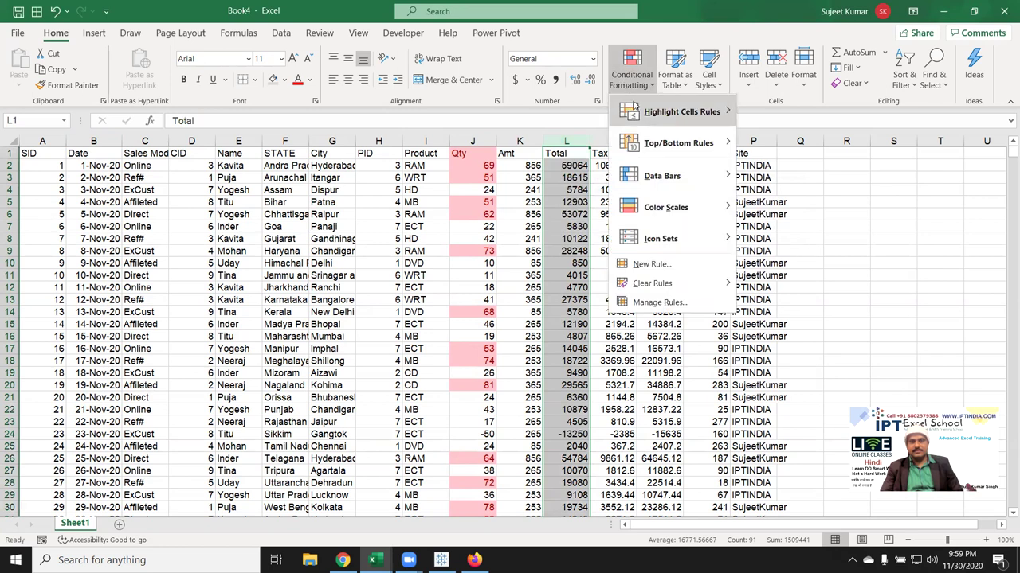
mouse_move(651, 117)
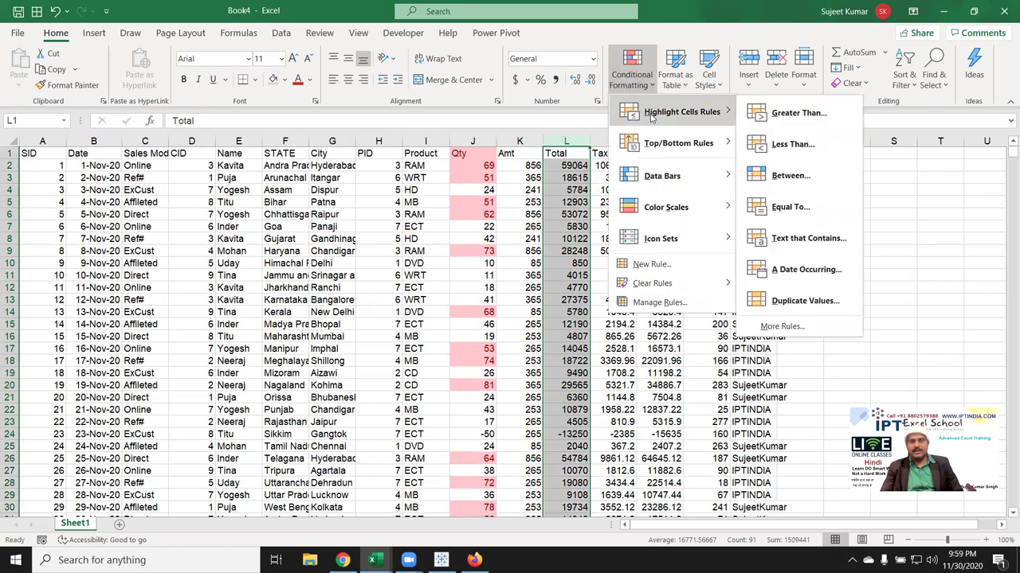
left_click(794, 294)
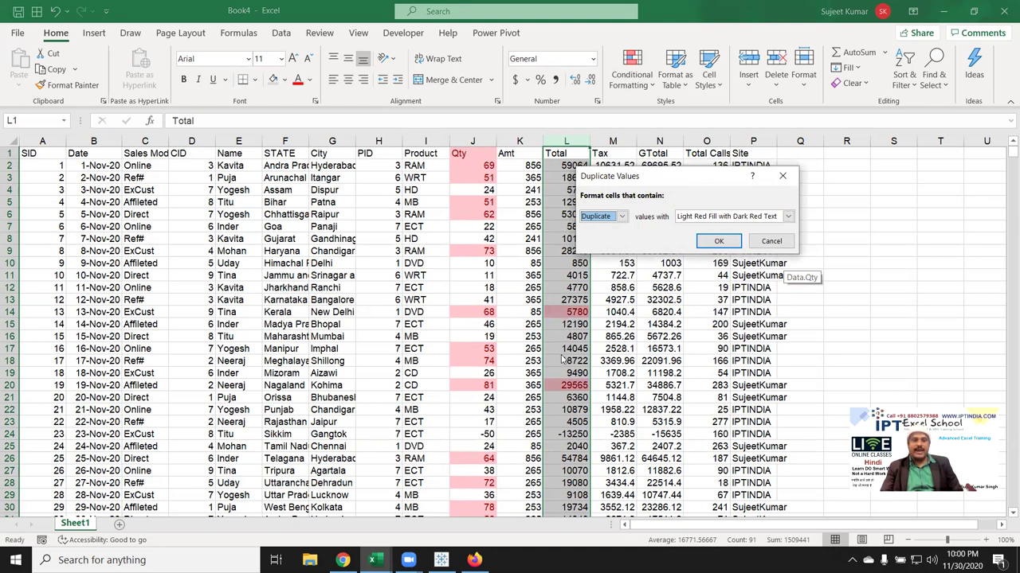
left_click(771, 241)
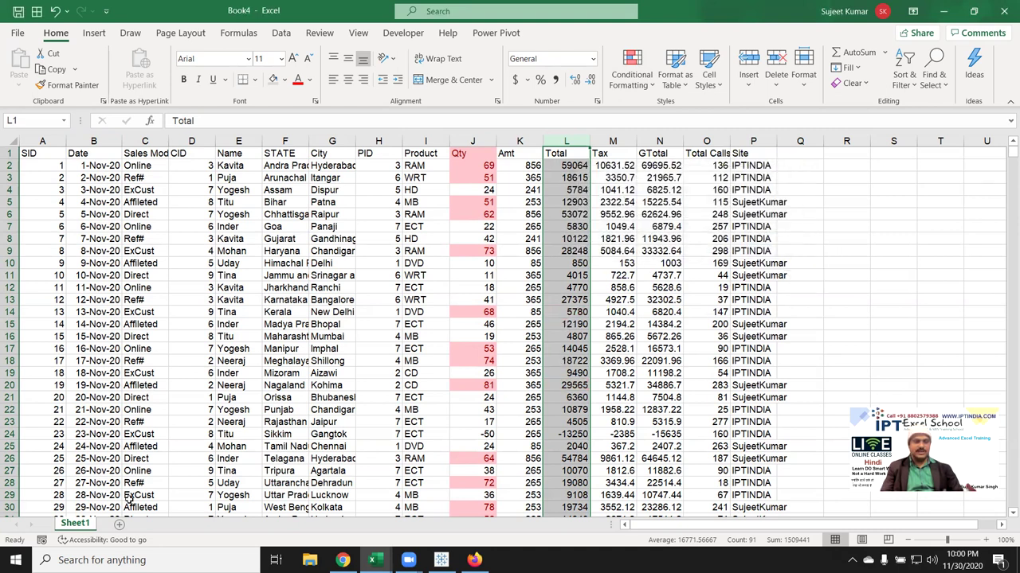
Add Sheet2 with 'Mobile' in A1 and give column A a light red Duplicate Values rule
left_click(119, 524)
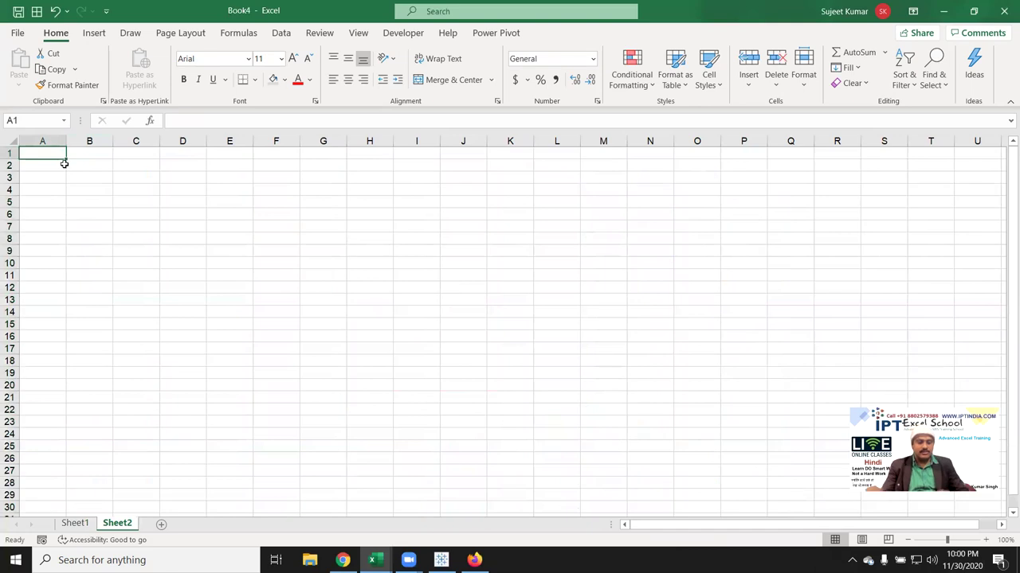
type("Mobil")
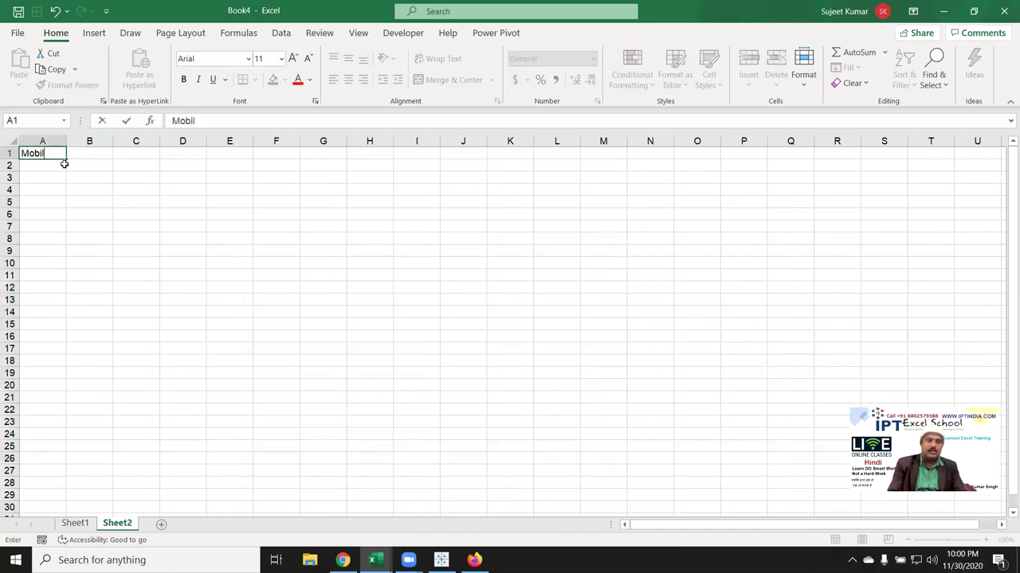
type("e")
left_click(41, 203)
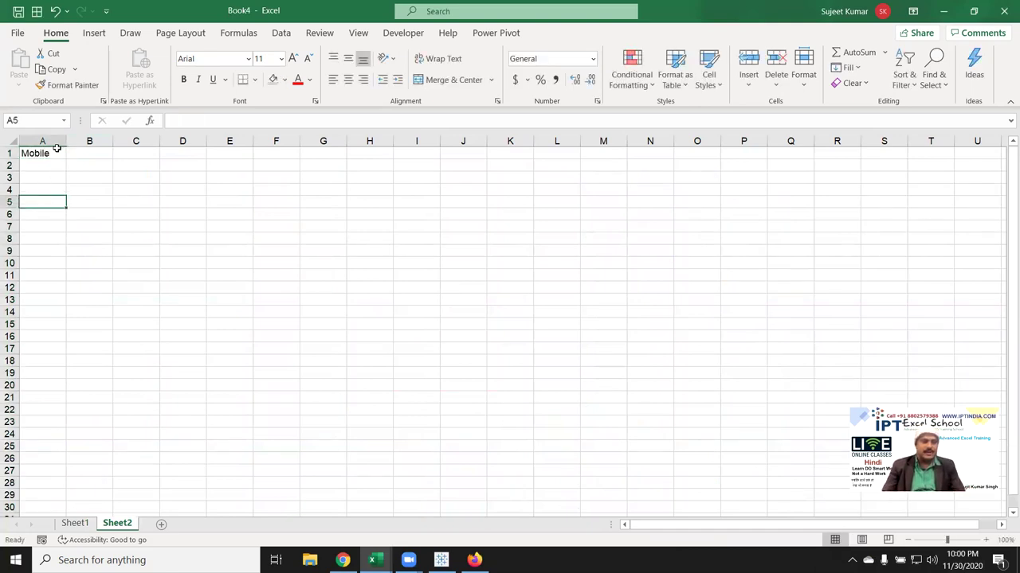
left_click(50, 141)
left_click(637, 92)
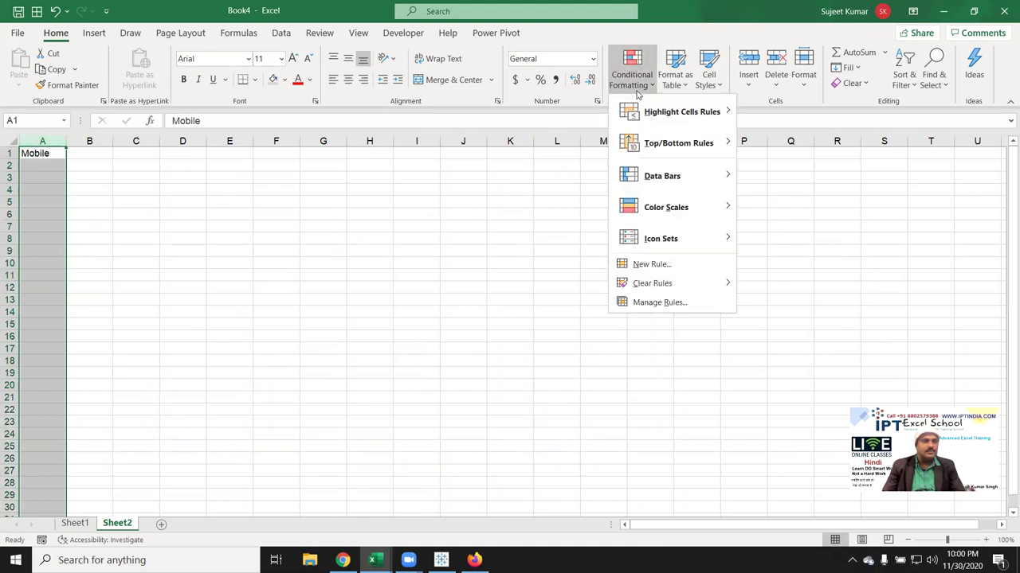
mouse_move(649, 114)
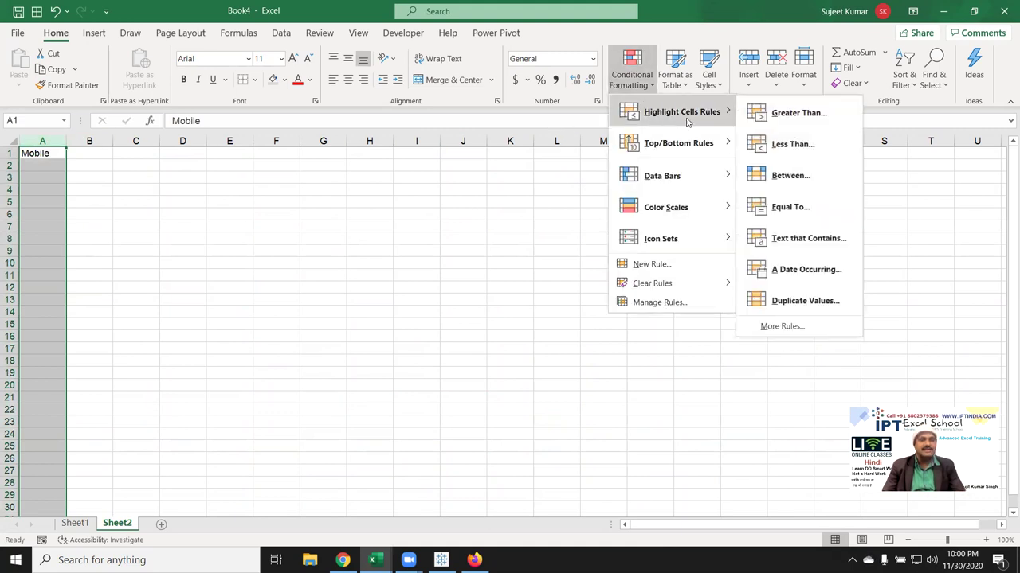
left_click(828, 305)
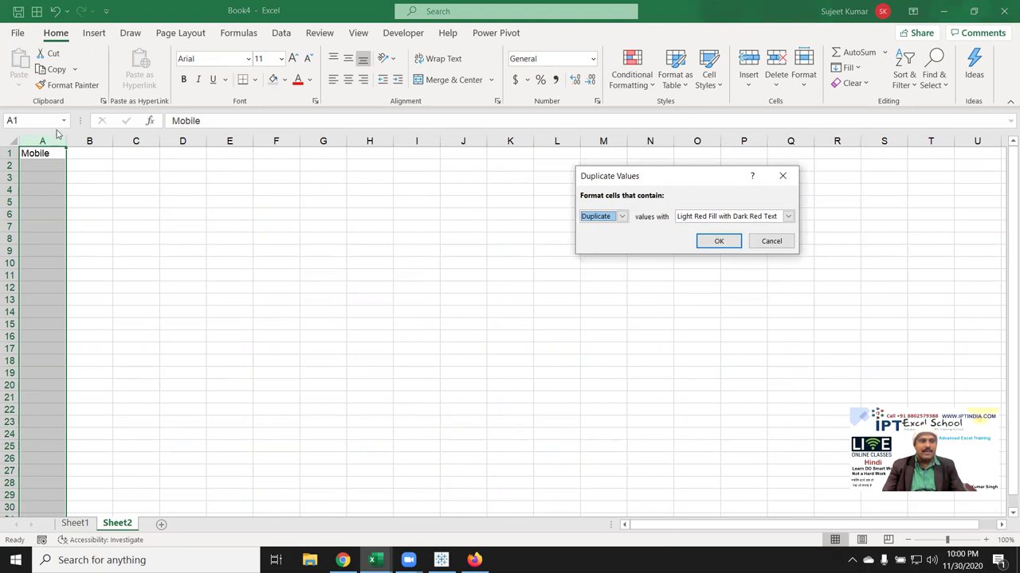
left_click(718, 241)
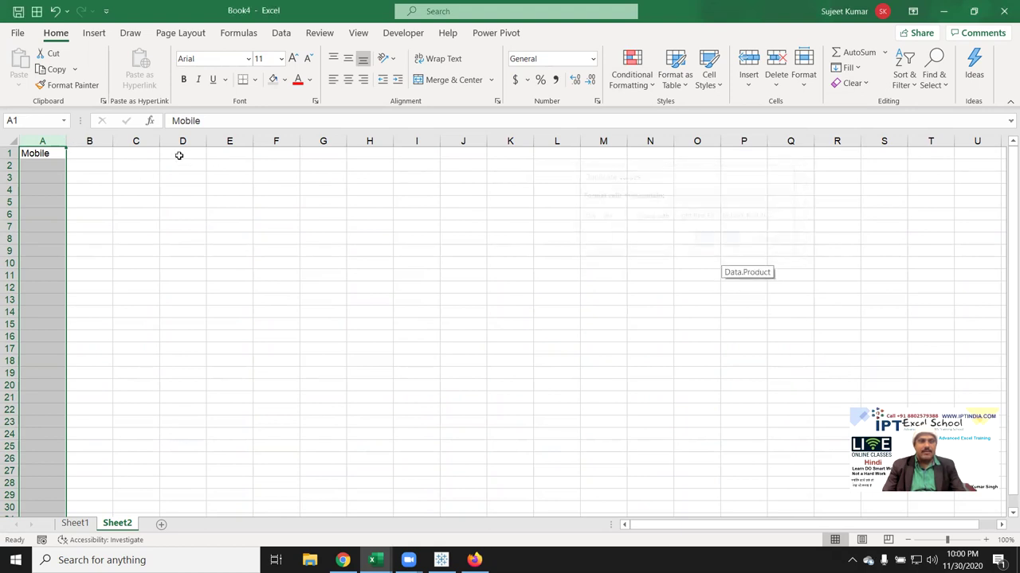
Enter the same mobile number in A2 and A17
left_click(49, 165)
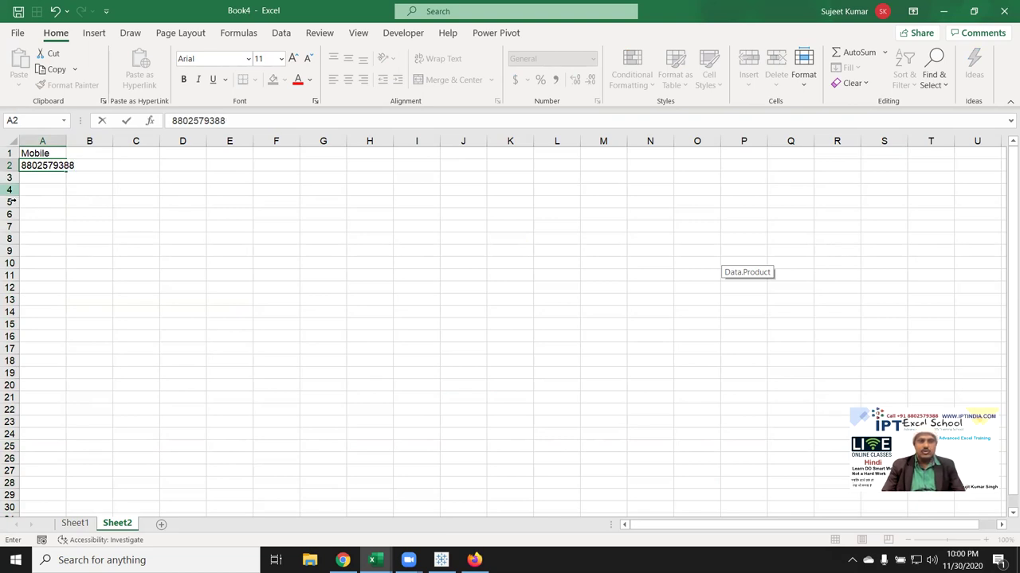
key("Down")
key("Down")
key("Down")
left_click(46, 347)
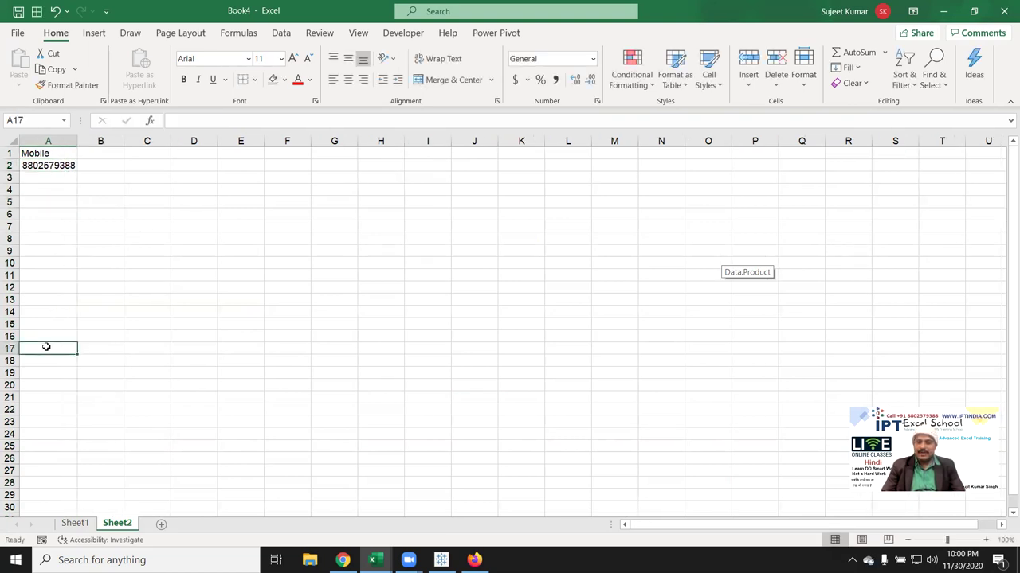
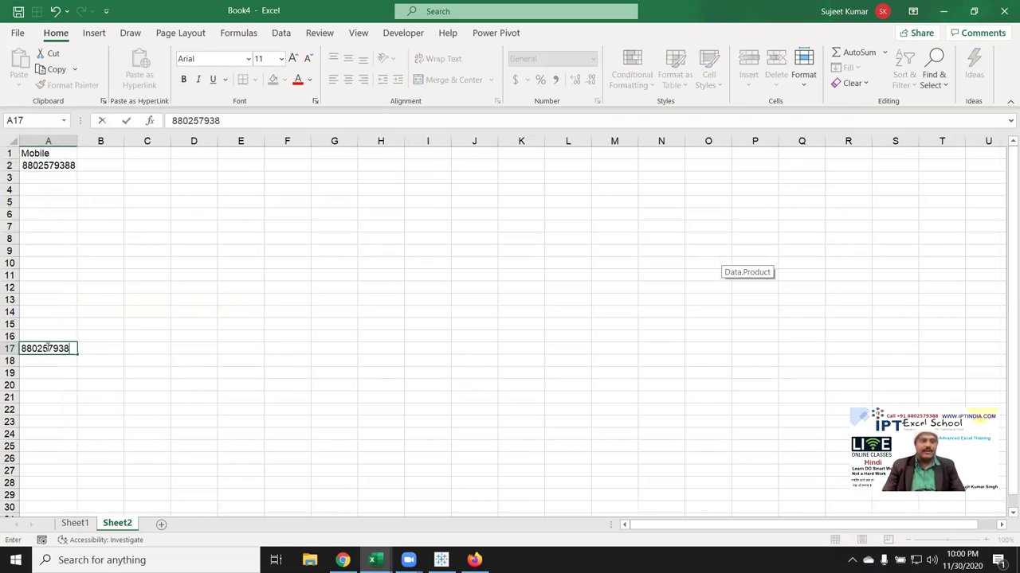
key("Return")
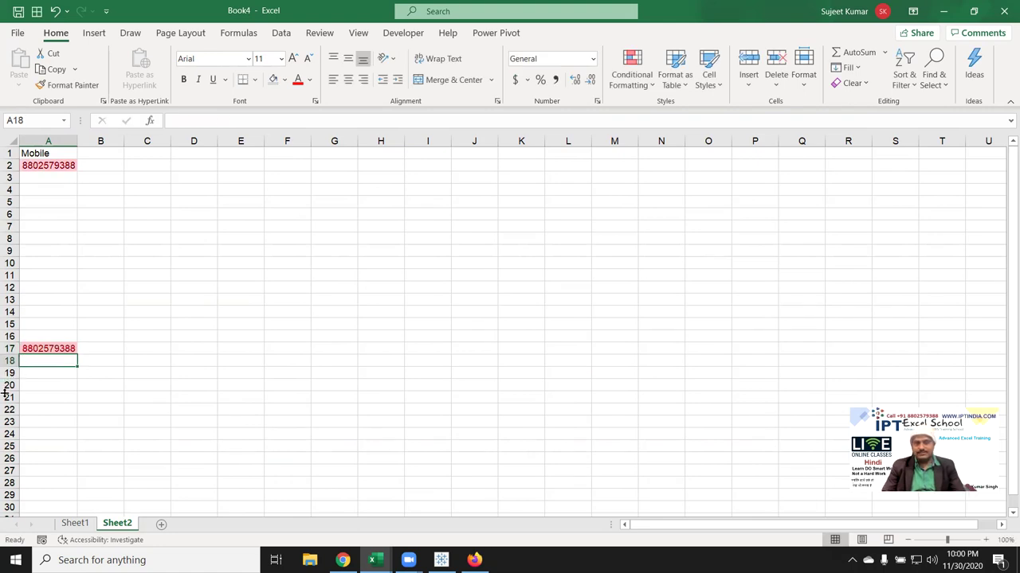
Put that mobile number in A23, replacing the country-code version shown in scientific notation
left_click(35, 422)
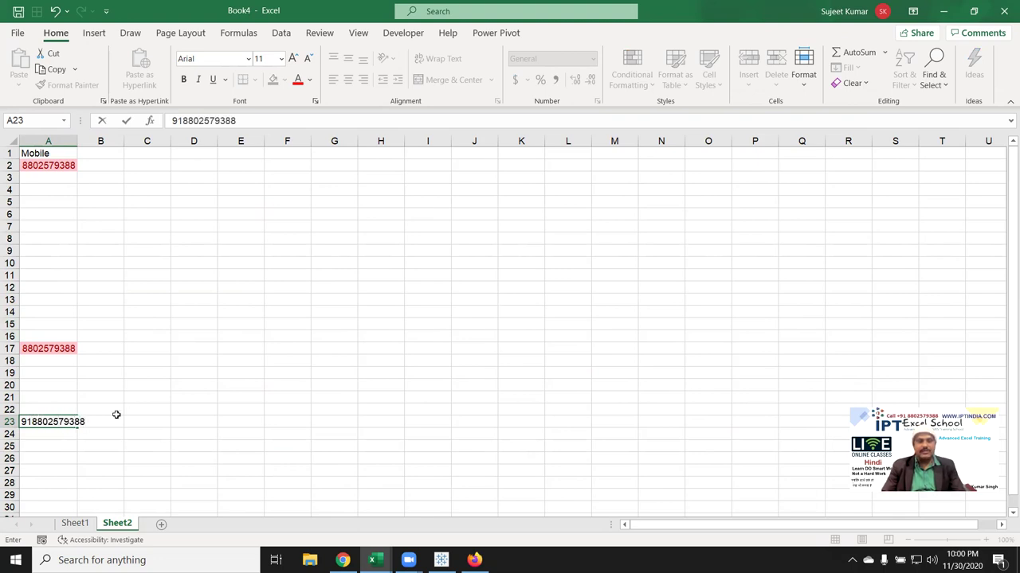
key("Return")
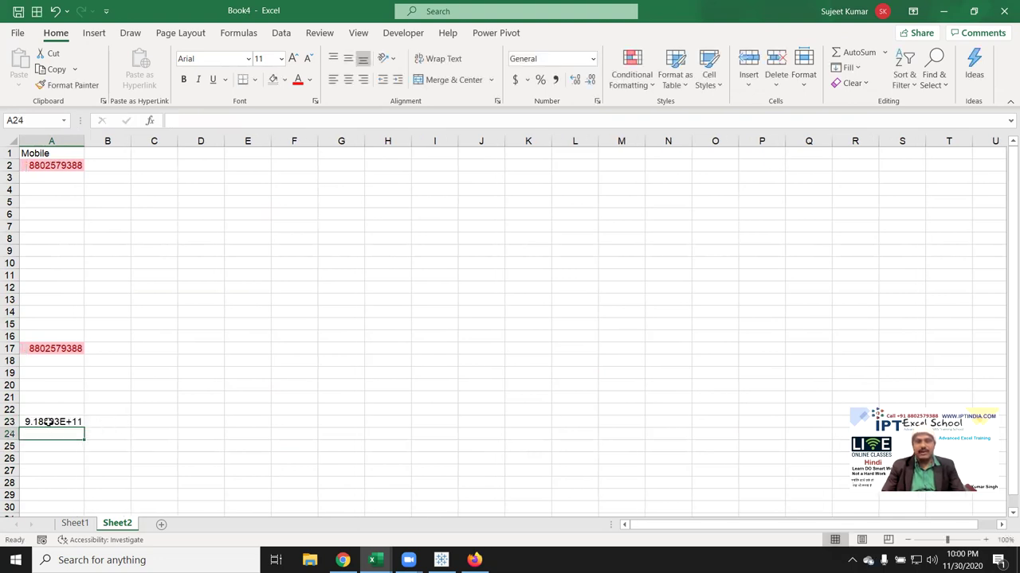
left_click(49, 422)
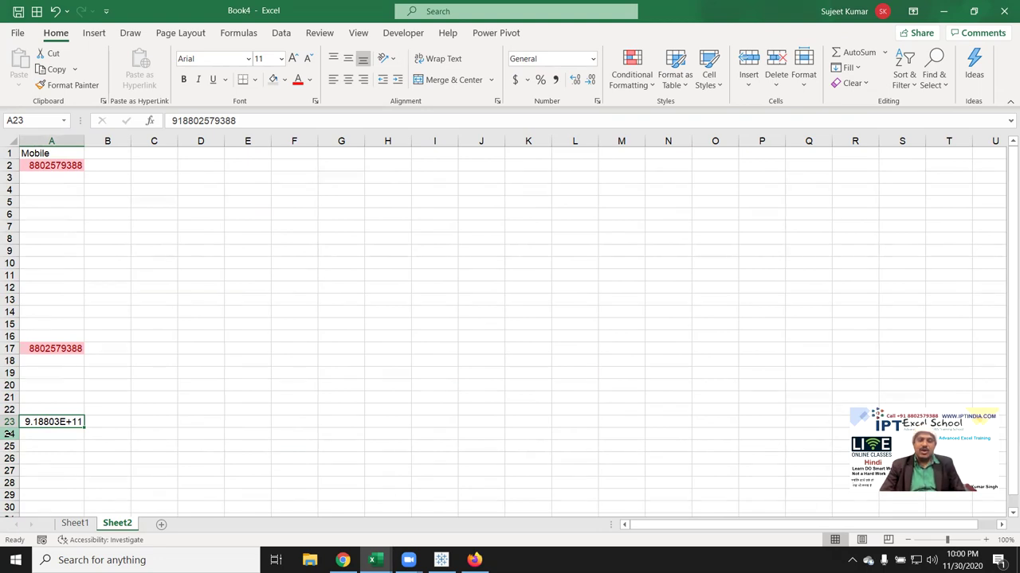
key("Delete")
key("Return")
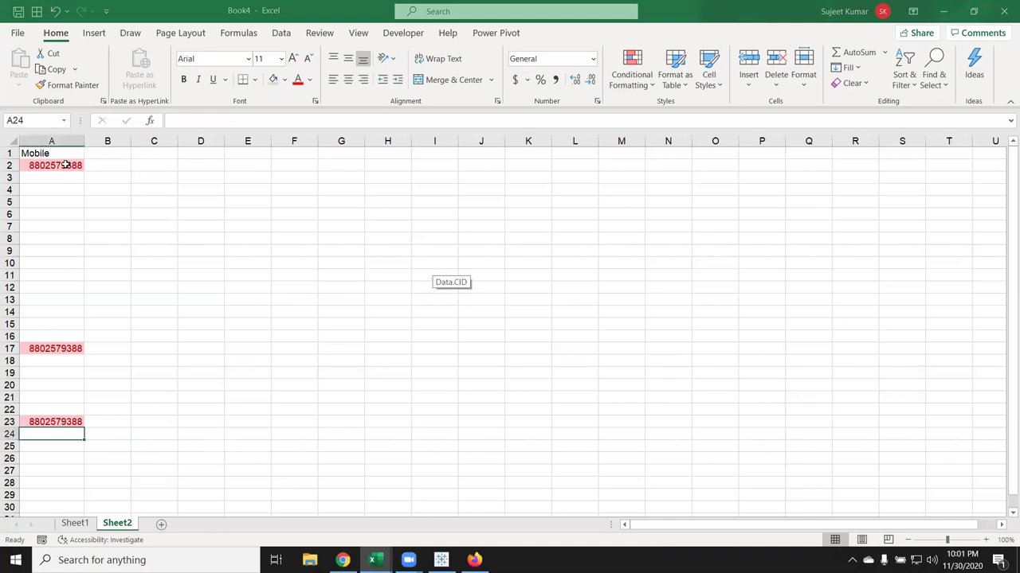
Glance at the Conditional Formatting menu, then go to the Sheet1 sales table
left_click(629, 79)
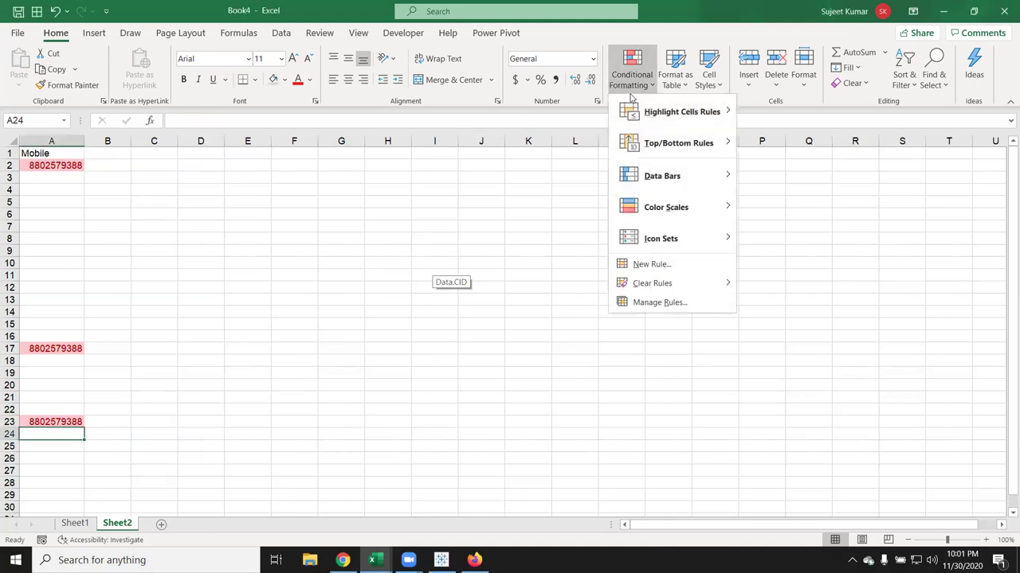
mouse_move(632, 102)
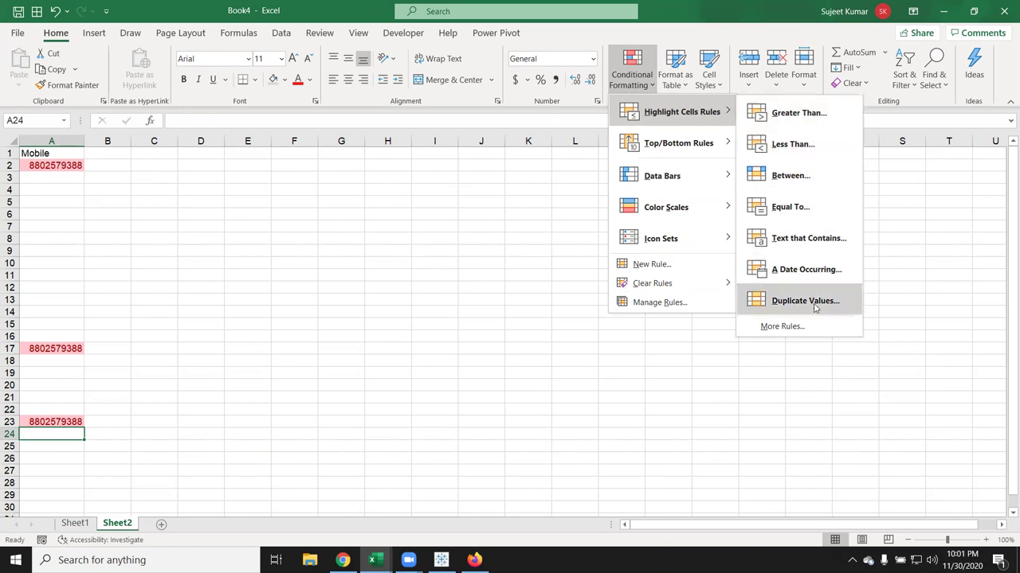
mouse_move(685, 140)
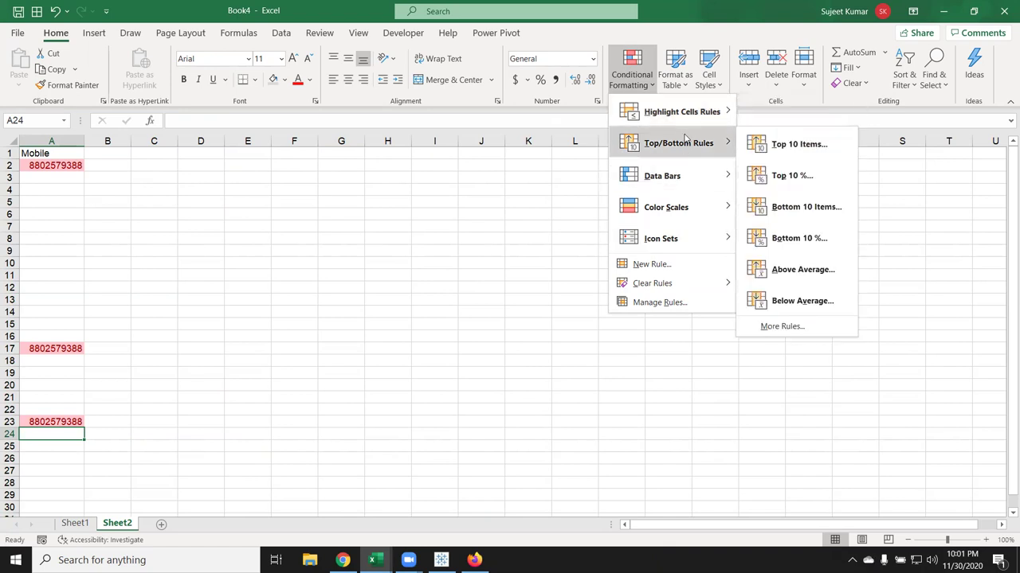
left_click(279, 279)
left_click(75, 523)
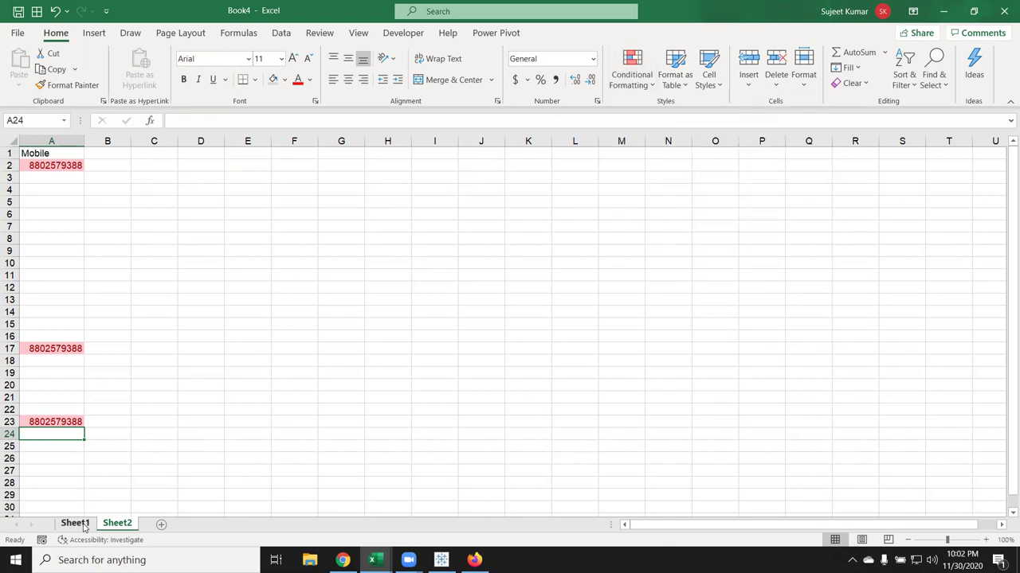
left_click(356, 288)
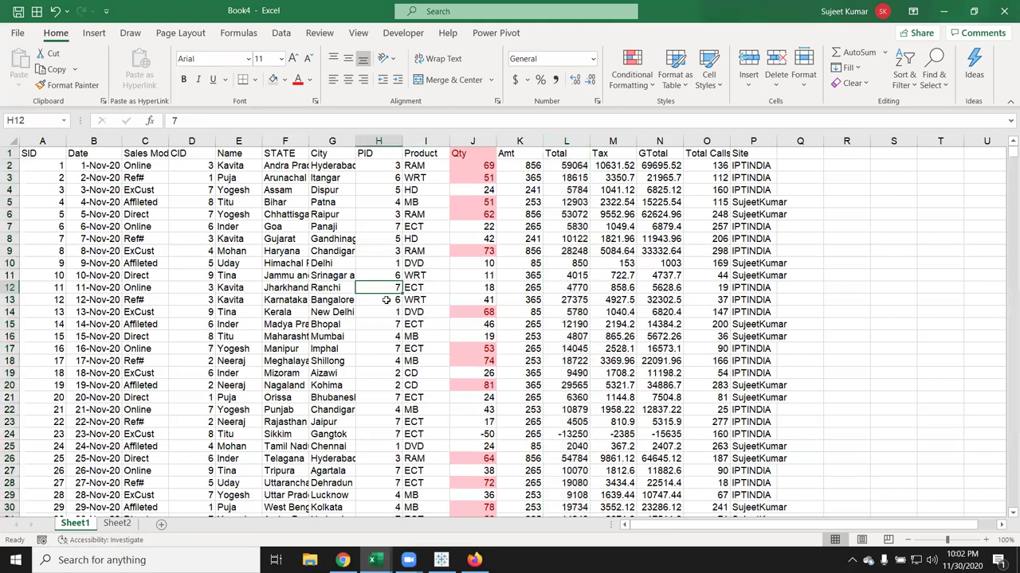
left_click(519, 141)
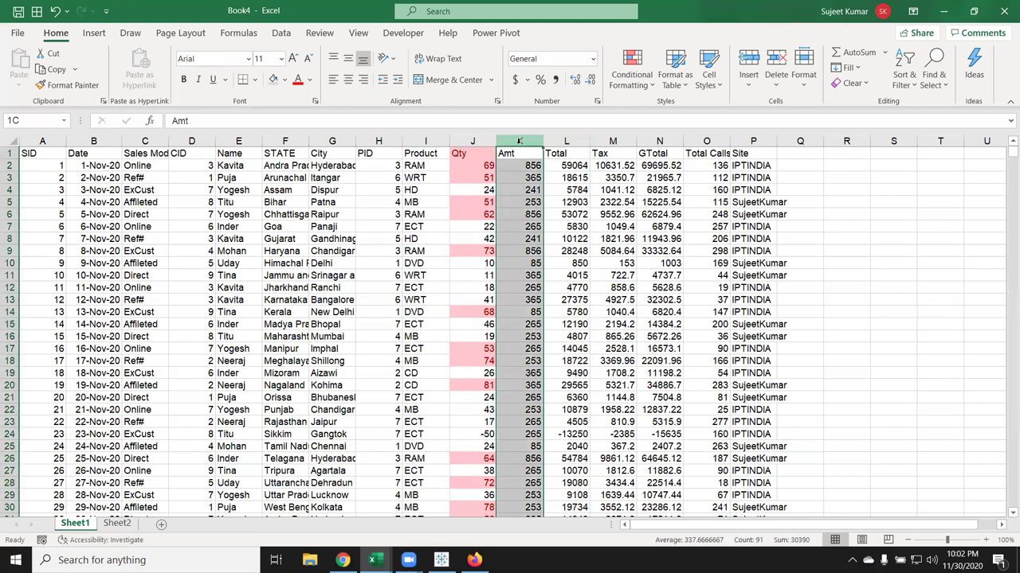
left_click(631, 84)
mouse_move(677, 112)
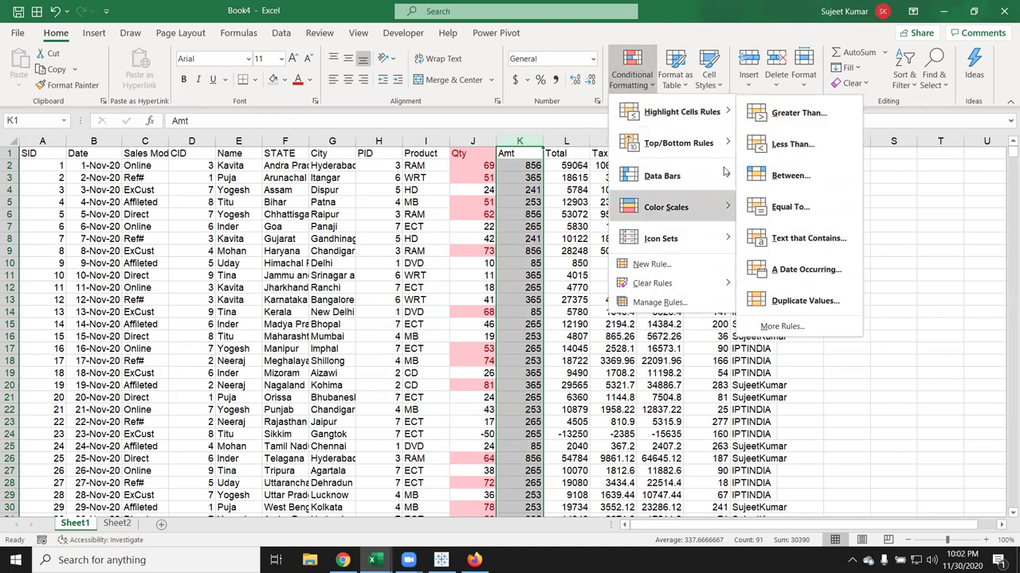
mouse_move(698, 143)
left_click(785, 145)
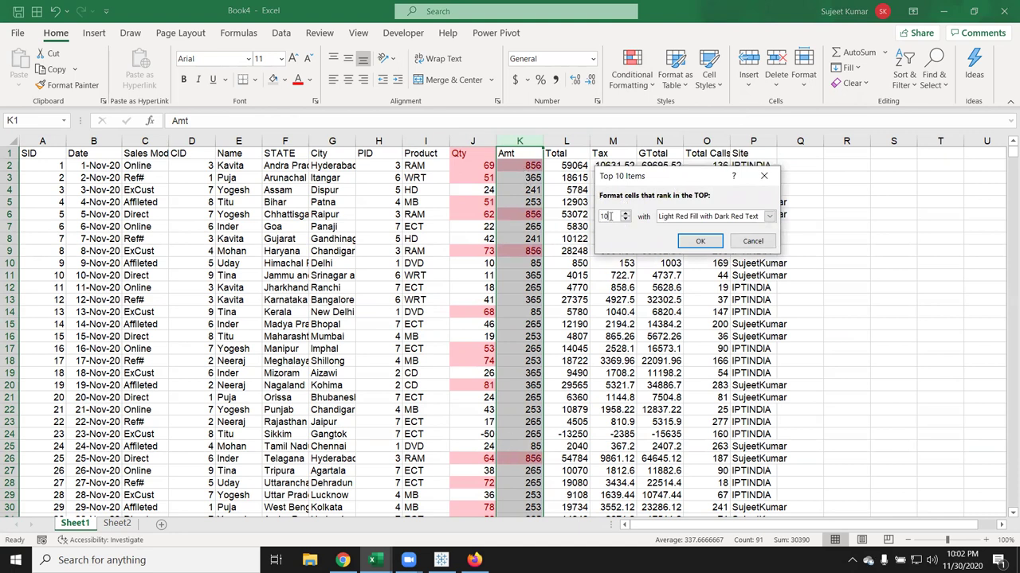
left_click_drag(607, 216, 551, 219)
type("5")
key("BackSpace")
type("20")
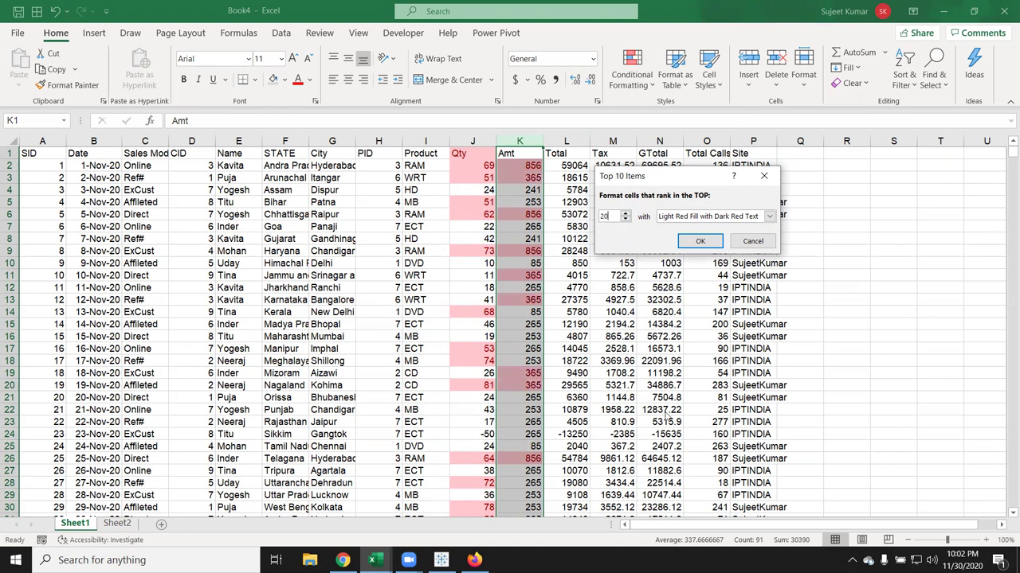
left_click(687, 217)
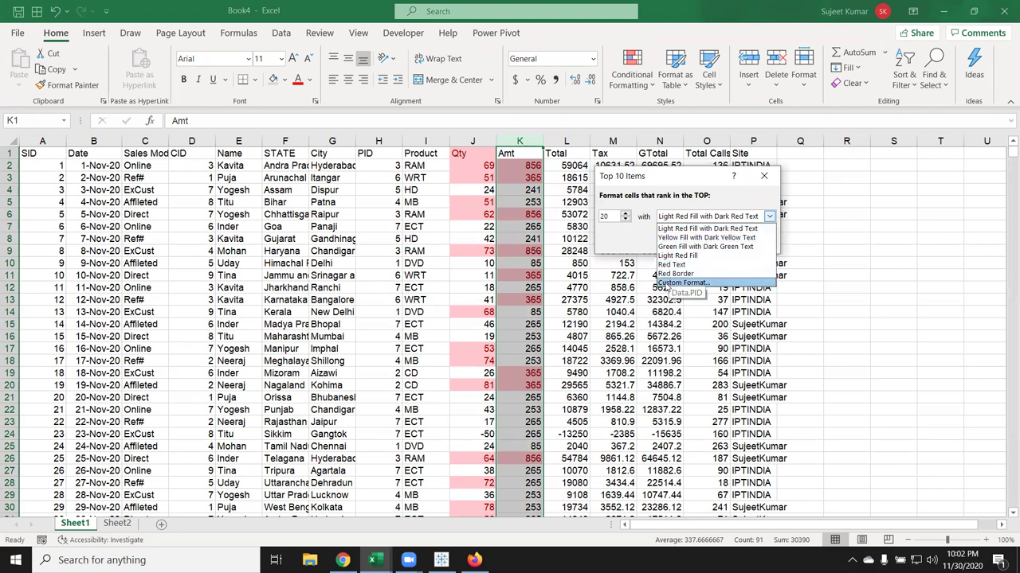
left_click(640, 249)
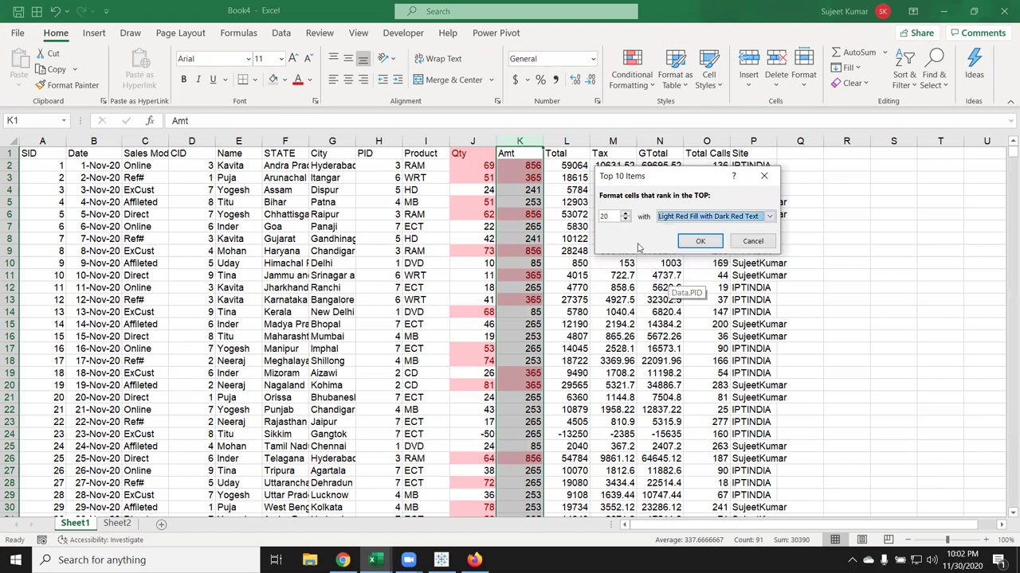
left_click(769, 178)
left_click(632, 70)
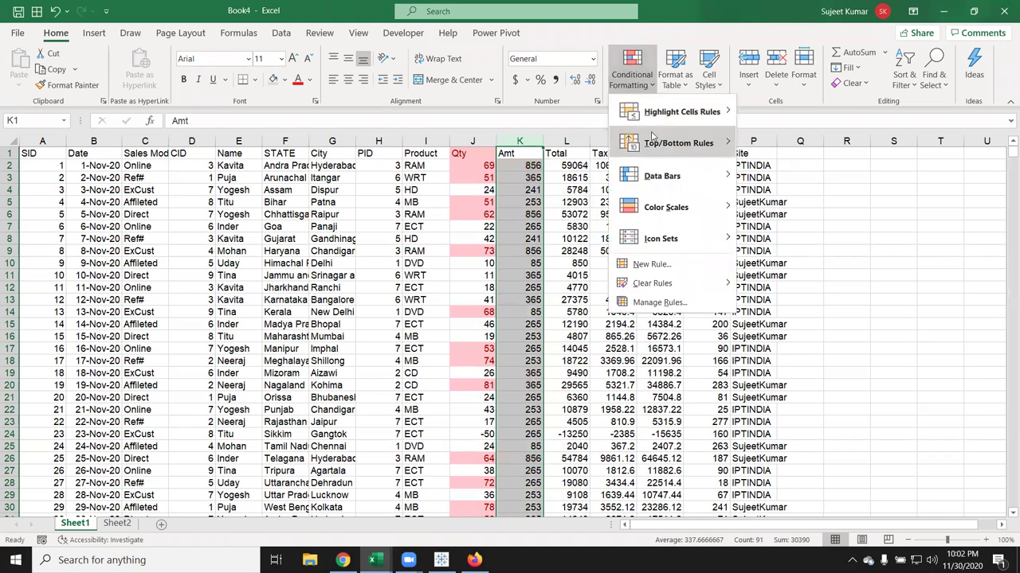
mouse_move(656, 143)
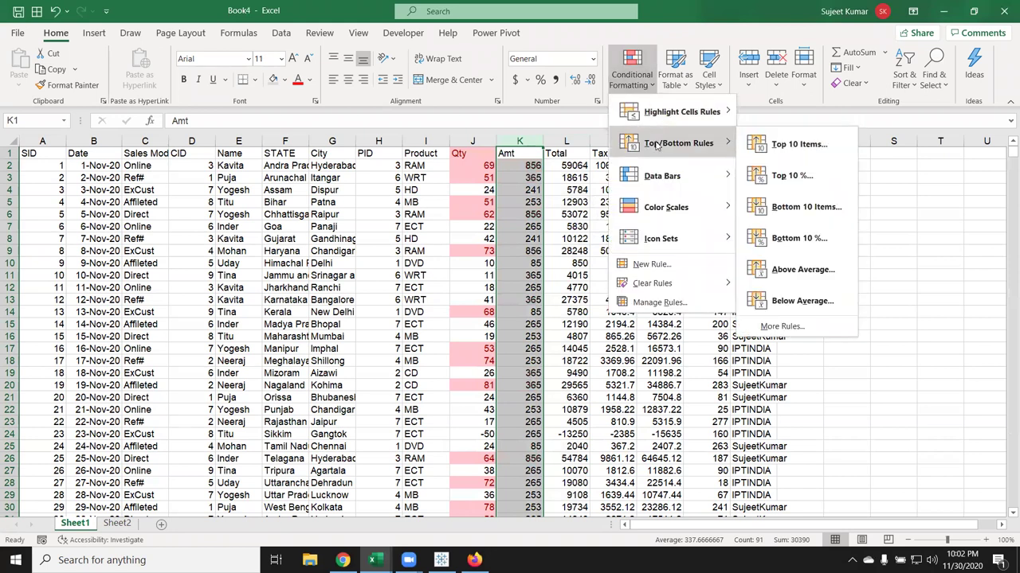
left_click(803, 207)
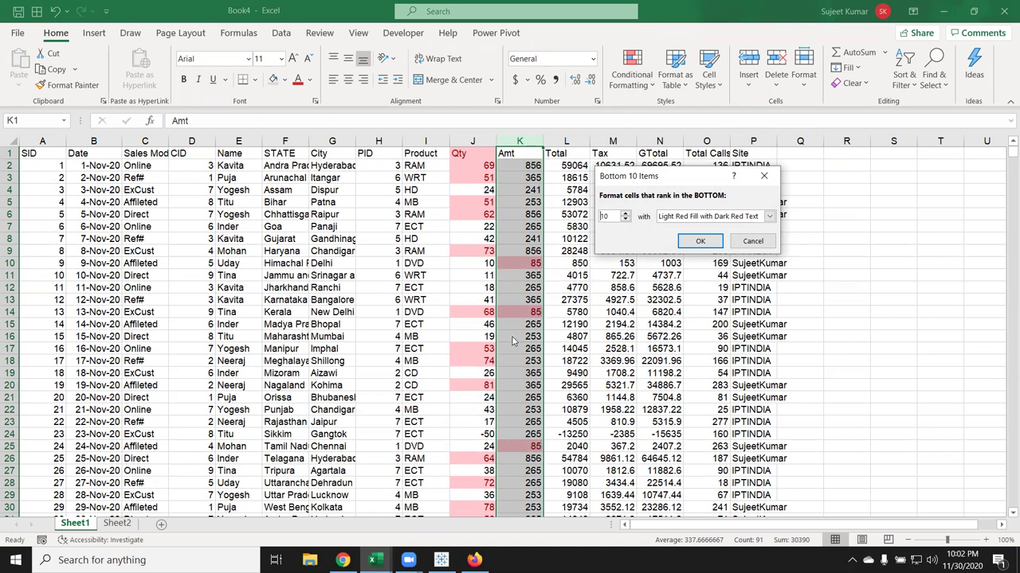
left_click(753, 241)
left_click(631, 71)
mouse_move(662, 143)
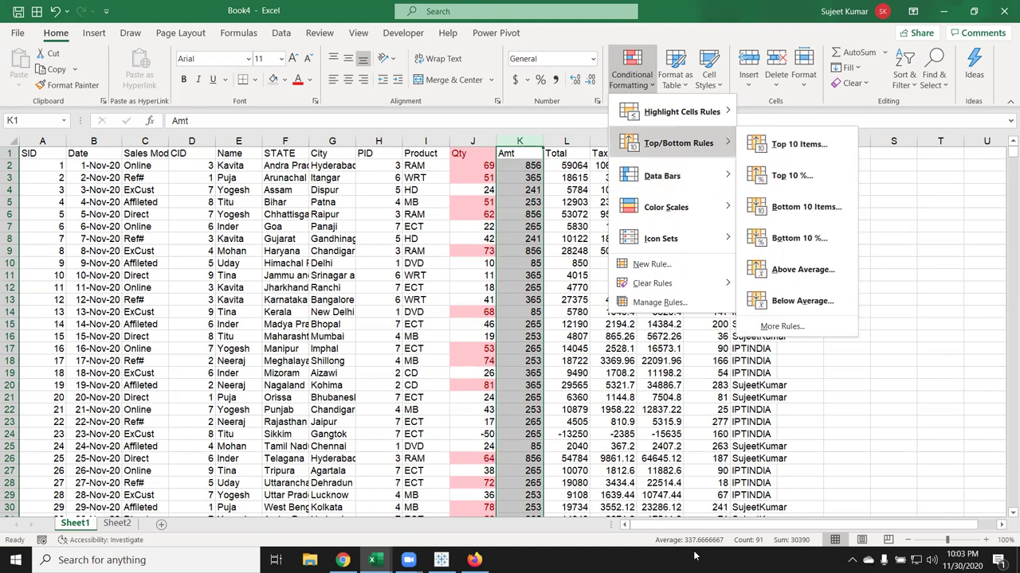
left_click(796, 271)
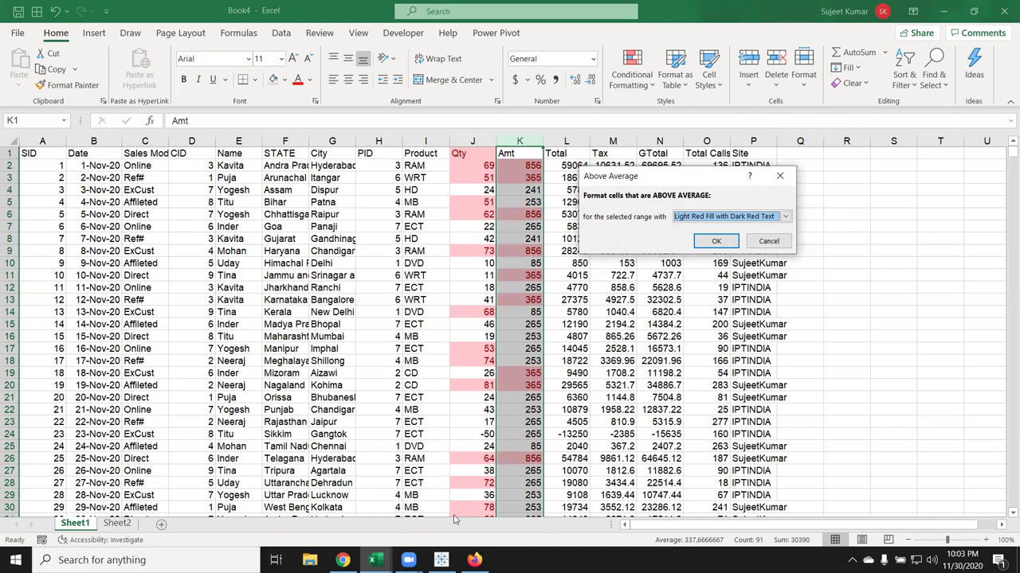
left_click(768, 241)
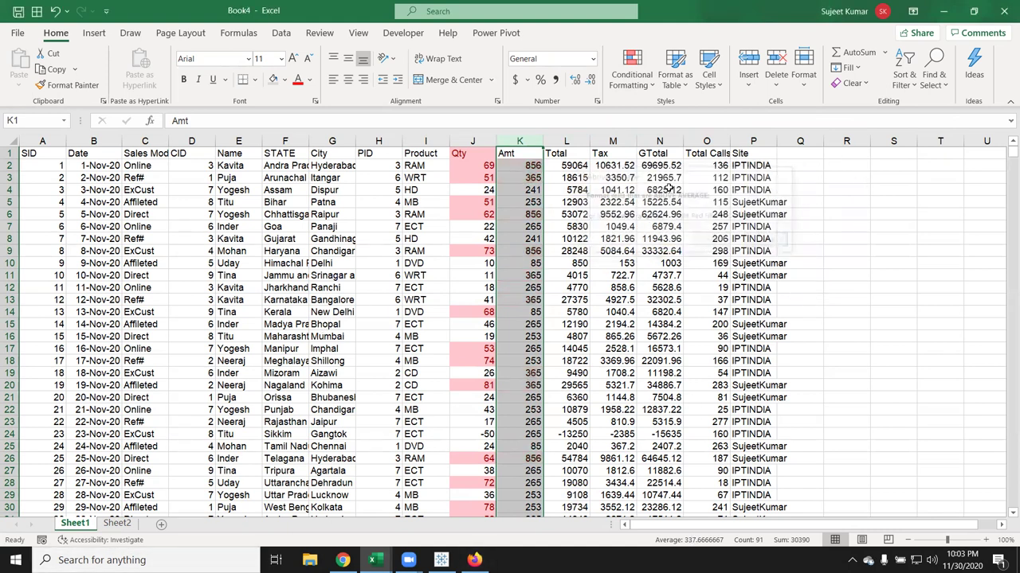
left_click(627, 83)
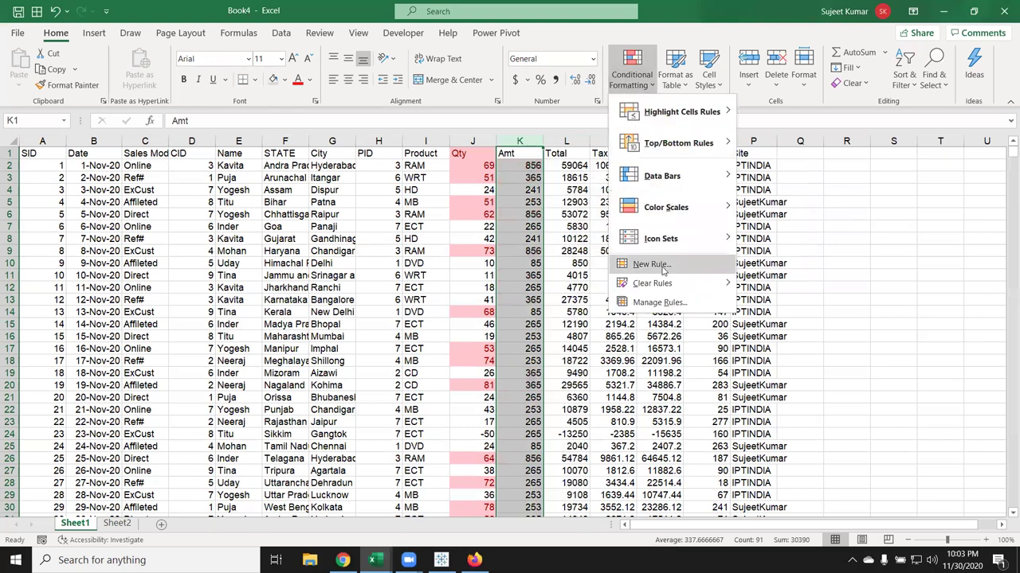
mouse_move(669, 233)
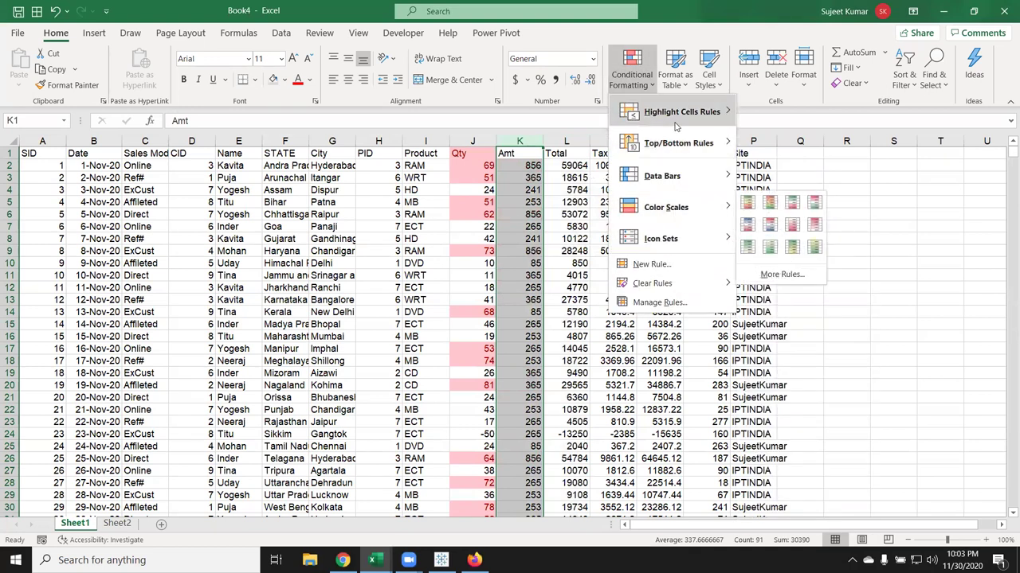
mouse_move(674, 145)
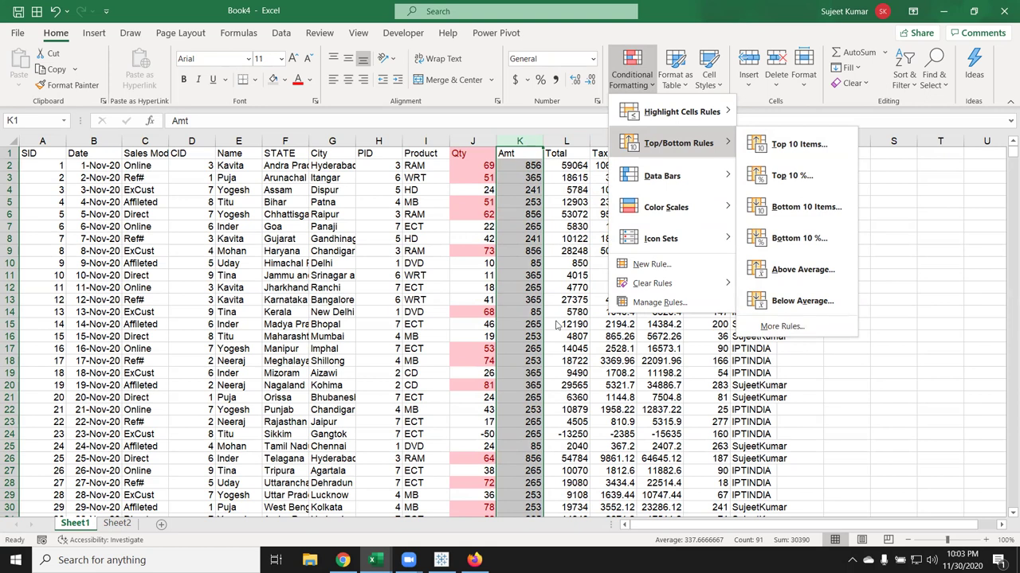
left_click(532, 298)
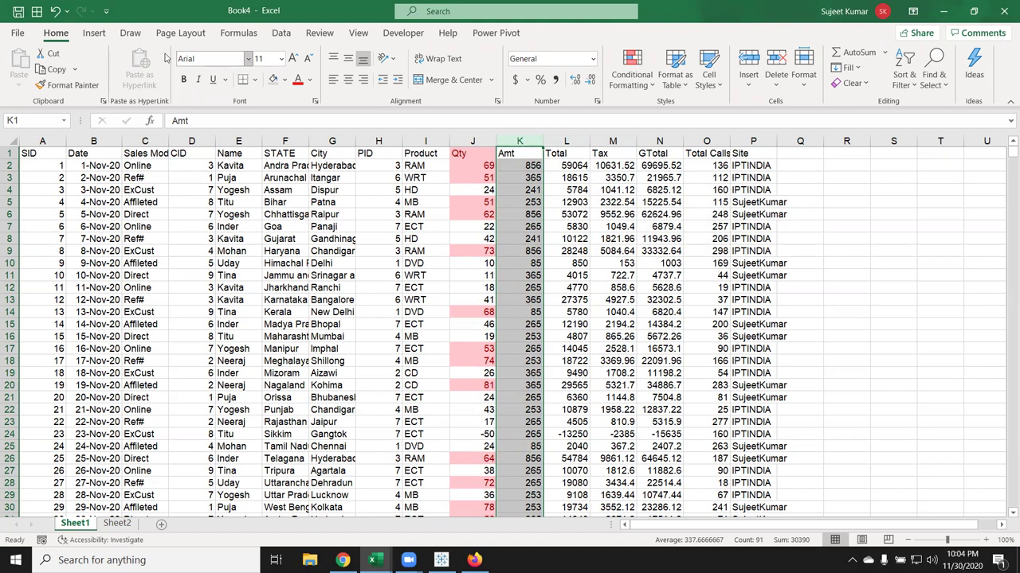
left_click(94, 33)
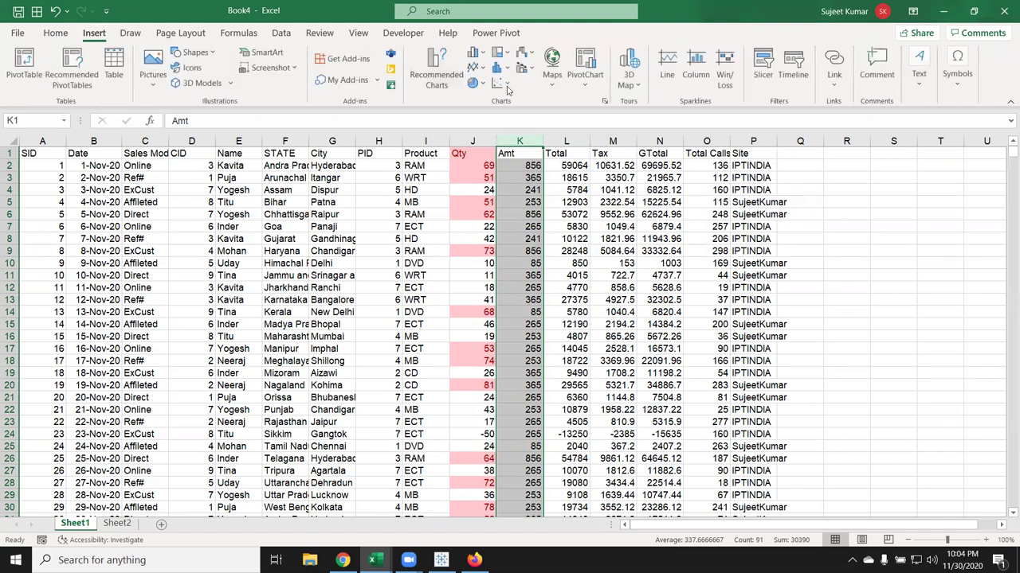
left_click(478, 60)
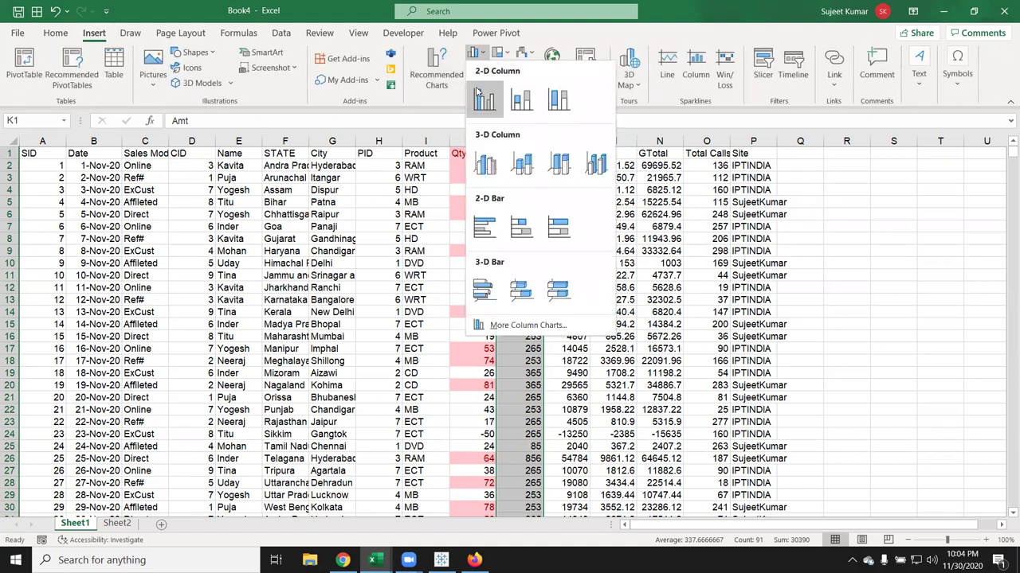
key("Escape")
key("alt+F1")
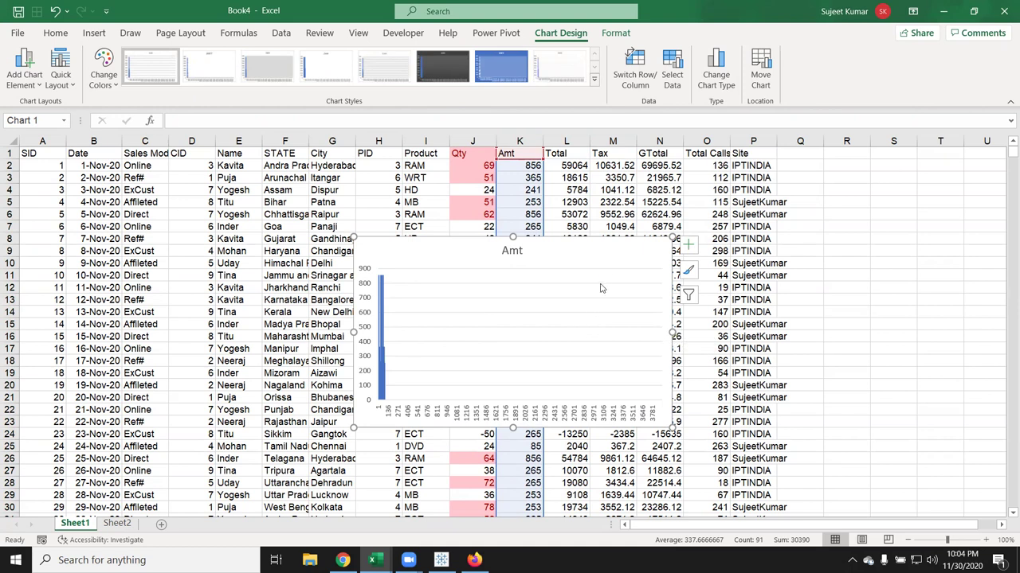
key("Delete")
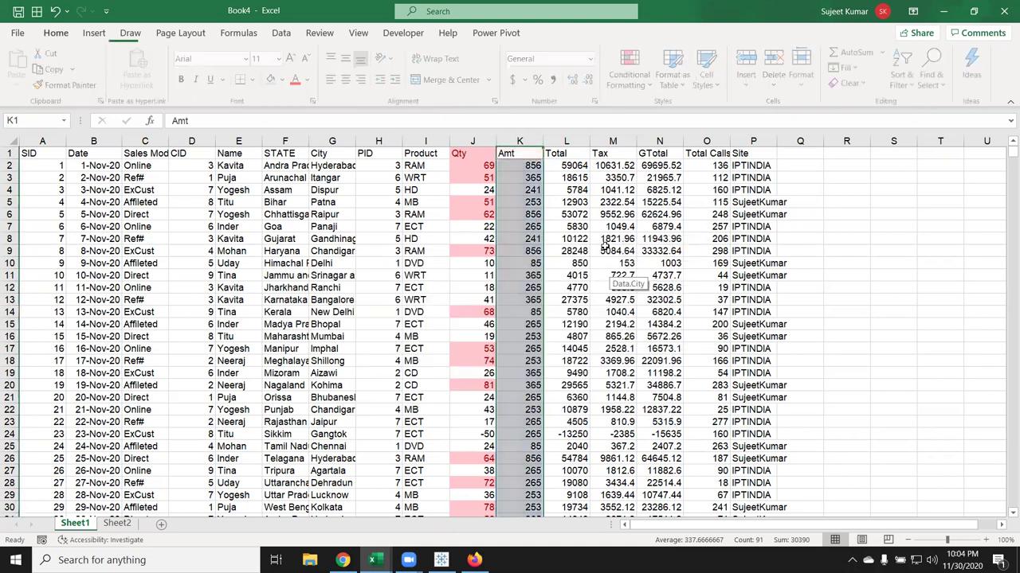
Add blue gradient data bars to the Amt column on Sheet1
left_click(632, 70)
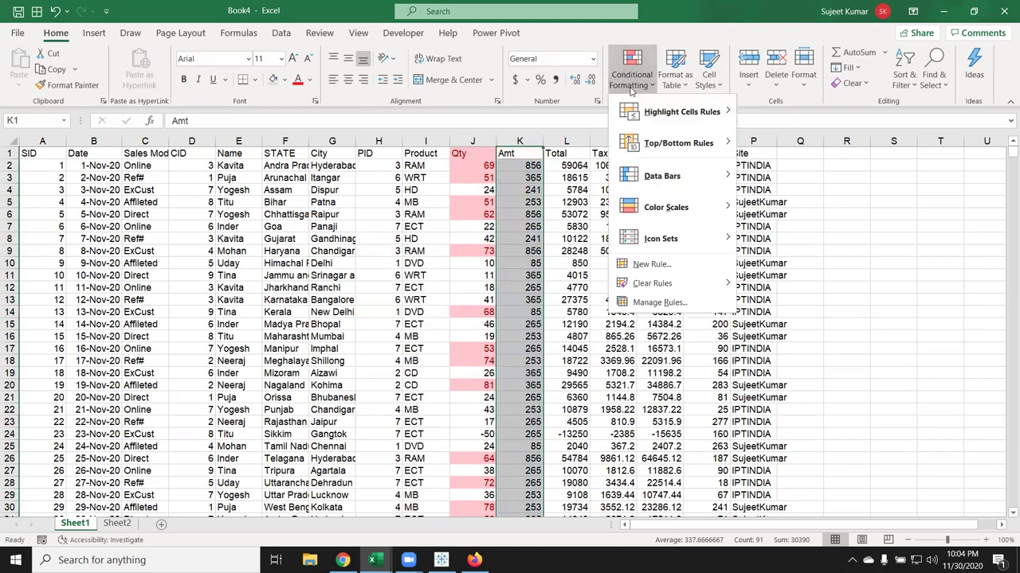
mouse_move(659, 173)
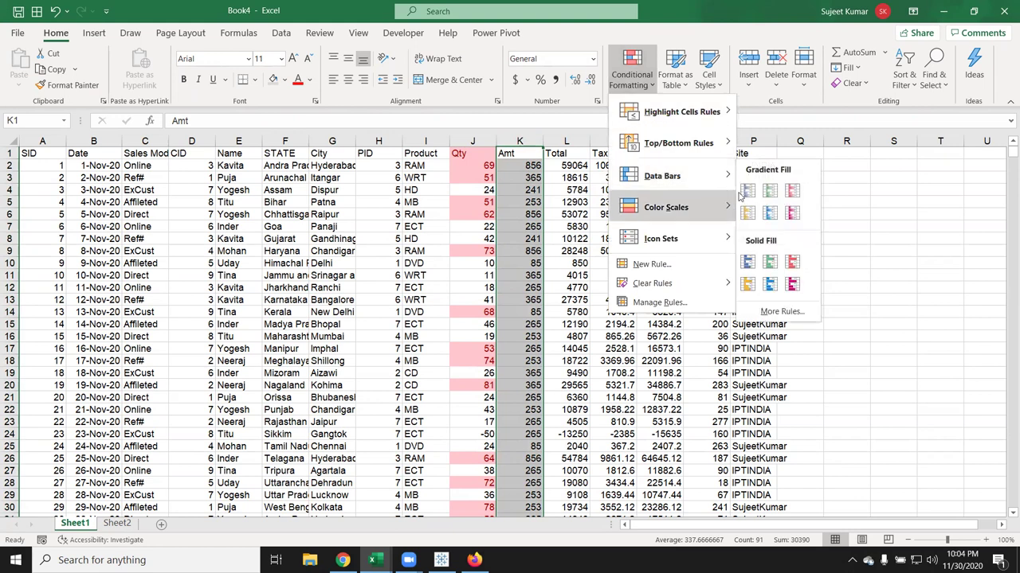
left_click(747, 190)
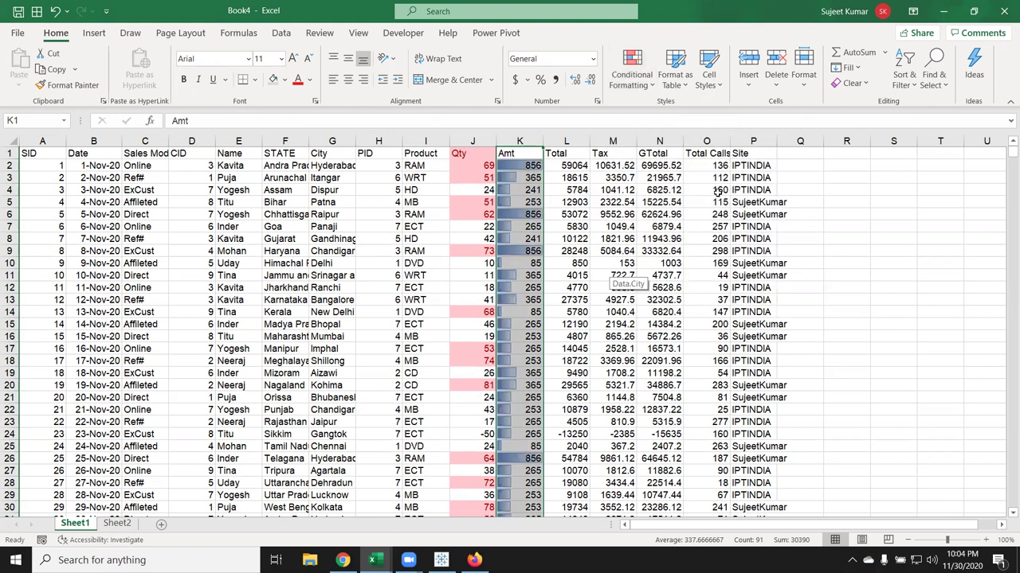
Inspect the Amt values in K2, K4, K5 and K10 with their data bars
left_click(527, 213)
scroll(526, 343, "down", 4)
scroll(522, 369, "down", 7)
scroll(522, 369, "down", 4)
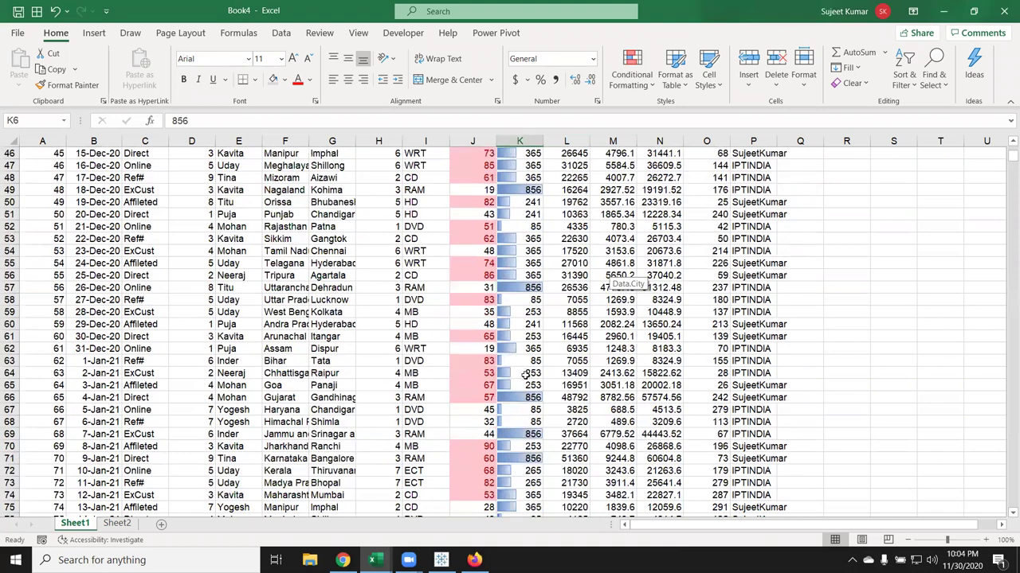
scroll(524, 375, "down", 5)
scroll(528, 383, "down", 6)
scroll(529, 385, "up", 6)
scroll(529, 386, "up", 6)
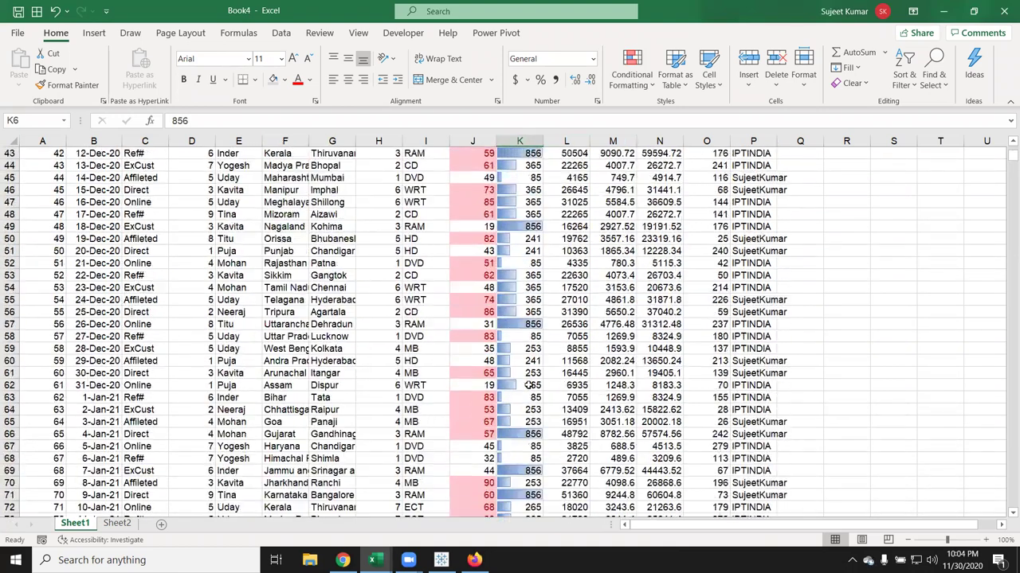
scroll(529, 379, "up", 6)
scroll(530, 370, "up", 8)
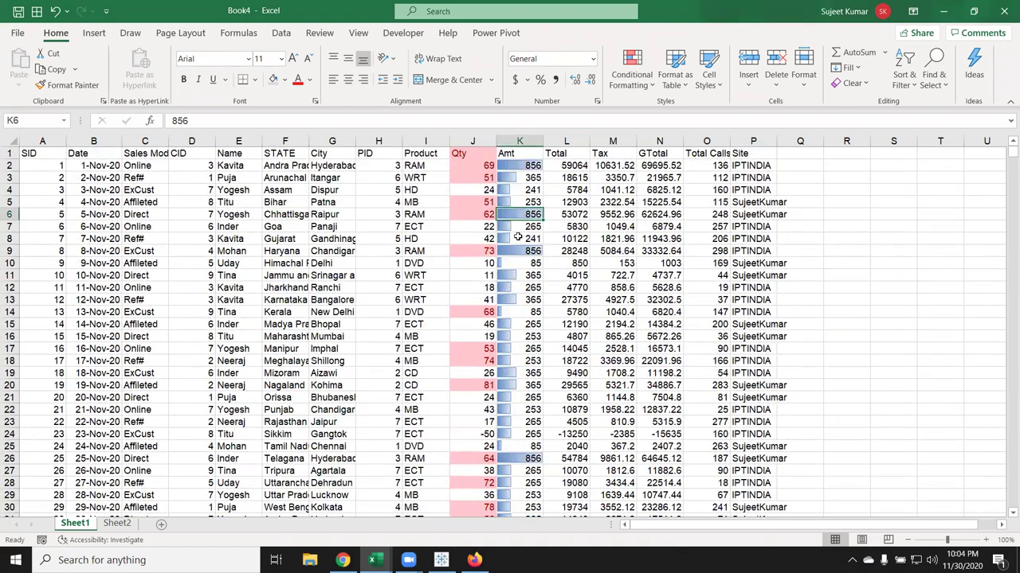
left_click(523, 165)
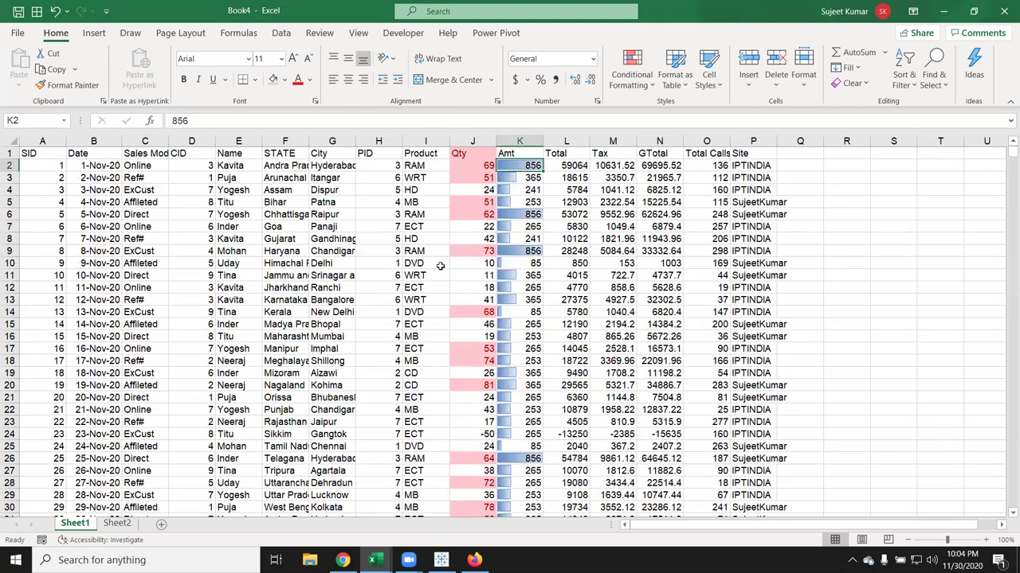
key("Down")
left_click(516, 189)
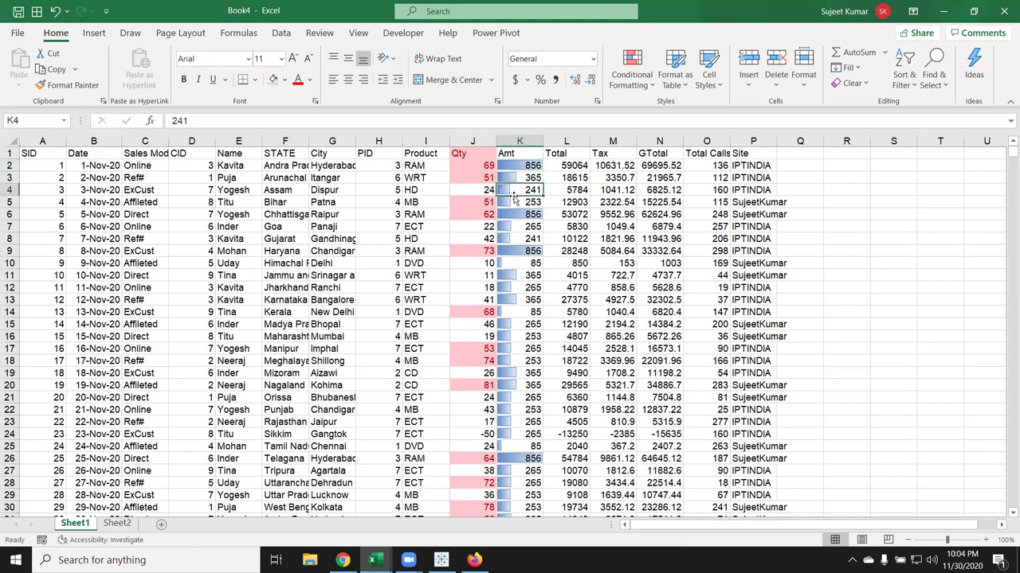
left_click(512, 204)
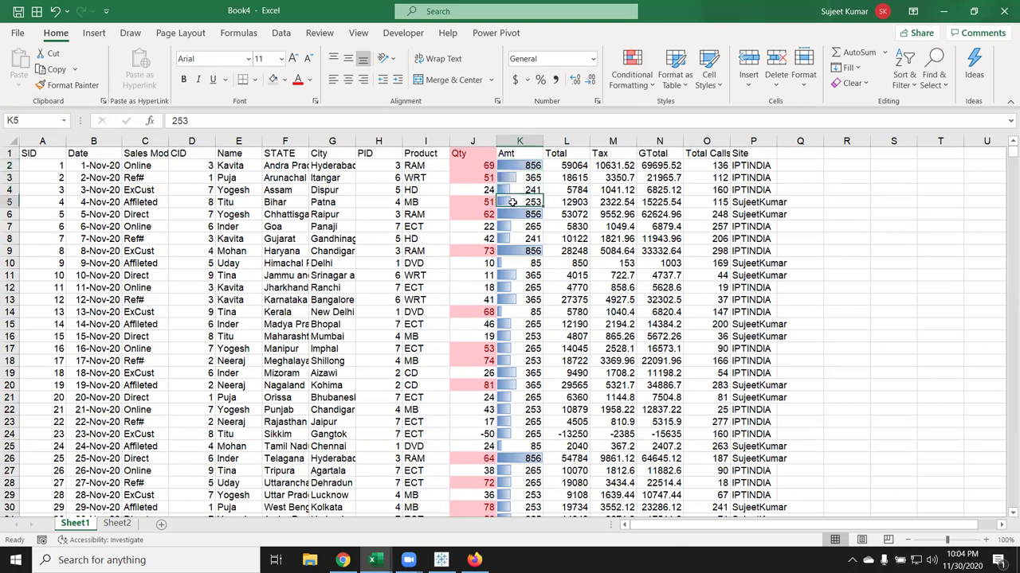
left_click(516, 264)
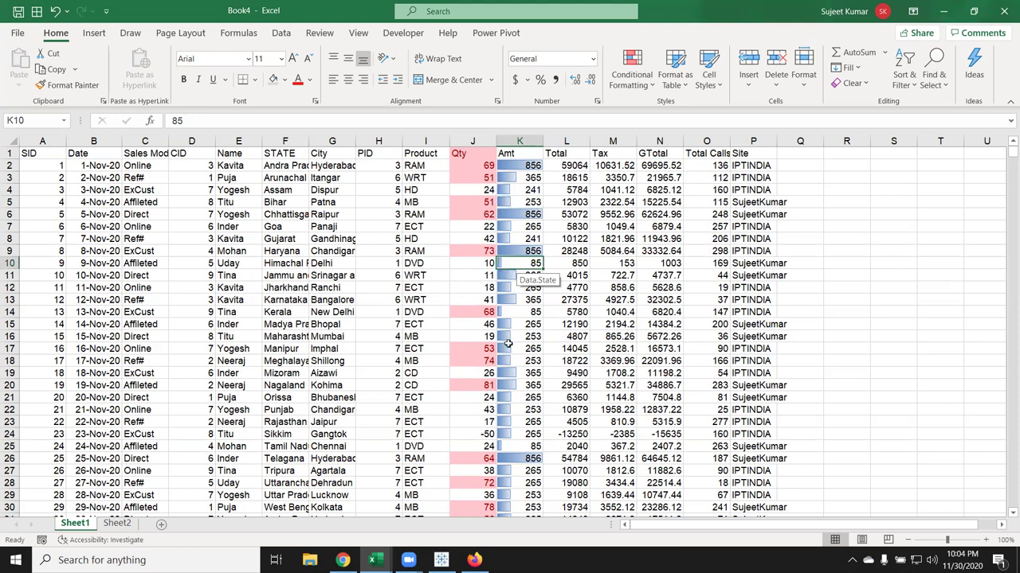
Check the Amt value in K58, then go to Sheet2's Mobile list
scroll(507, 343, "down", 4)
scroll(496, 420, "down", 5)
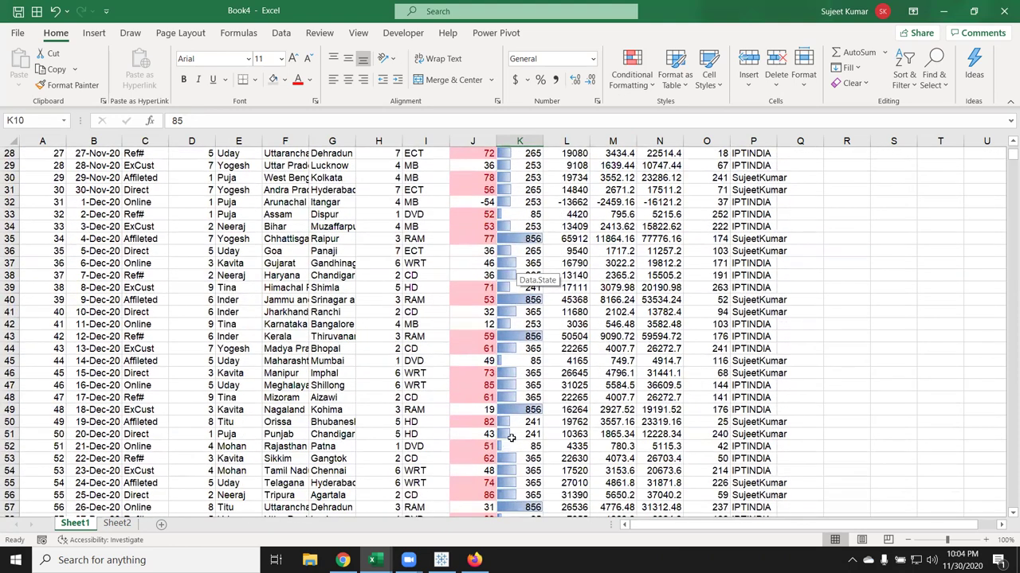
scroll(517, 438, "down", 3)
left_click(522, 407)
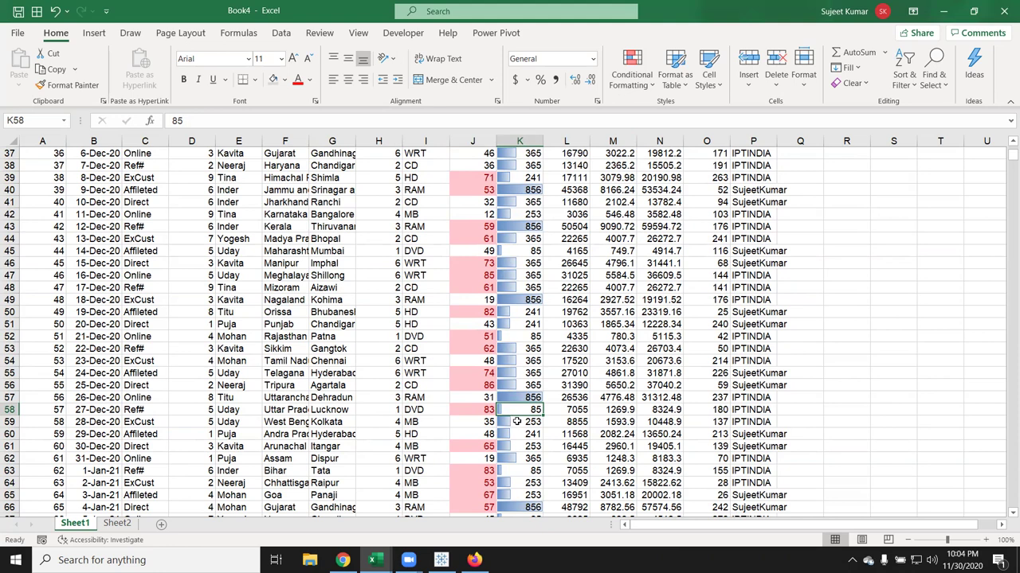
scroll(517, 421, "up", 3)
scroll(516, 422, "up", 1)
scroll(516, 421, "up", 5)
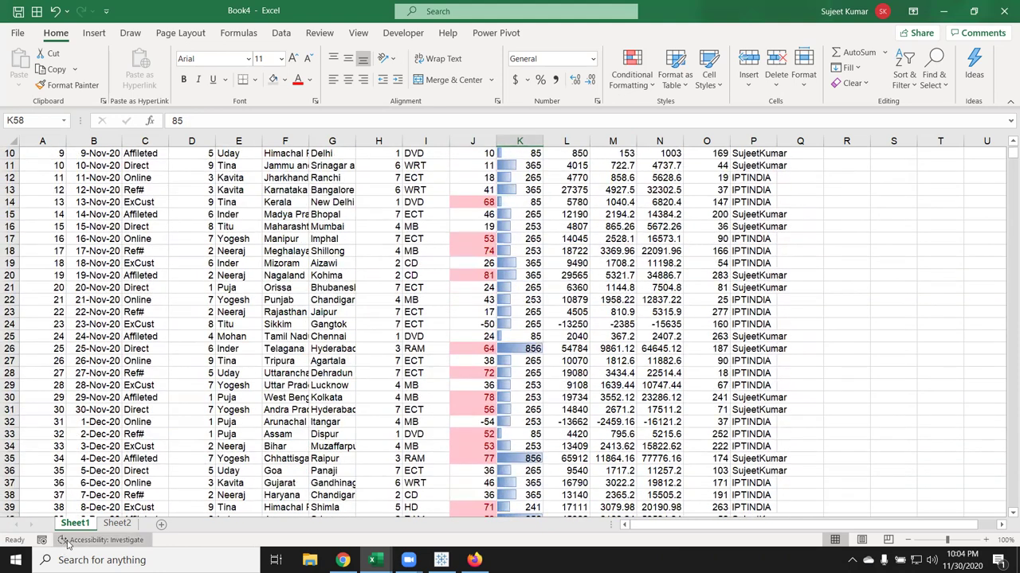
left_click(117, 524)
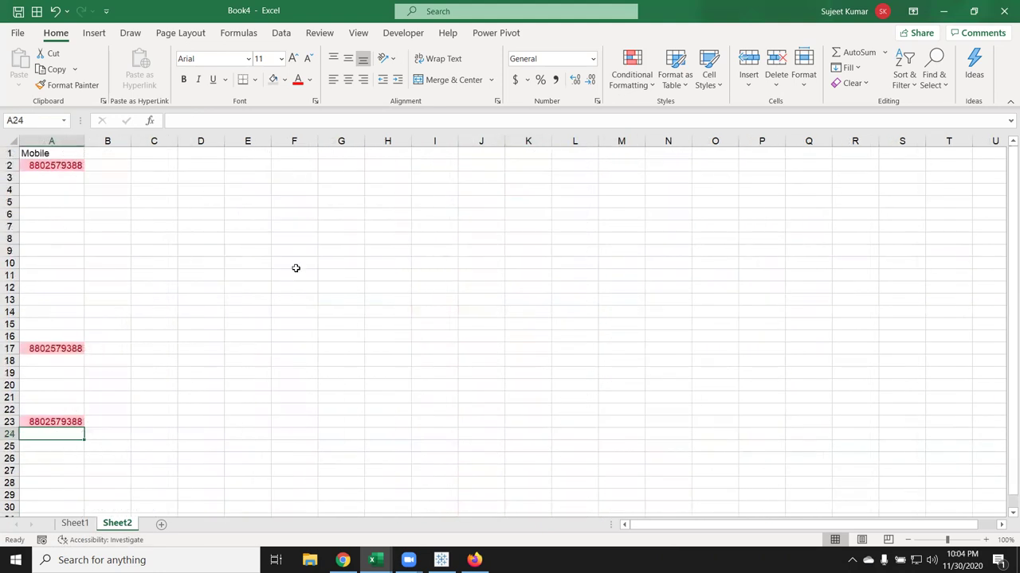
Enter the numbers 1 to 10 in cells I1:I10
left_click(426, 151)
type("1 2 3 4 5")
key("Return")
type("6")
key("Return")
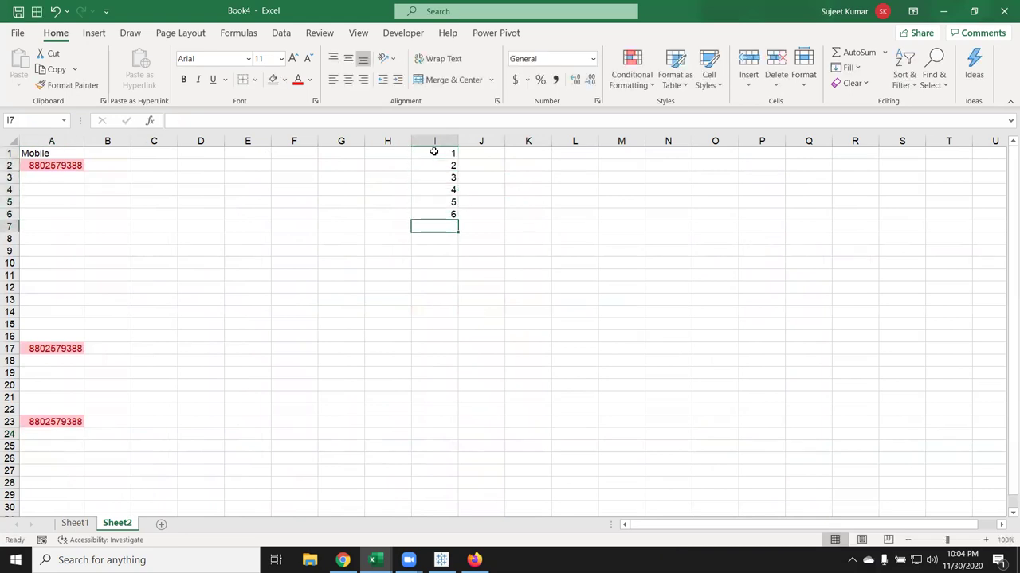
type("7 8 9 10")
Give I1:I10 blue gradient fill data bars
mouse_move(434, 152)
left_mouse_down()
mouse_move(448, 277)
mouse_move(450, 264)
left_mouse_up()
left_click(637, 93)
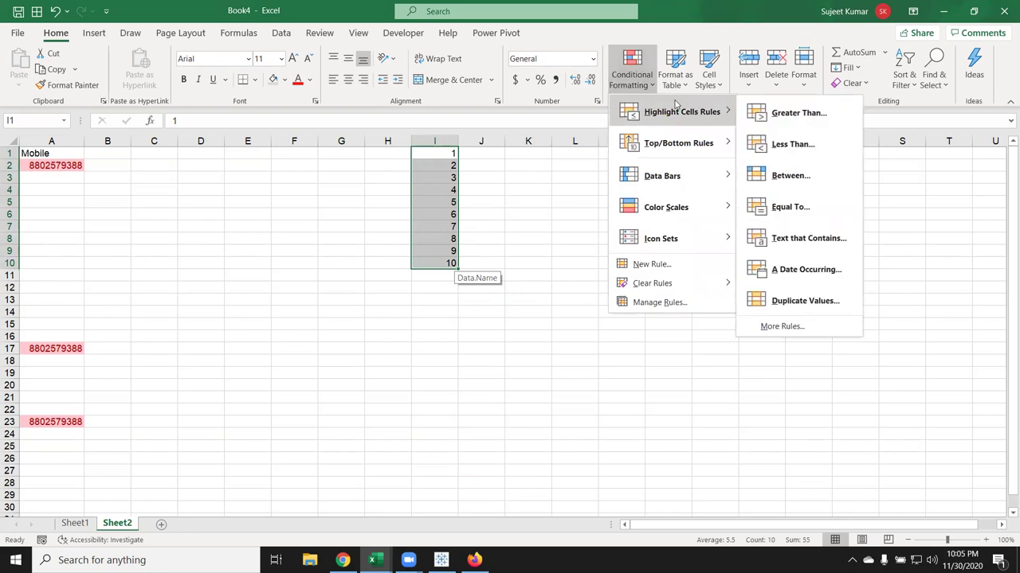
mouse_move(722, 175)
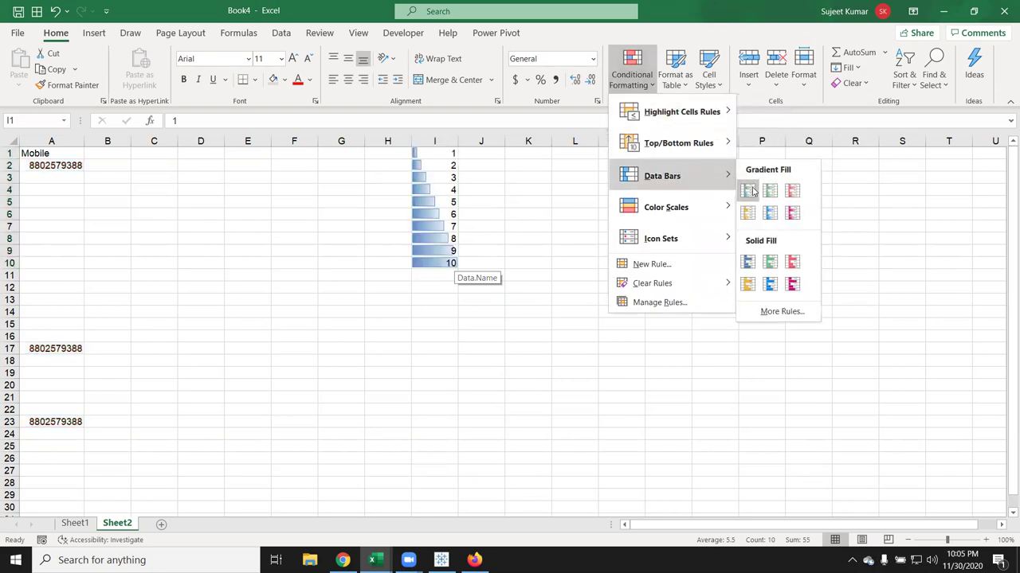
left_click(748, 191)
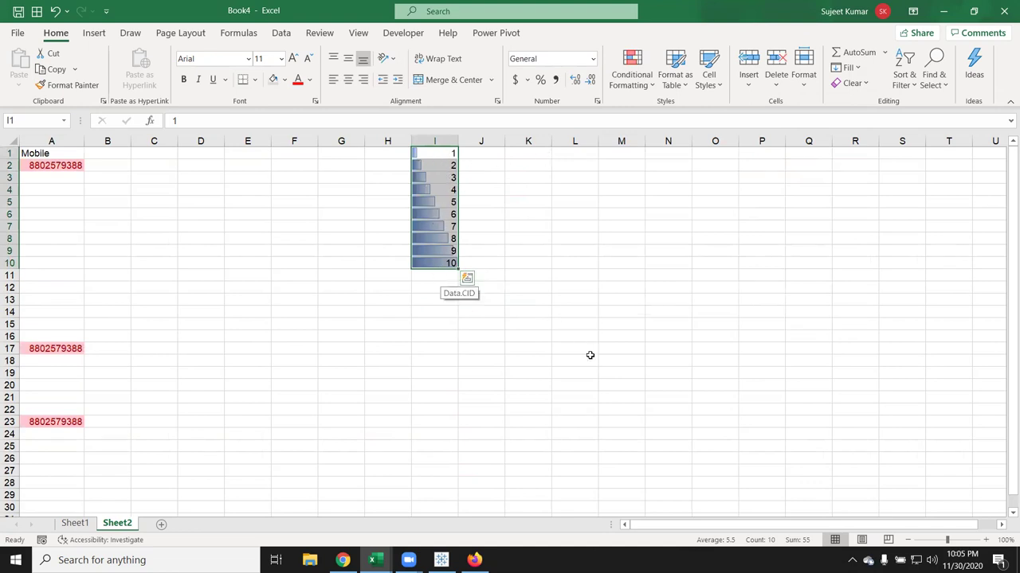
Undo the data bars on I1:I10 and browse Color Scales, Data Bars and Icon Sets without applying any
key("ctrl+z")
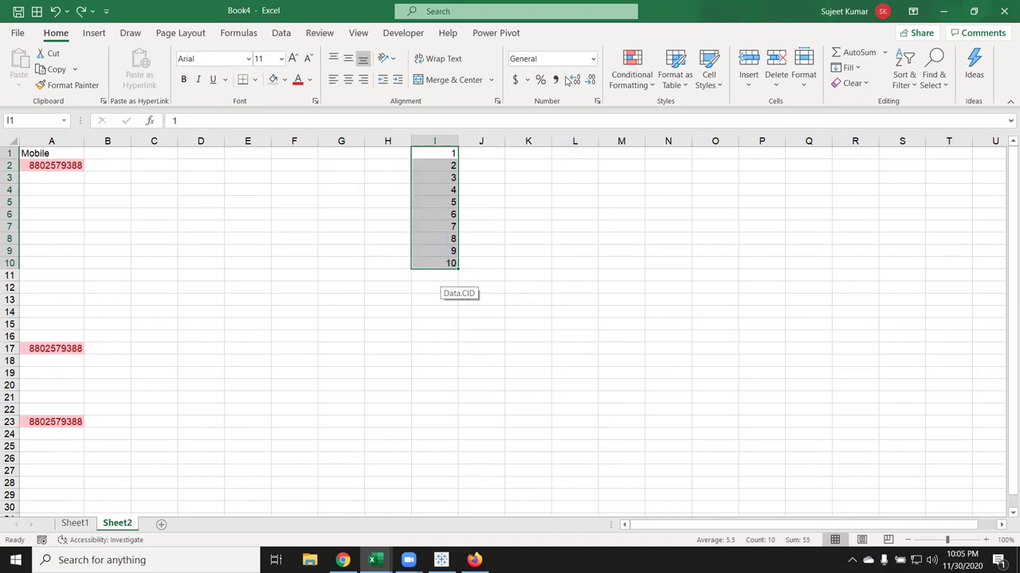
left_click(623, 88)
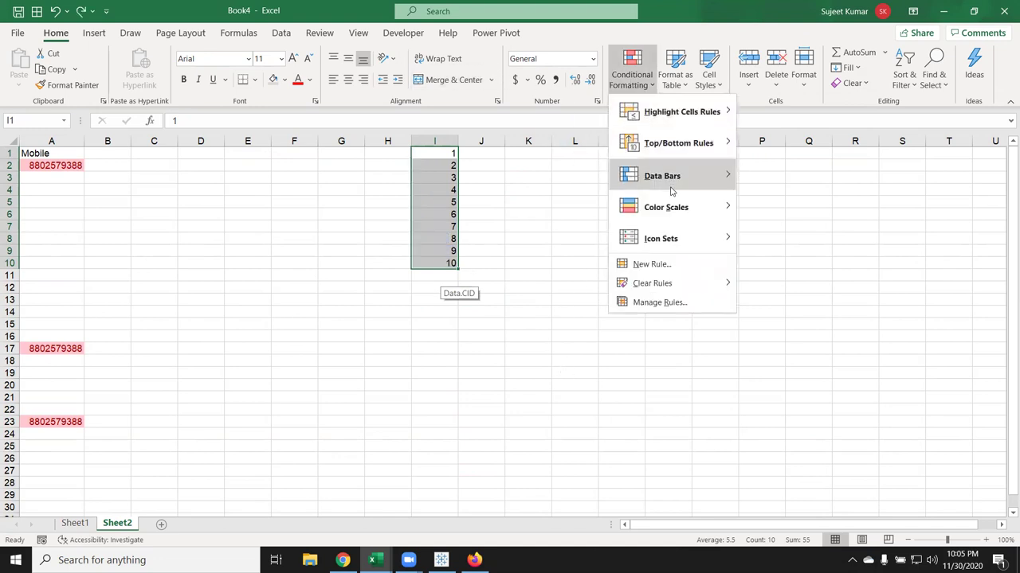
mouse_move(684, 211)
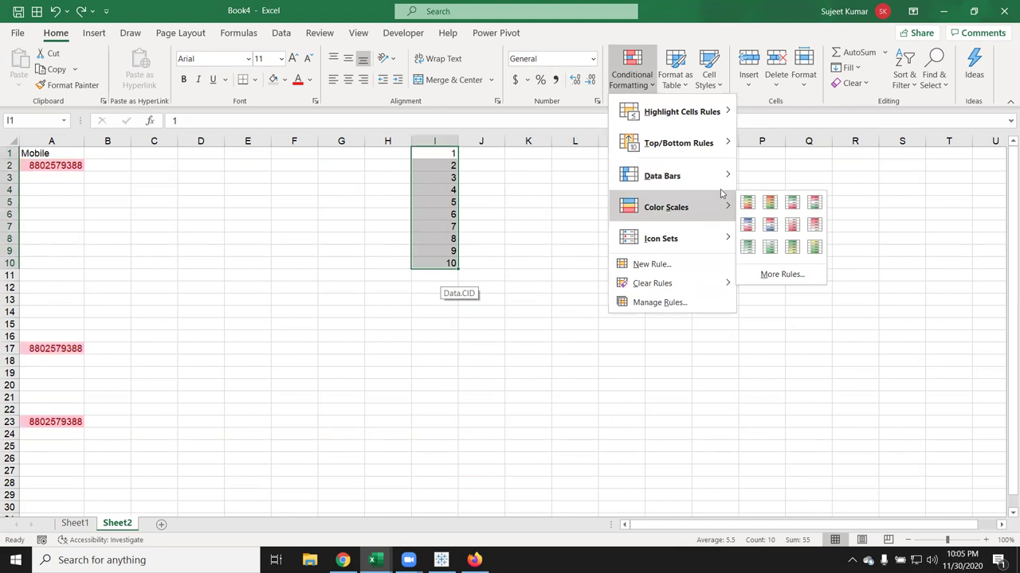
mouse_move(713, 177)
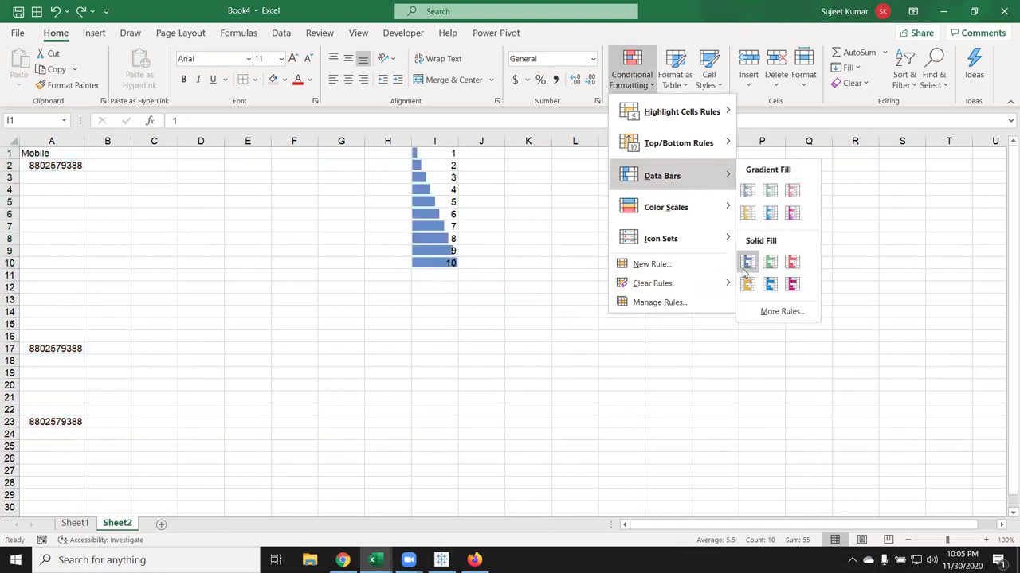
mouse_move(696, 214)
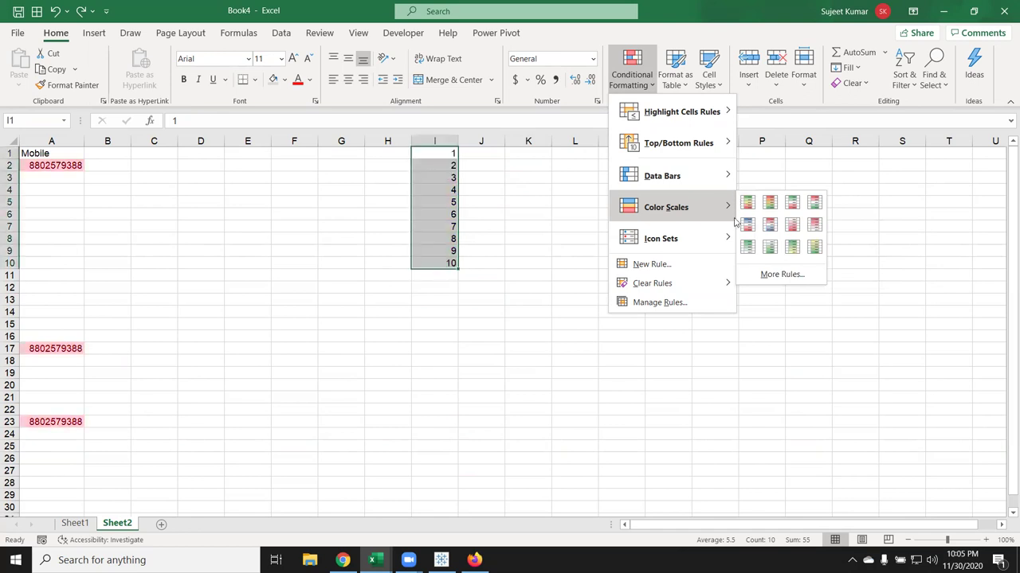
mouse_move(698, 243)
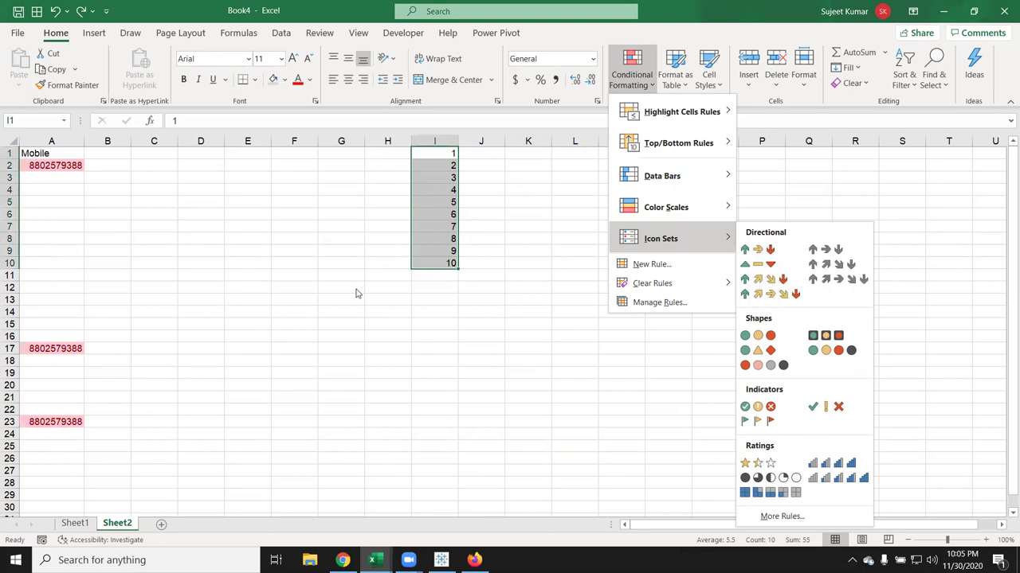
left_click(398, 303)
Add the Q2 heading in I14 and the values 25 and 32 in H15:I15
left_click(372, 305)
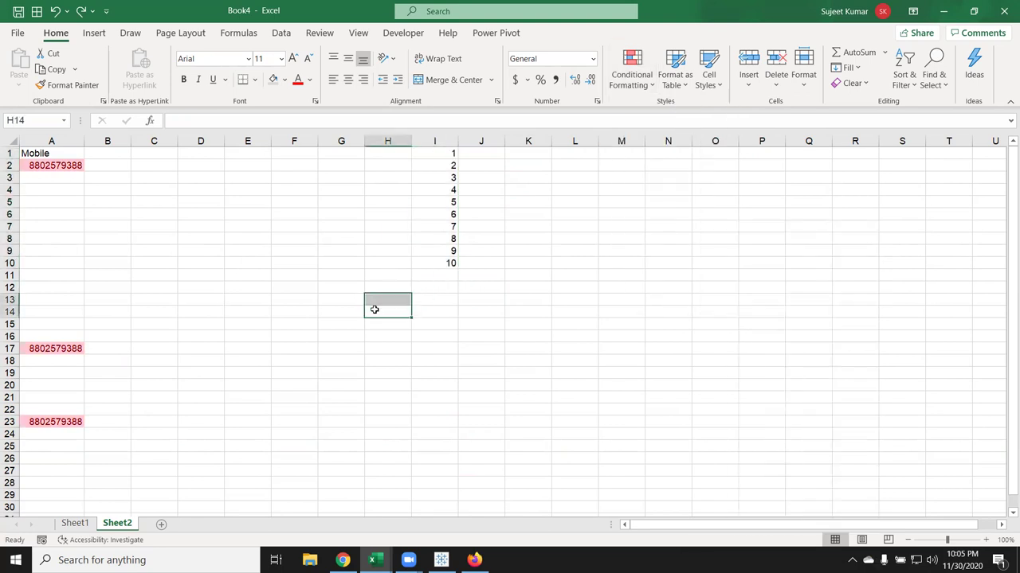
type("Q")
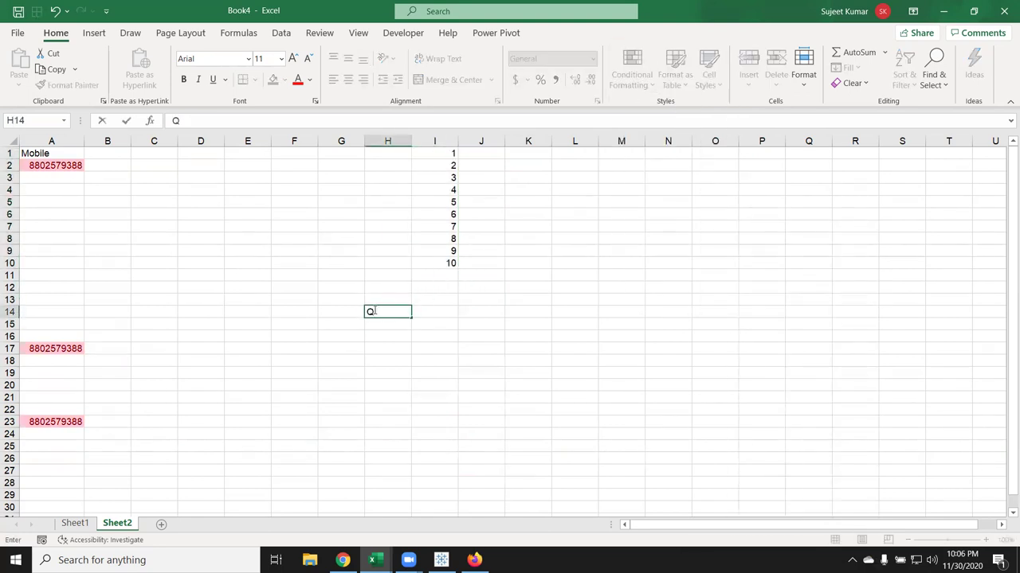
key("Escape")
key("Right")
type("Q2")
key("Return")
key("Left")
type("25")
key("Tab")
type("32")
key("Return")
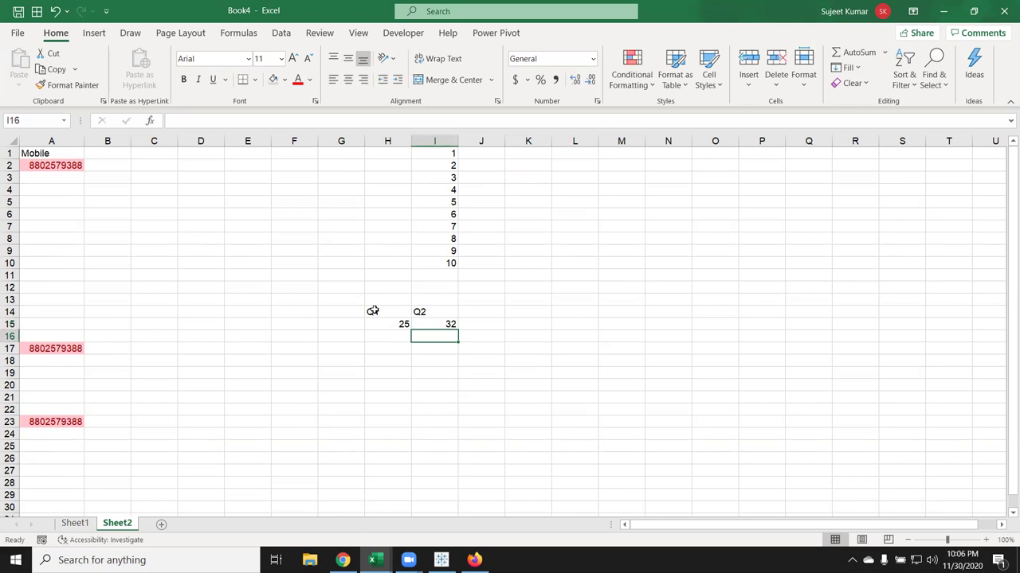
Apply the 3 Arrows icon set to H15:I15
left_click(371, 313)
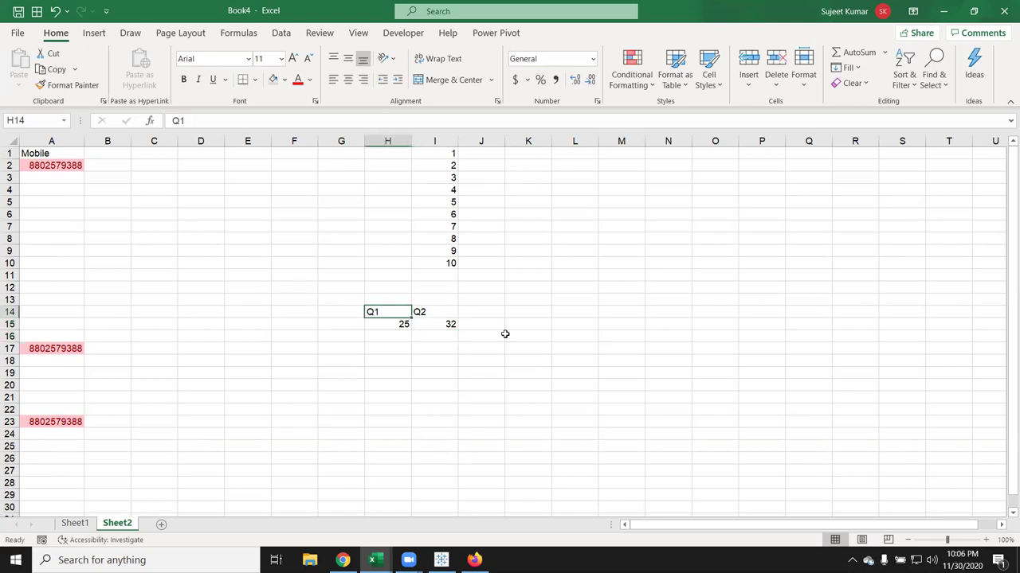
left_click(403, 322)
left_click_drag(403, 322, 417, 321)
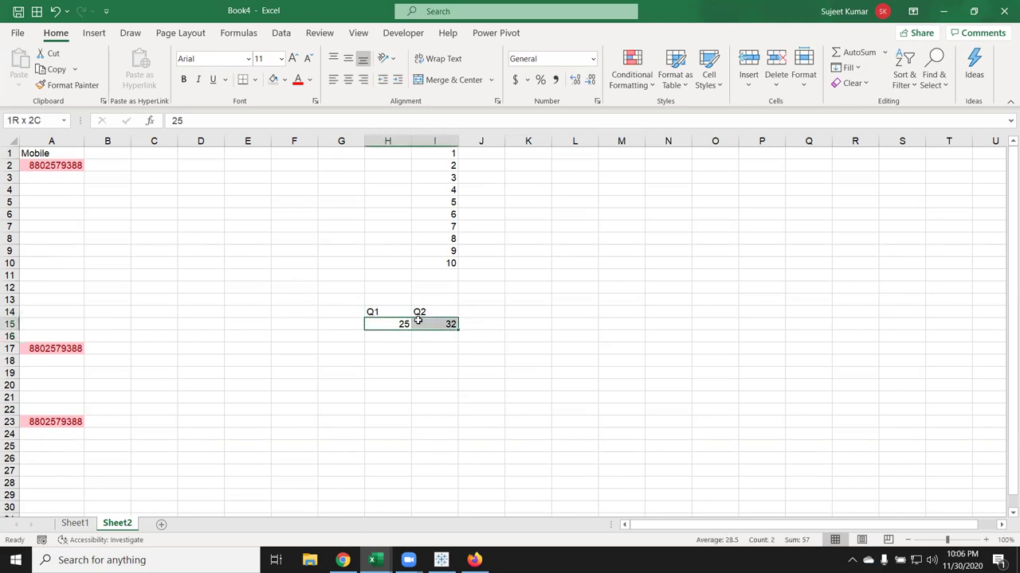
left_click(621, 80)
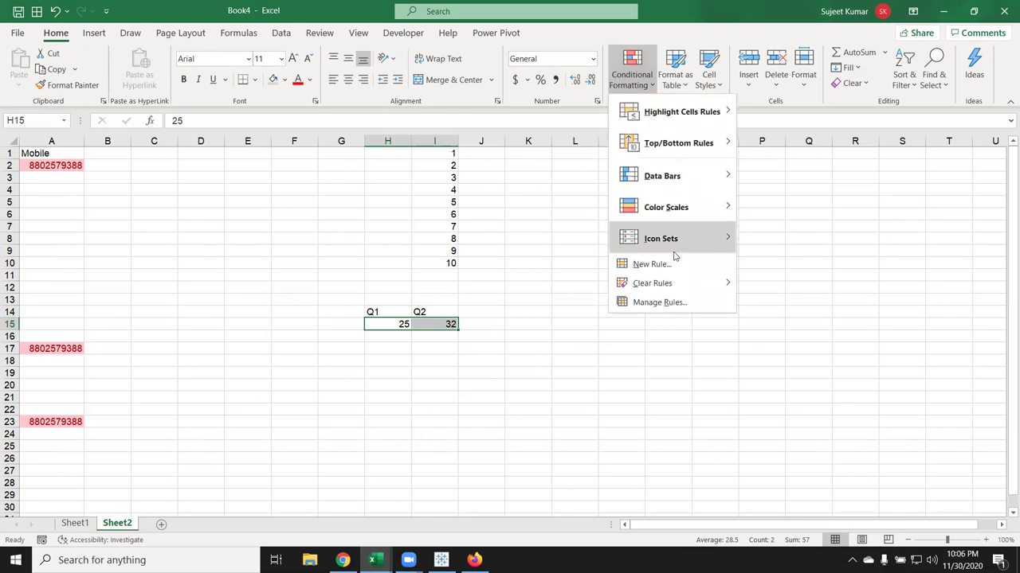
left_click(764, 253)
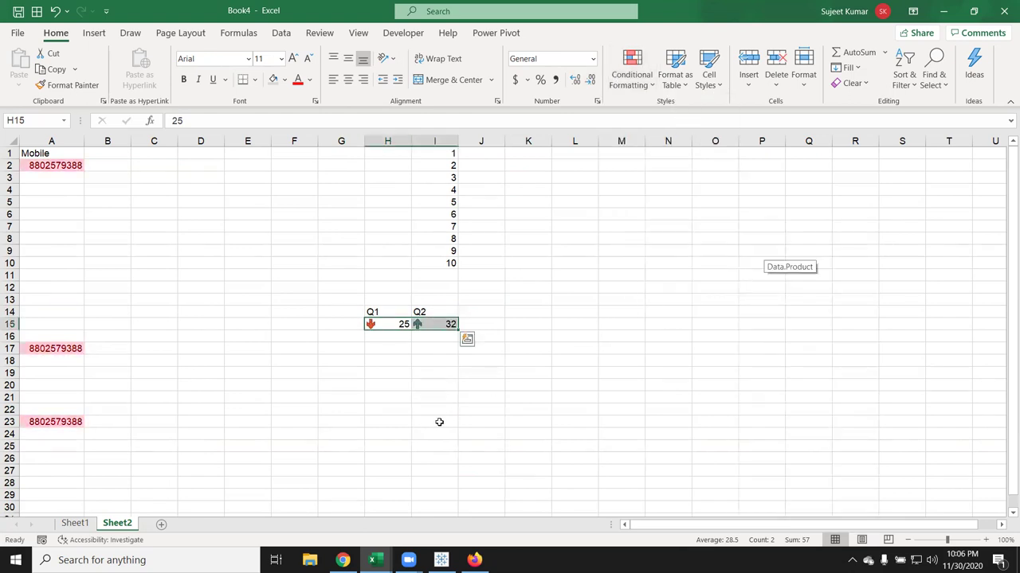
left_click(409, 390)
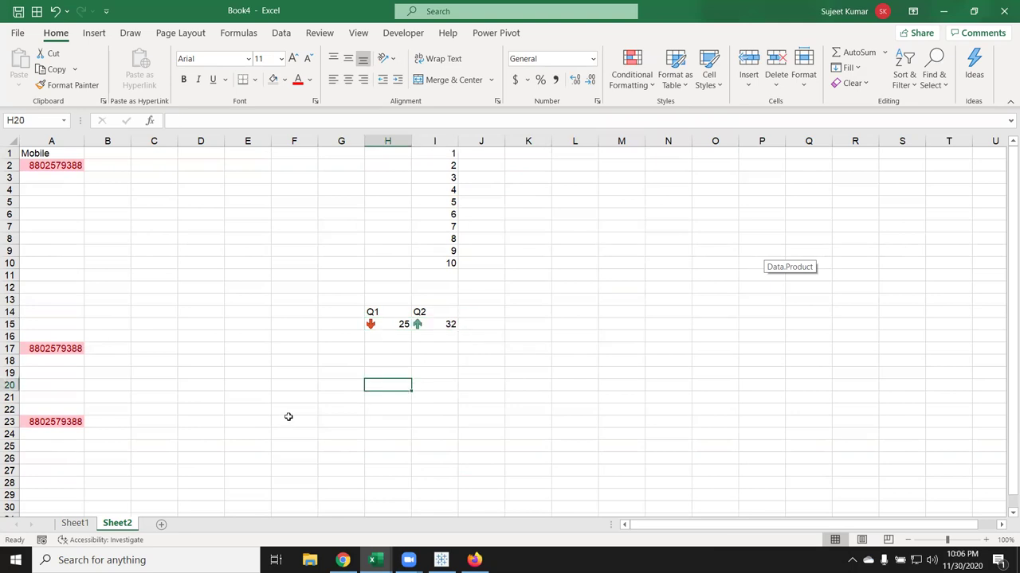
Change I15 to 24 so Q2 shows a down arrow and Q1 an up arrow
left_click(450, 325)
type("24")
key("Return")
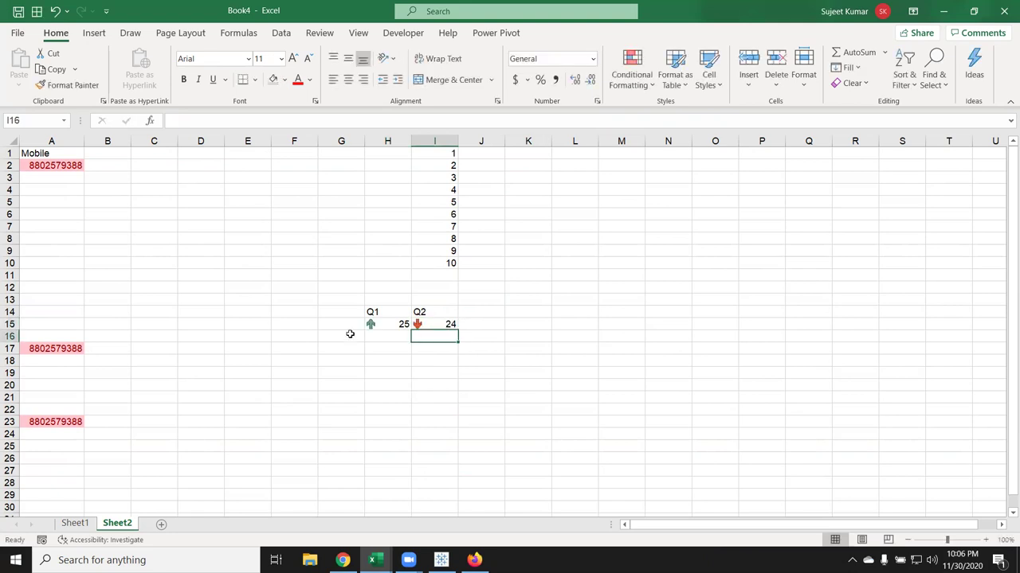
left_click(375, 322)
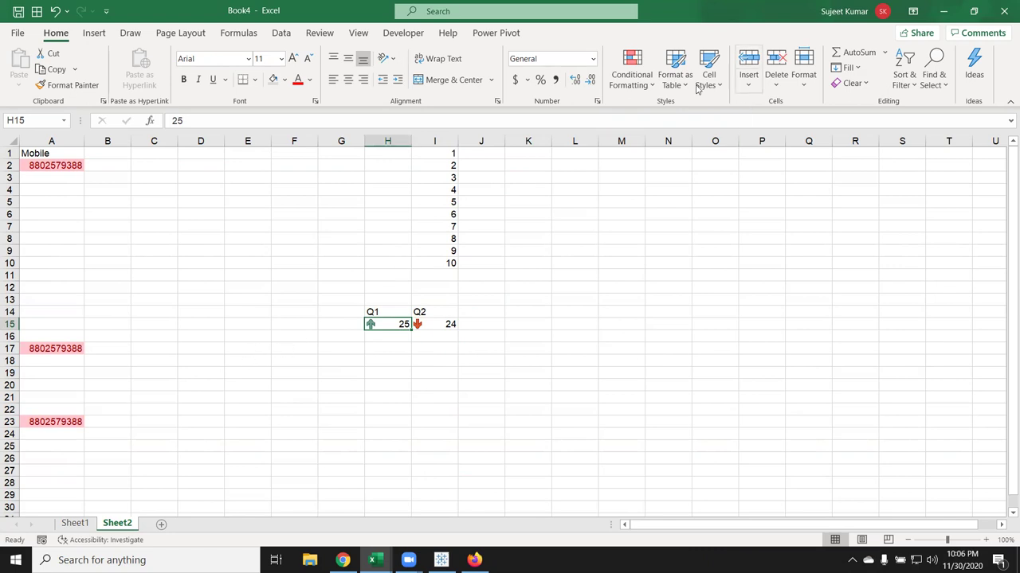
left_click(618, 89)
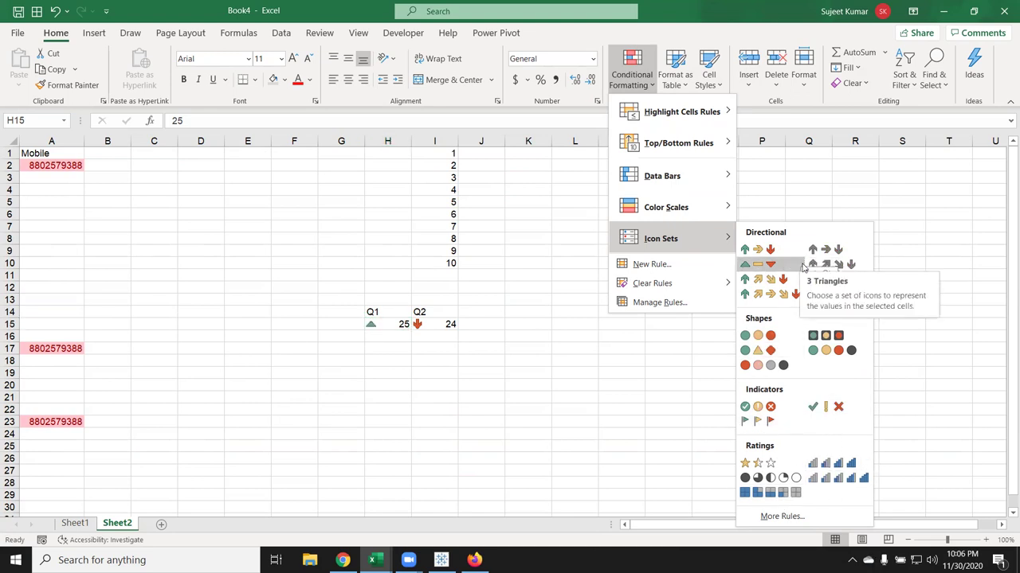
mouse_move(686, 110)
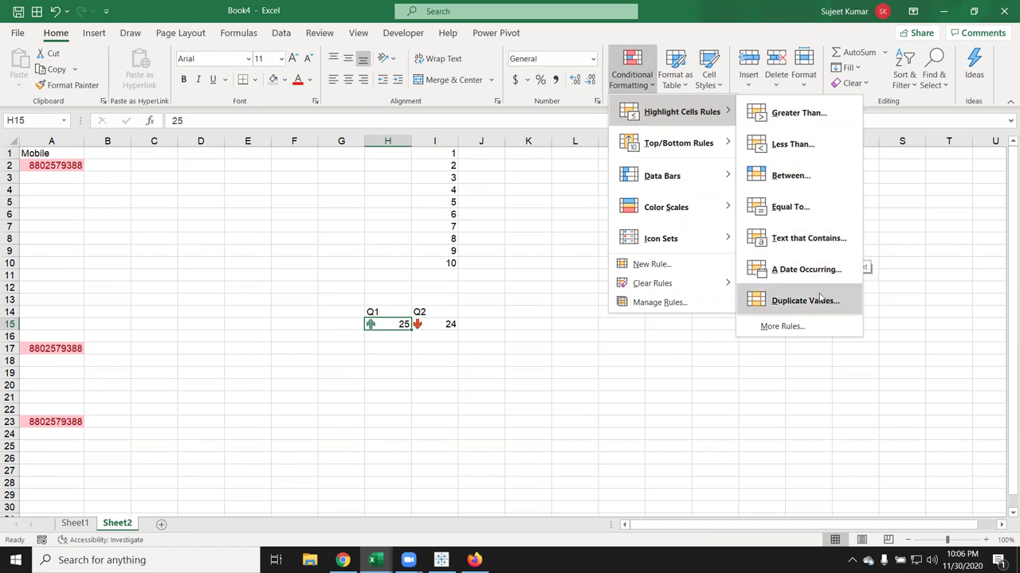
mouse_move(701, 148)
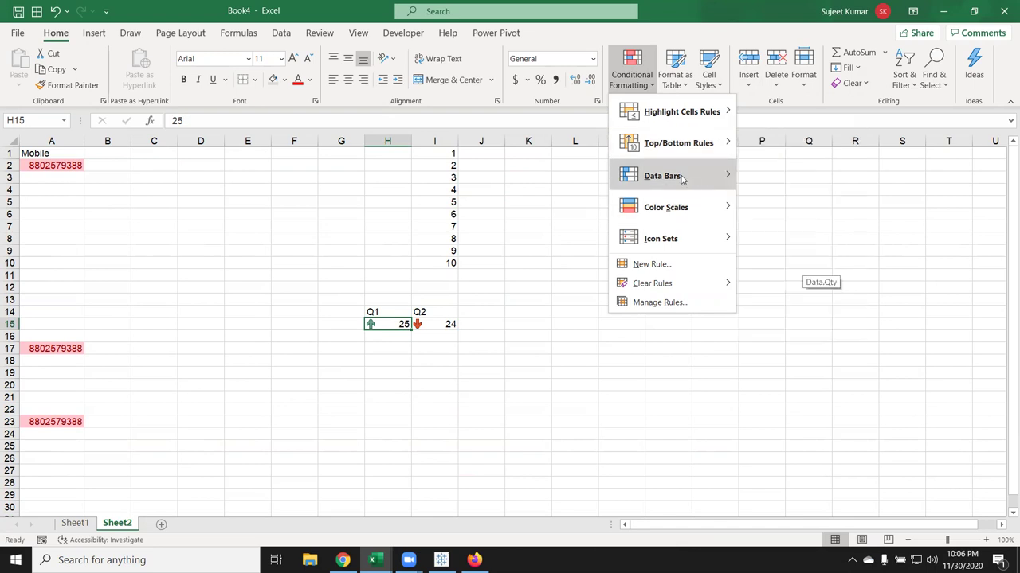
mouse_move(683, 187)
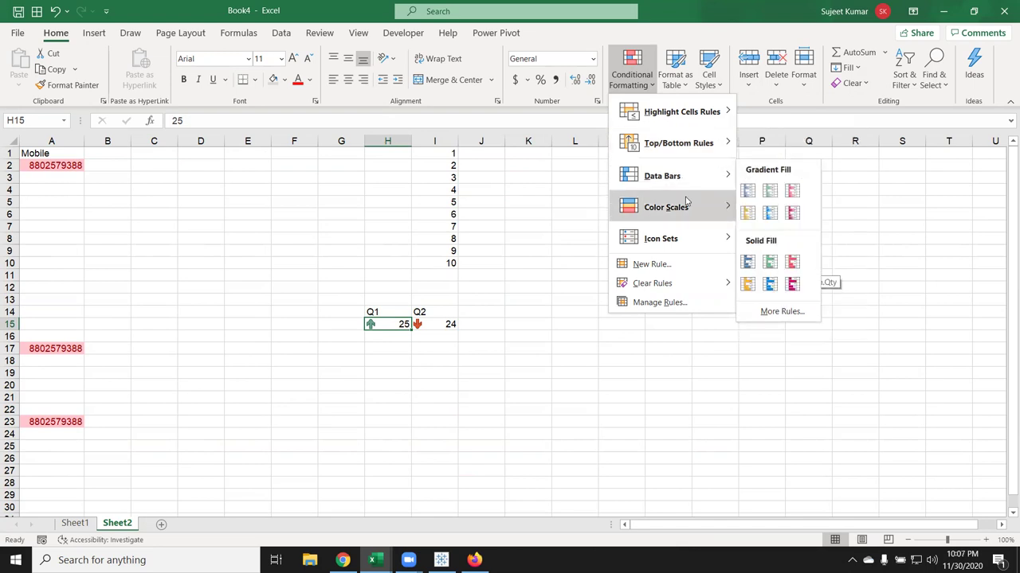
mouse_move(685, 210)
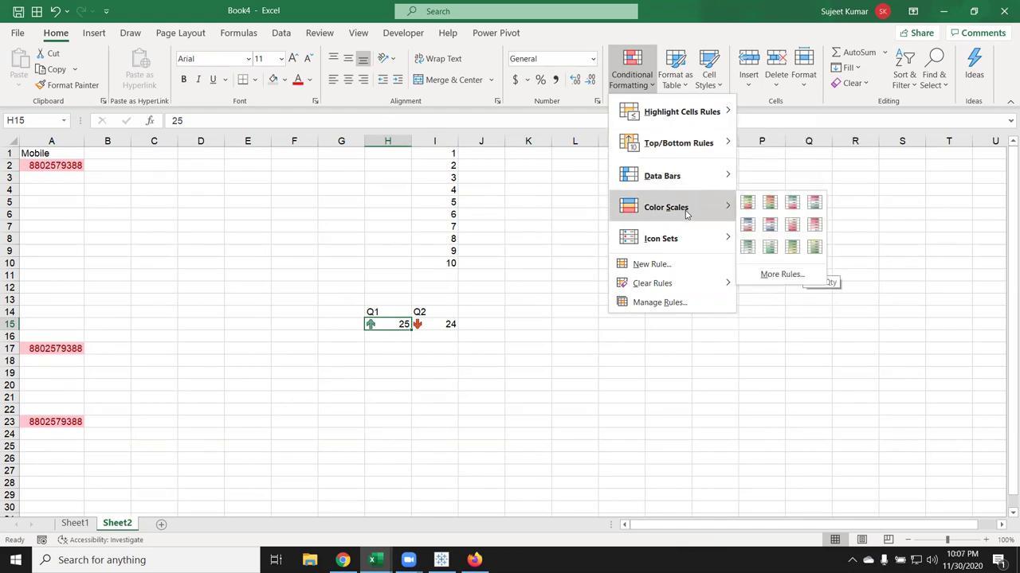
mouse_move(695, 247)
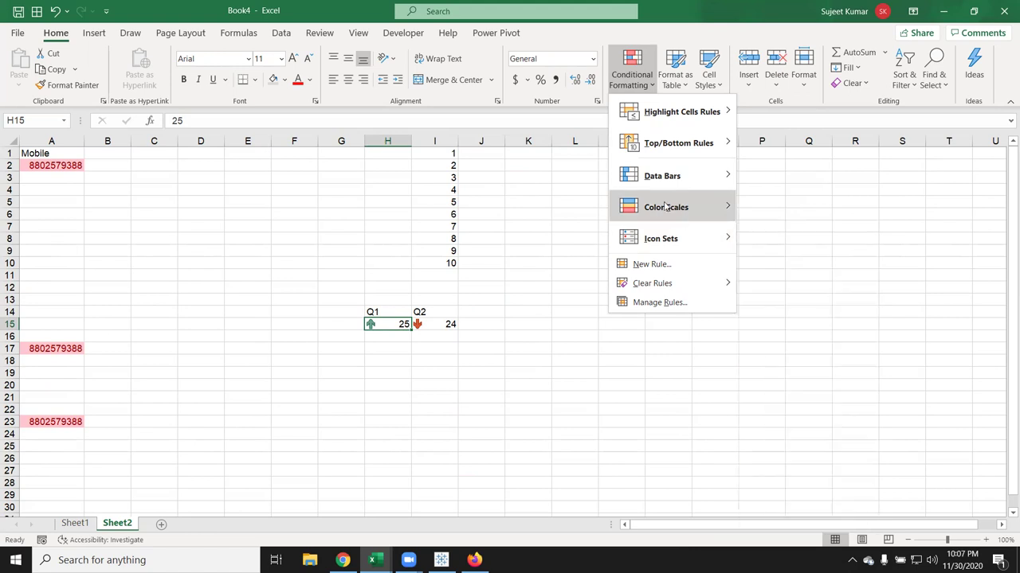
left_click(277, 229)
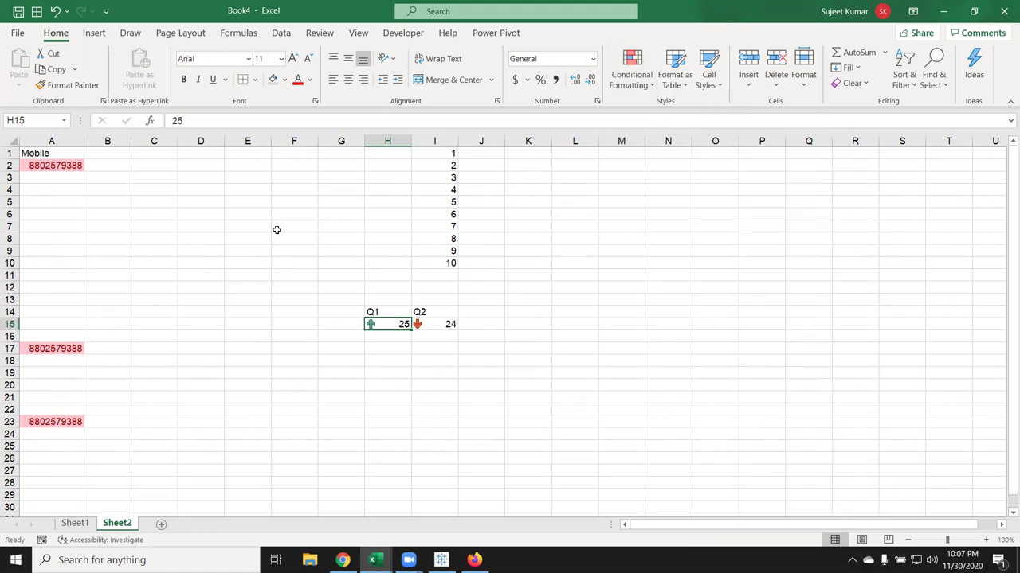
Select the mobile numbers in A2:A23 and bring up the Manage Rules option
left_click(37, 166)
left_click_drag(38, 167, 72, 423)
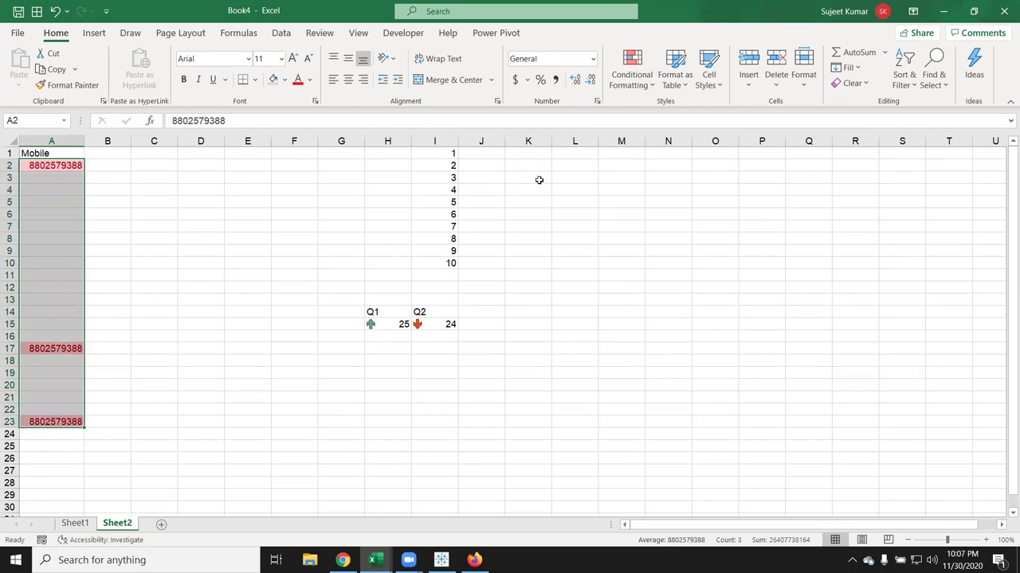
left_click(631, 84)
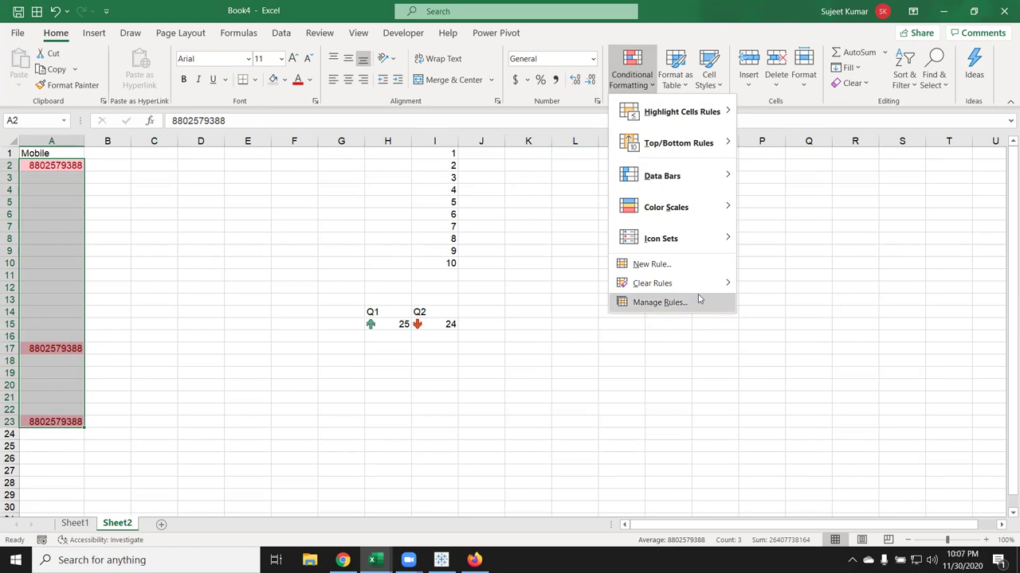
mouse_move(700, 289)
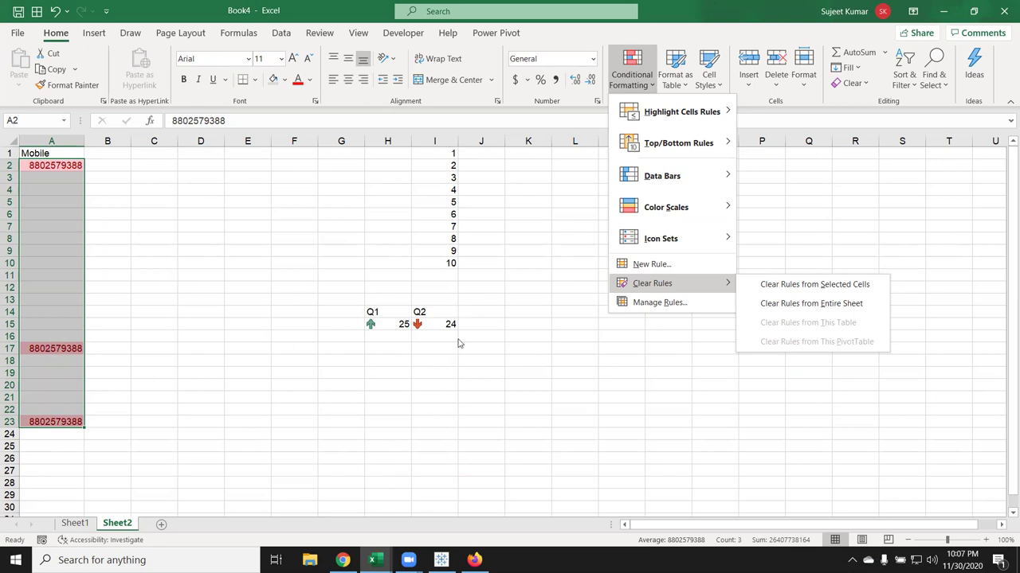
Open the rules manager, list the rules for the selected cells, and pick Duplicate Values
left_click(654, 307)
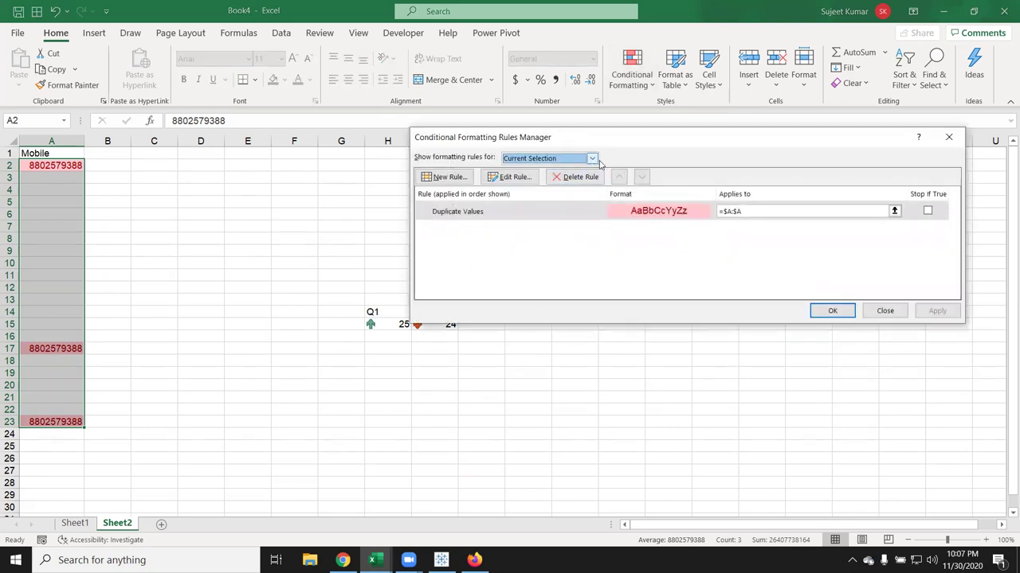
left_click_drag(626, 136, 539, 134)
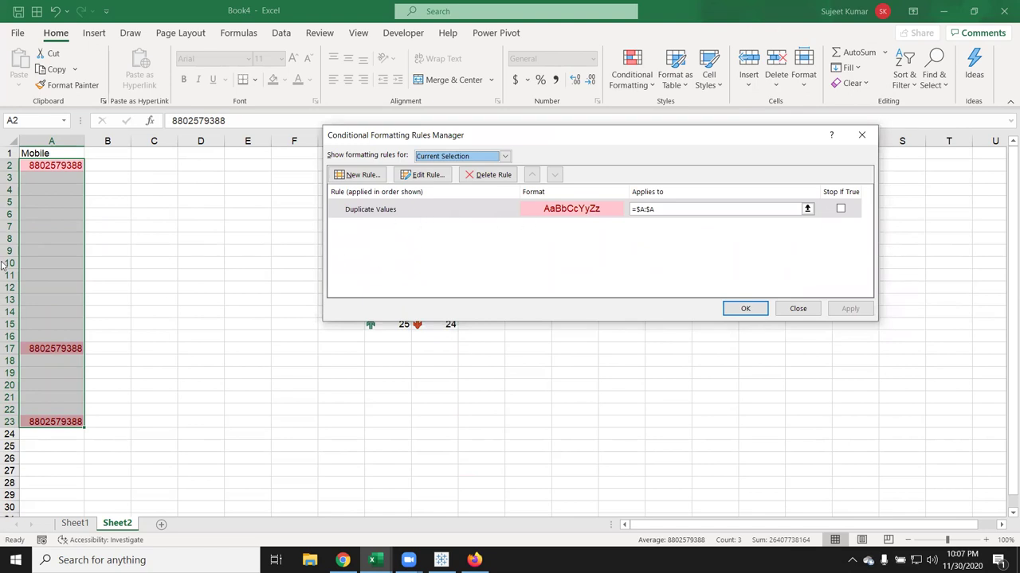
left_click(442, 157)
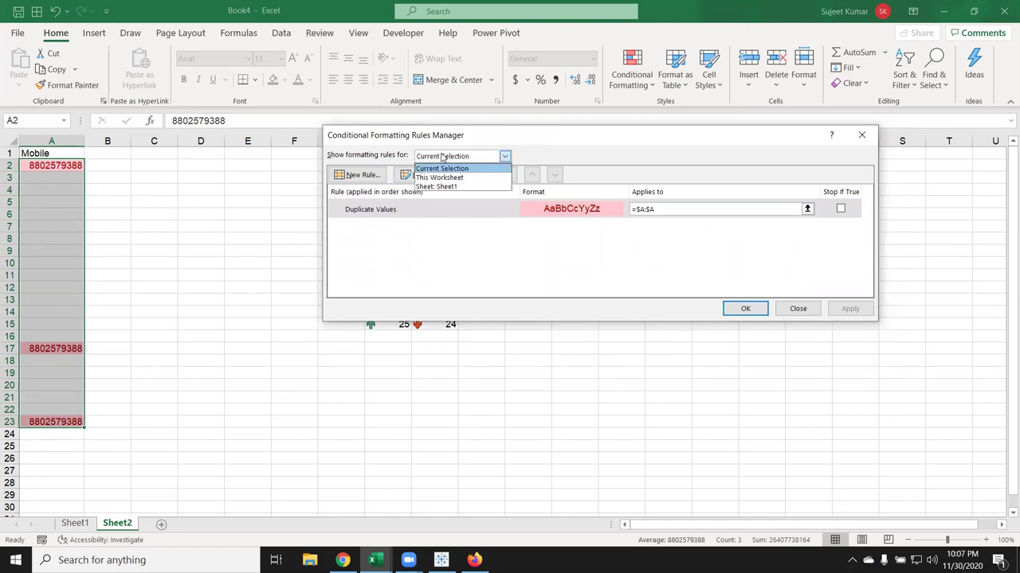
left_click(445, 177)
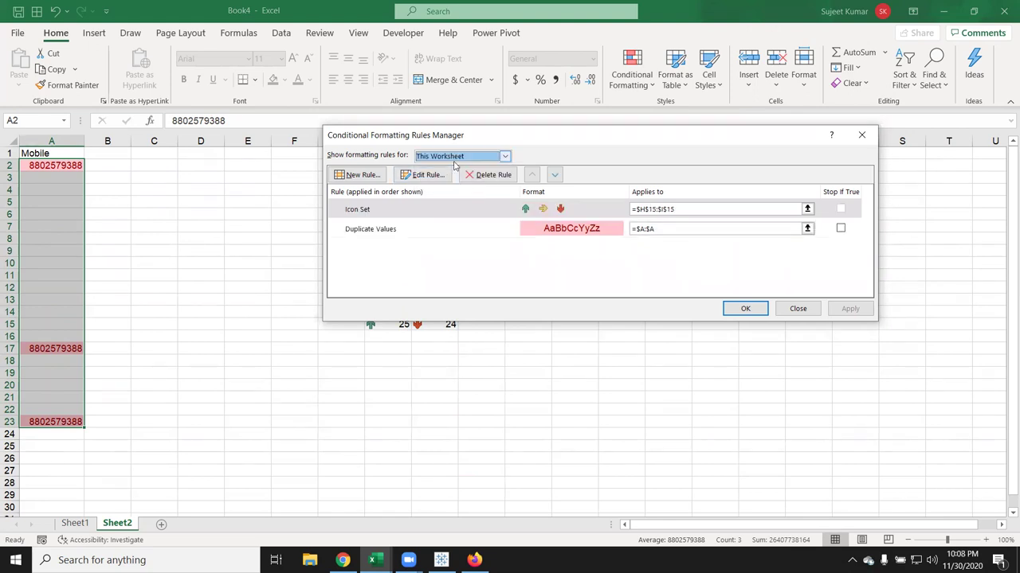
left_click(455, 162)
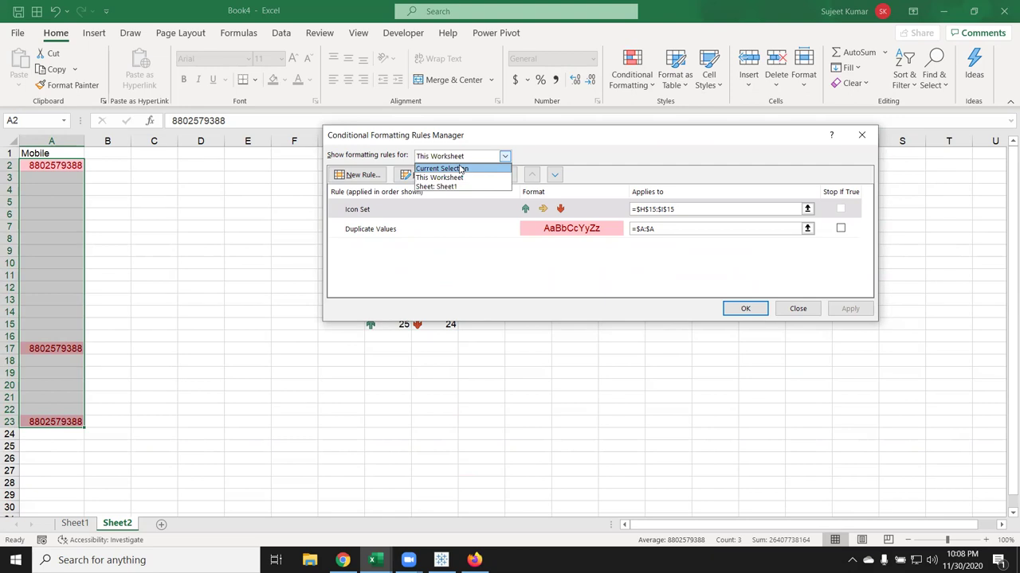
left_click(457, 167)
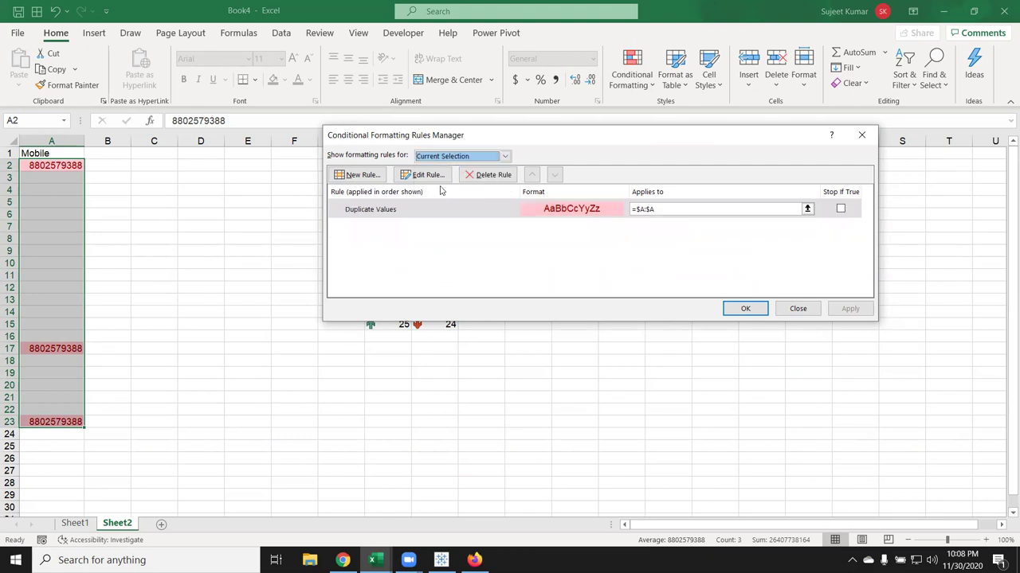
left_click(436, 214)
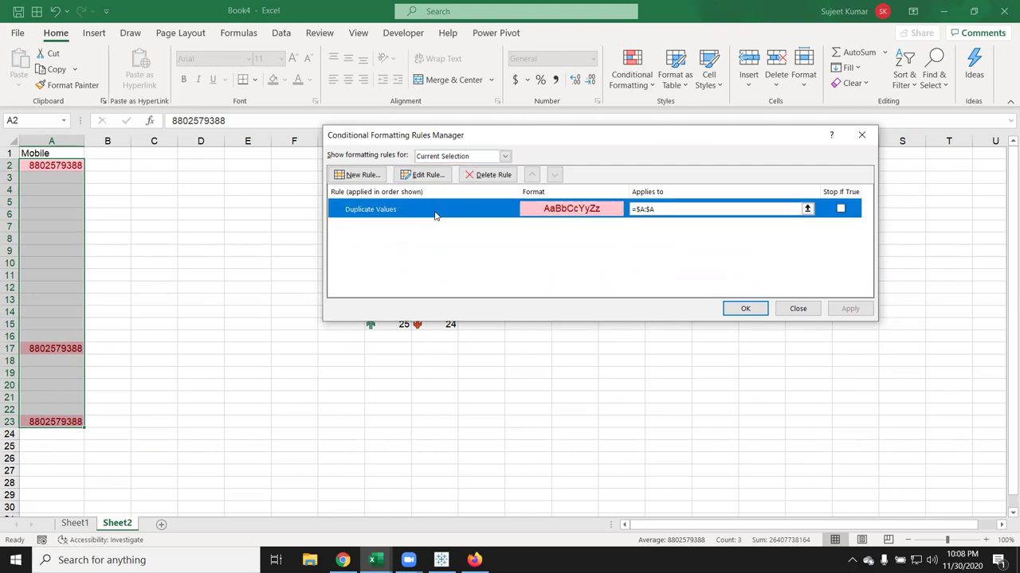
Change the Duplicate Values rule's fill to light green and apply it
double_click(546, 209)
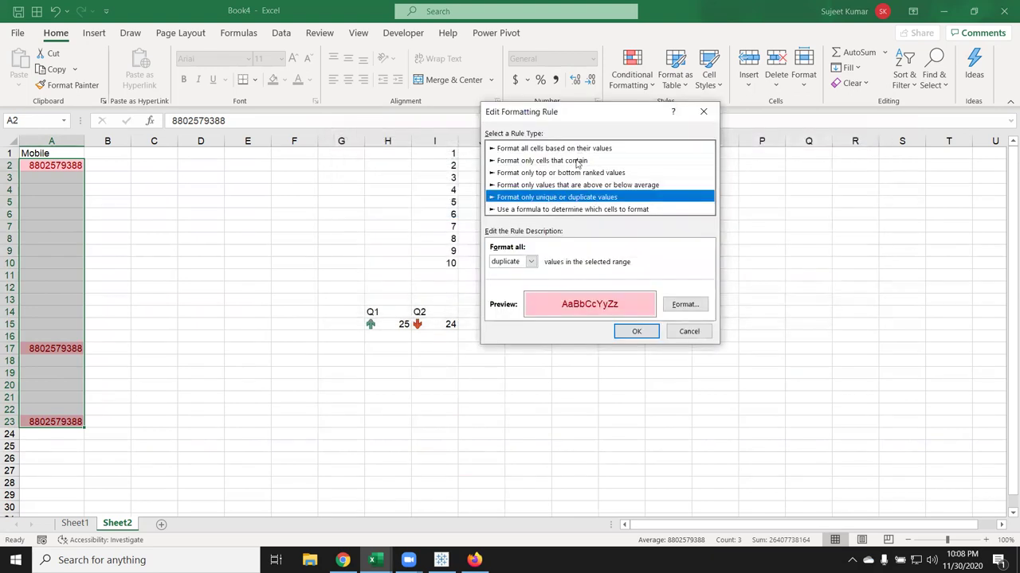
left_click(685, 305)
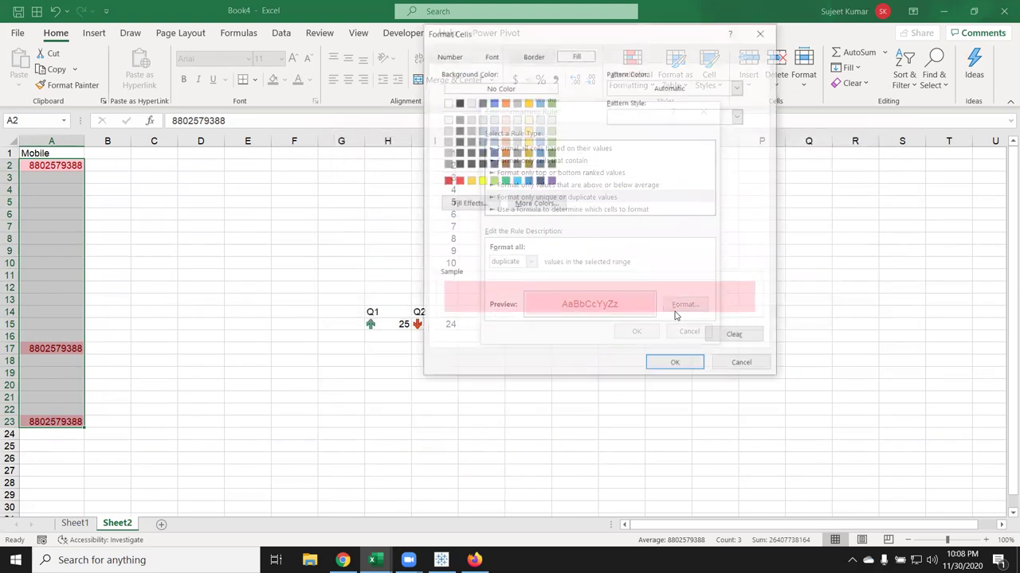
left_click(492, 180)
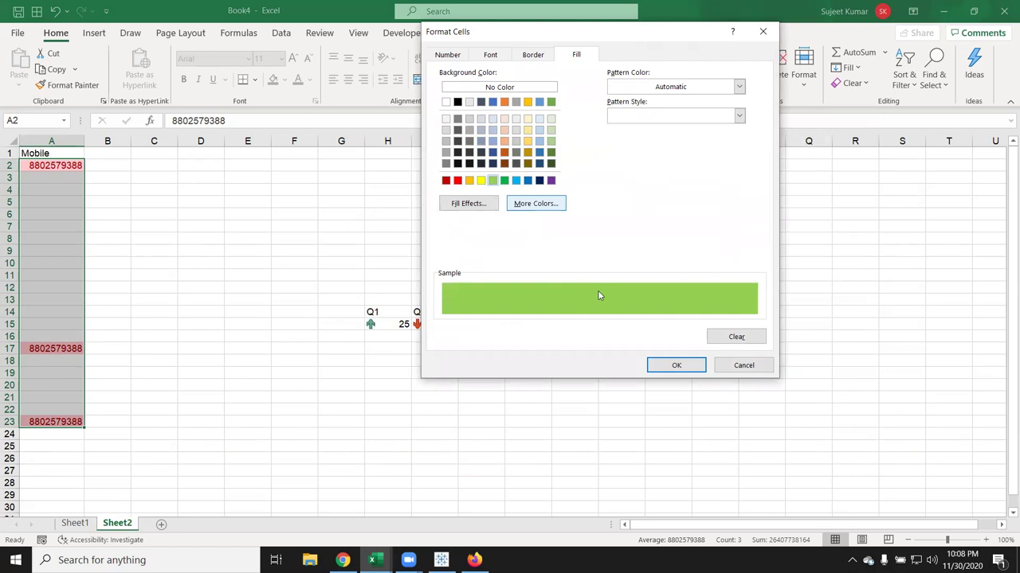
left_click(676, 368)
left_click(647, 332)
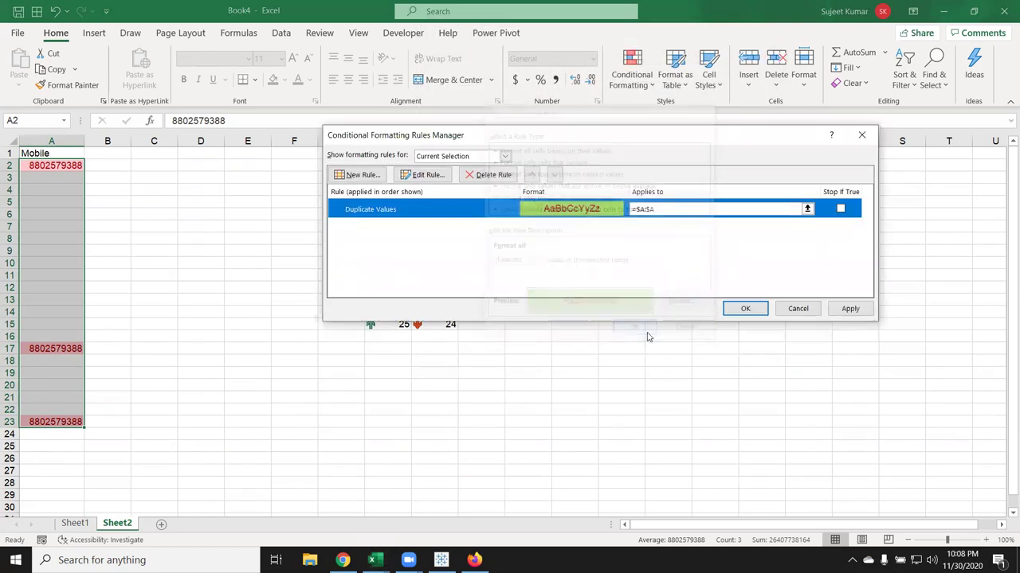
left_click(850, 309)
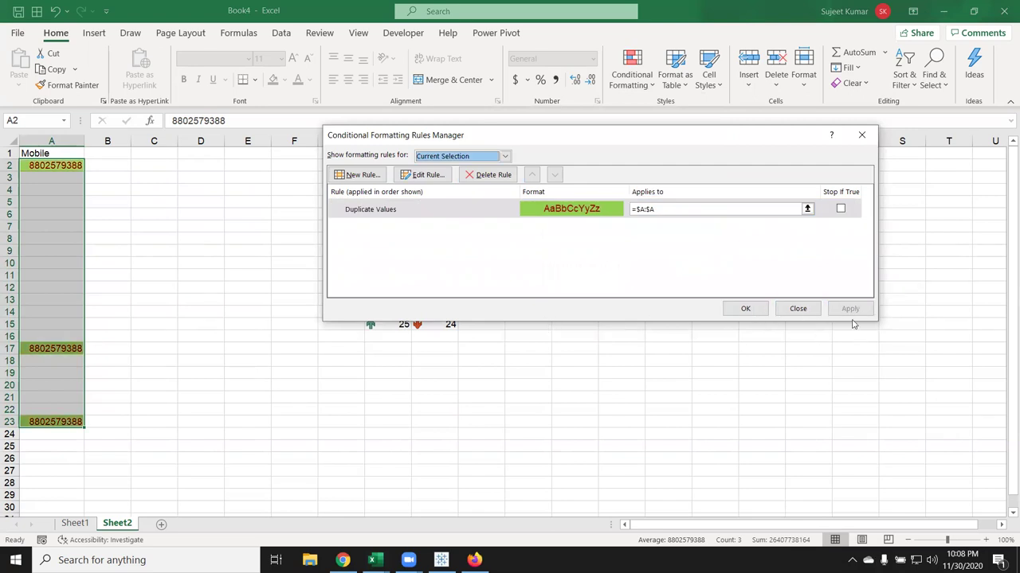
left_click(796, 311)
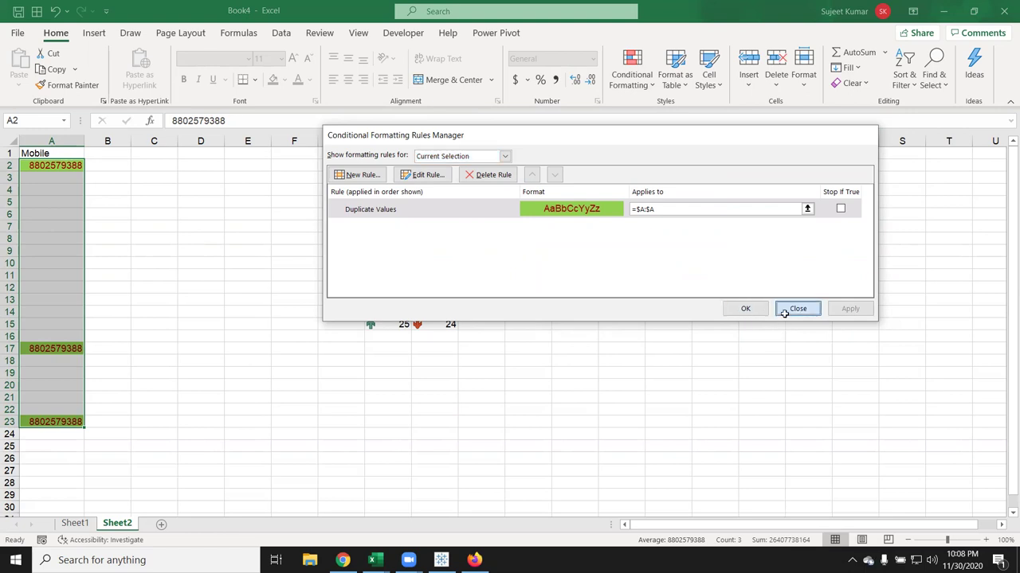
Switch to Sheet1 and clear conditional formatting rules from the entire sheet
left_click(76, 524)
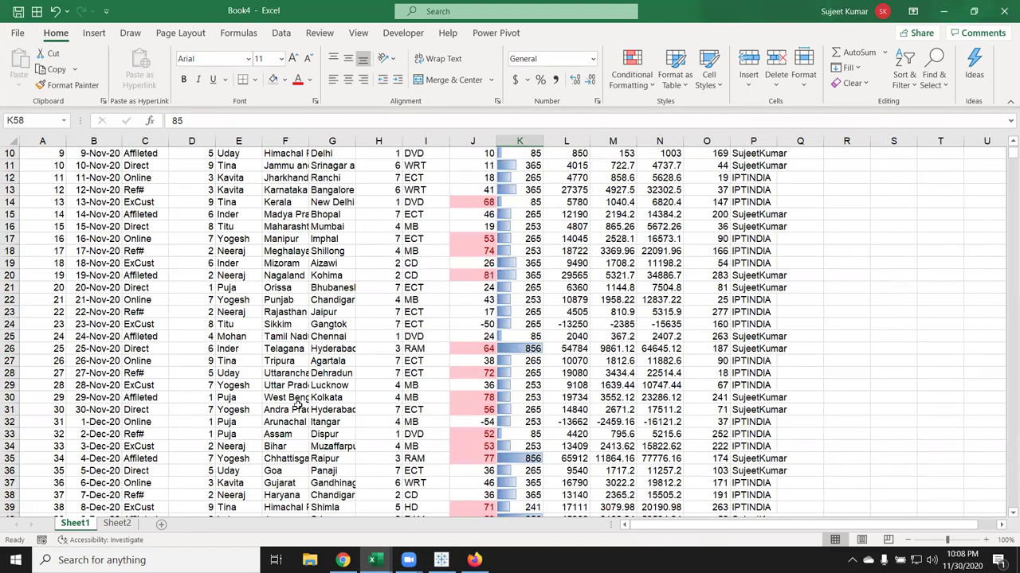
left_click(647, 83)
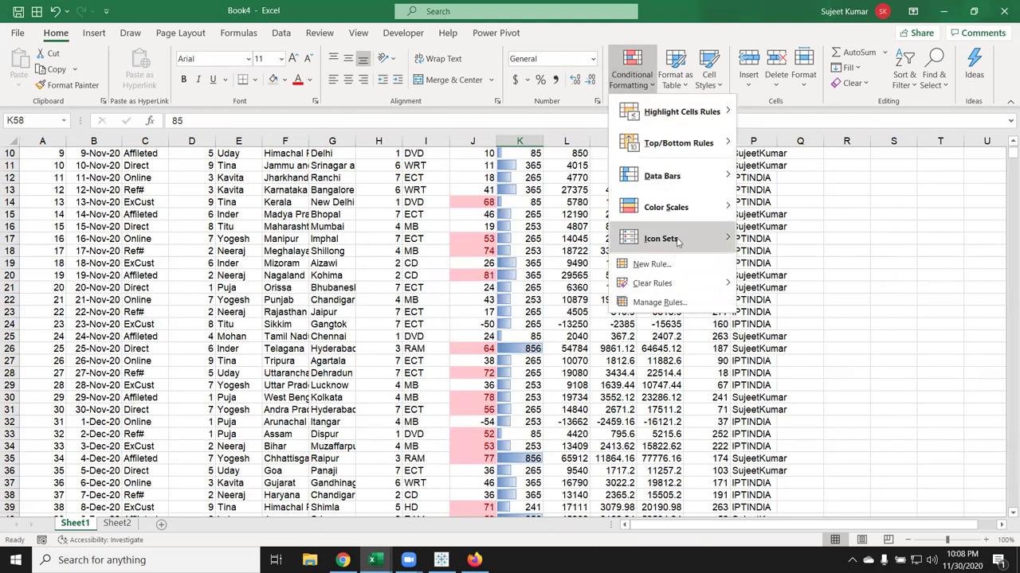
mouse_move(678, 240)
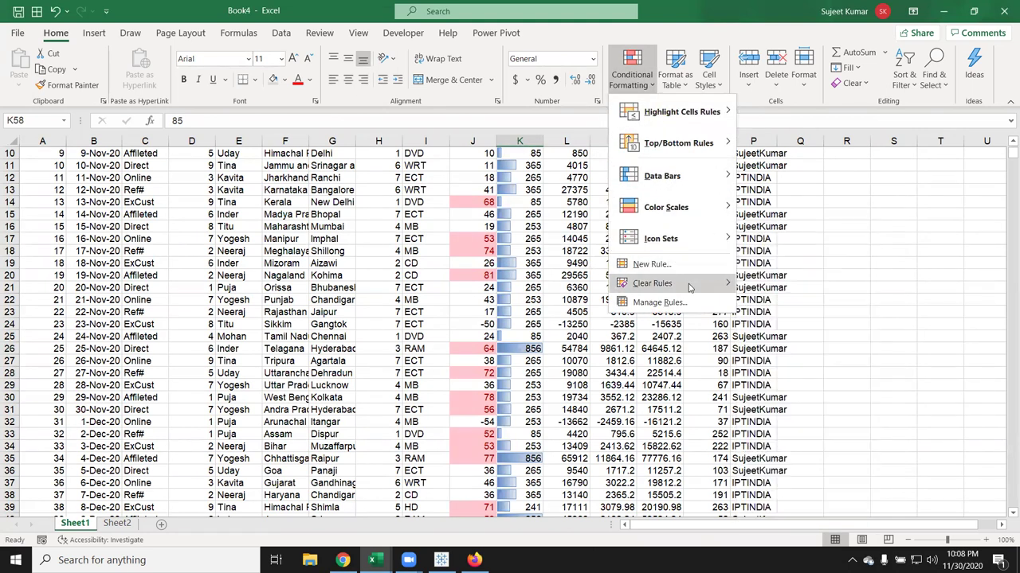
mouse_move(690, 285)
left_click(763, 309)
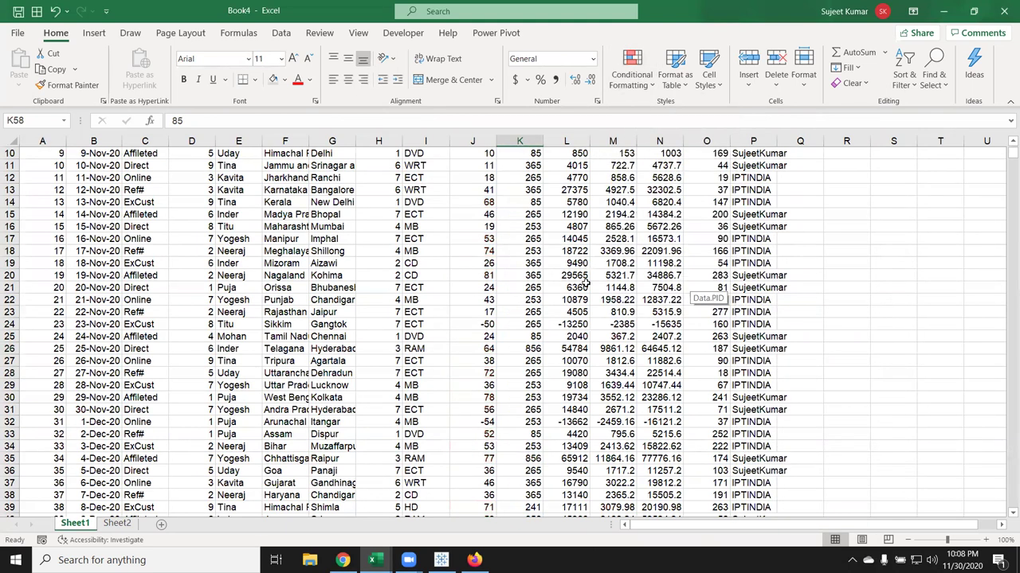
left_click(447, 277)
scroll(430, 276, "up", 3)
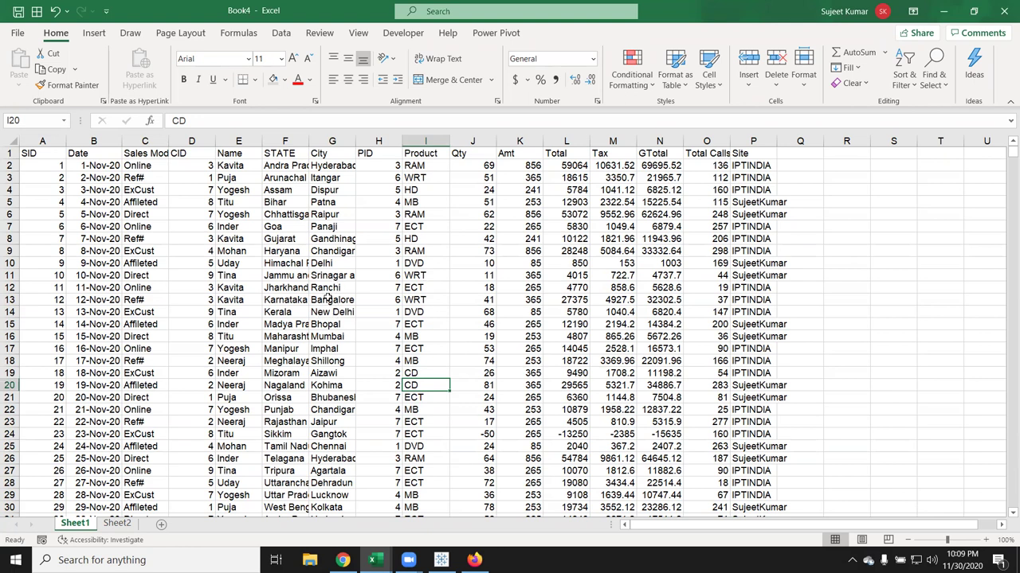
Check several Qty values (24, 22, 10, 11) in column J, then select the whole column J
left_click(471, 395)
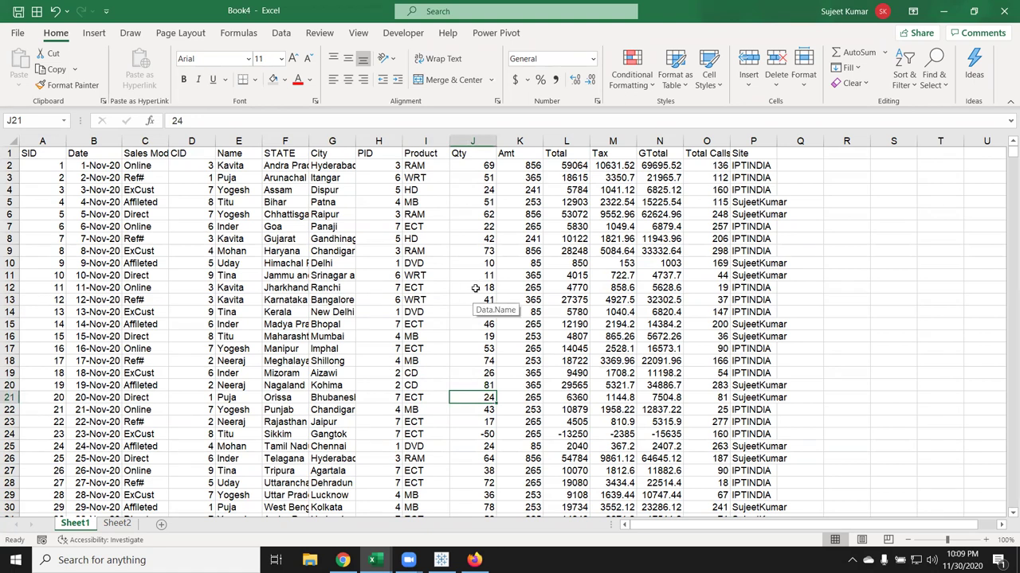
left_click(481, 240)
left_click(470, 227)
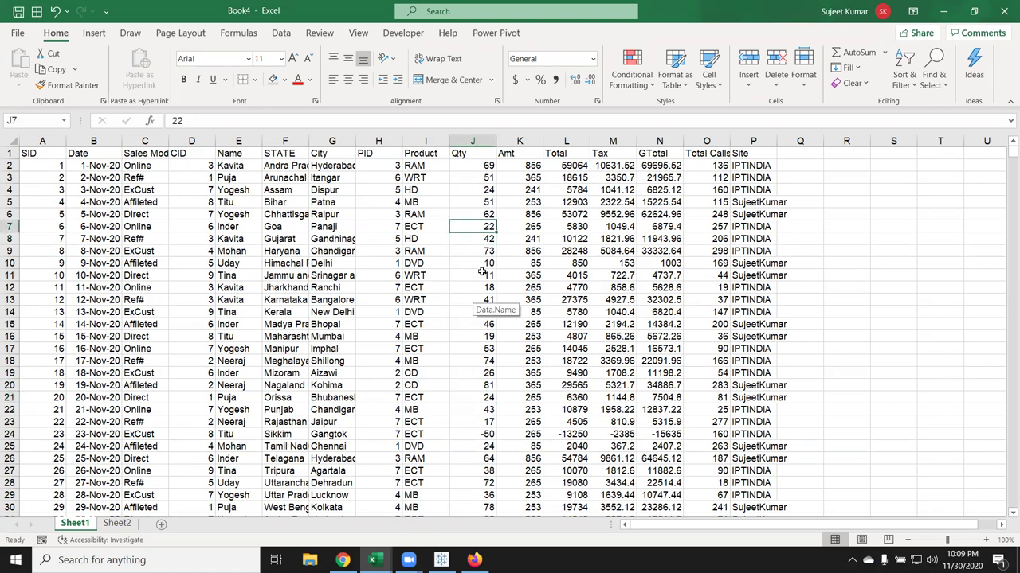
left_click(477, 263)
left_click(470, 276)
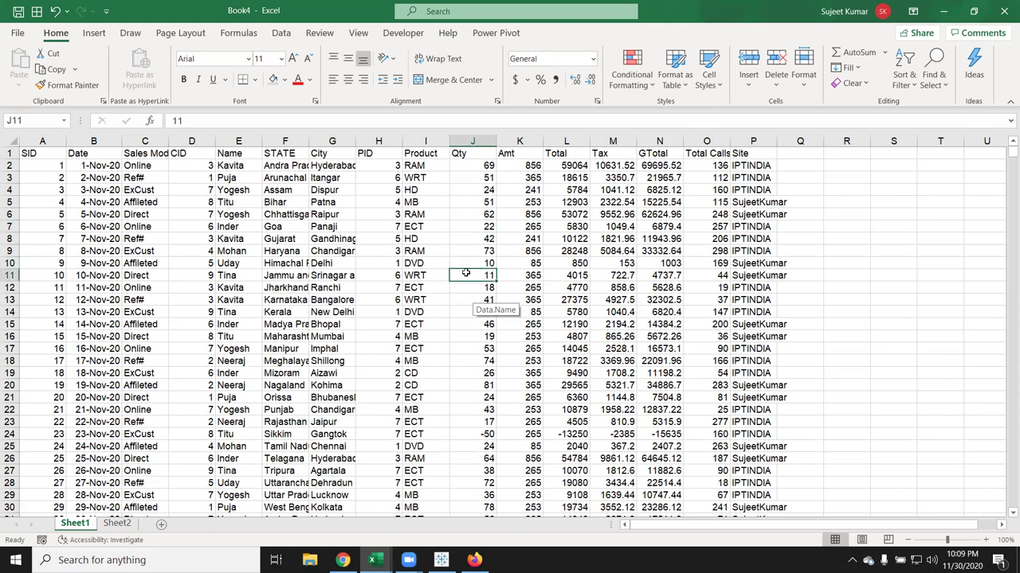
left_click(481, 134)
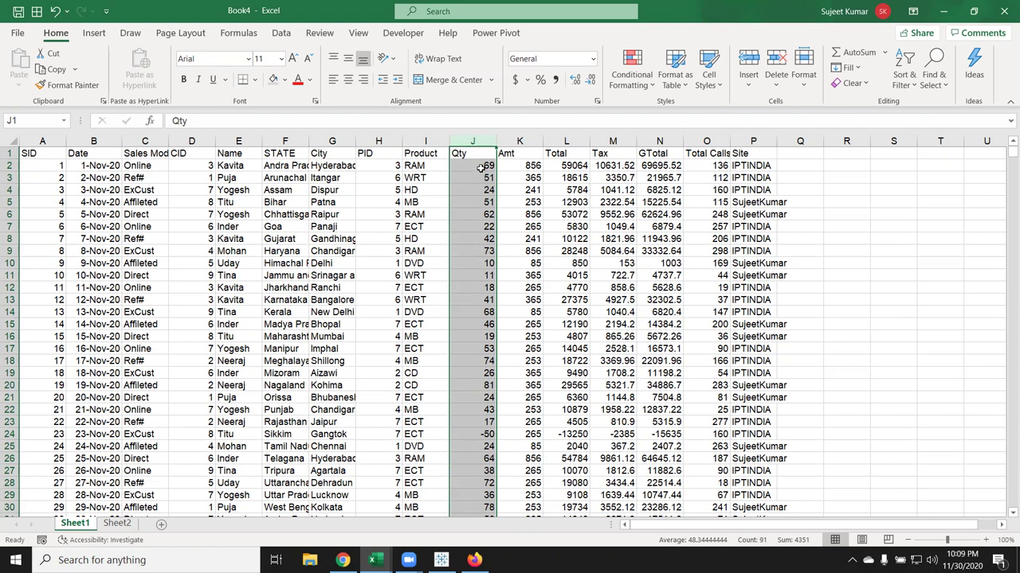
Add an Equal To 22 rule with light red fill and dark red text
left_click(630, 74)
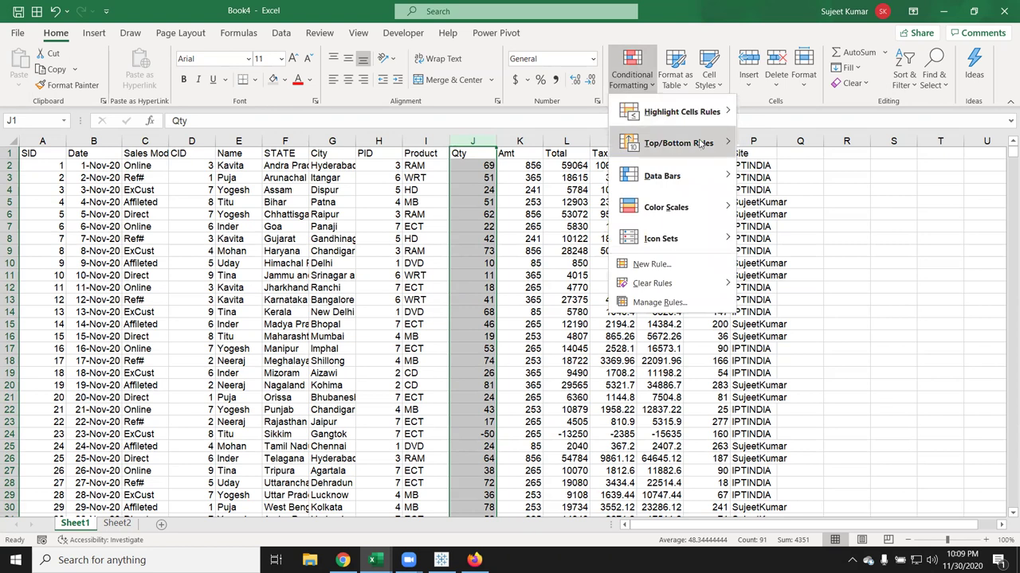
mouse_move(692, 117)
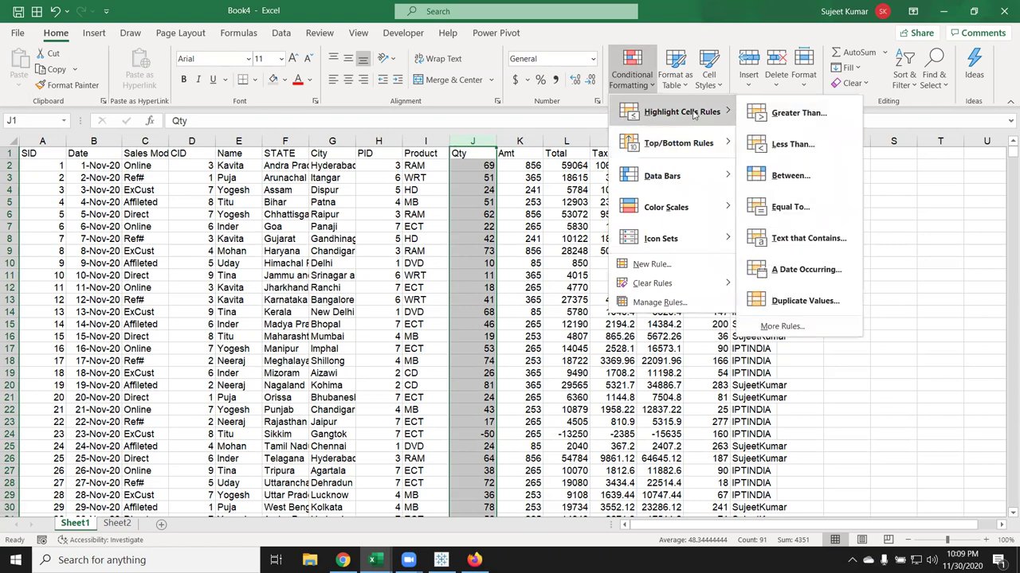
left_click(783, 220)
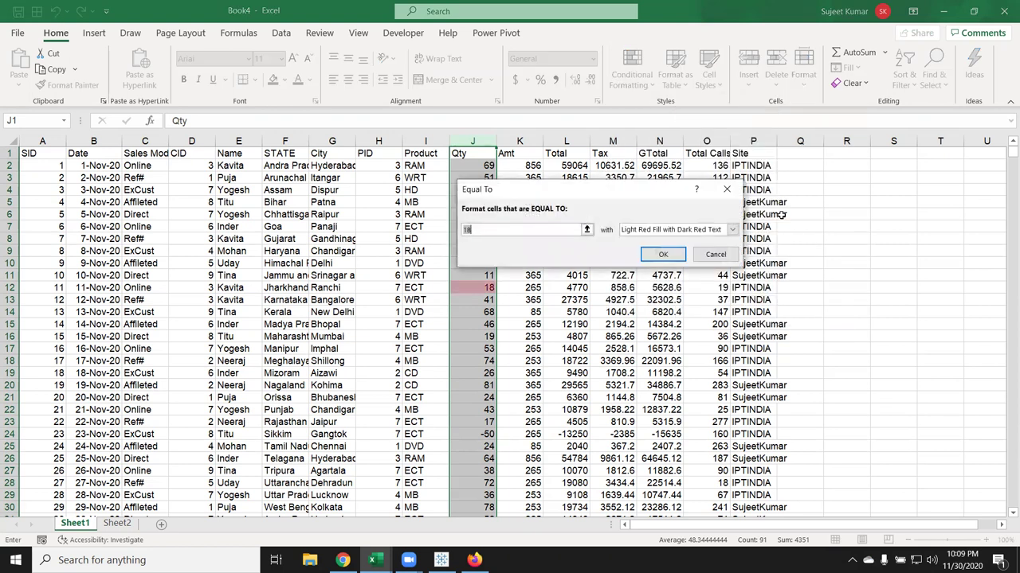
type("22")
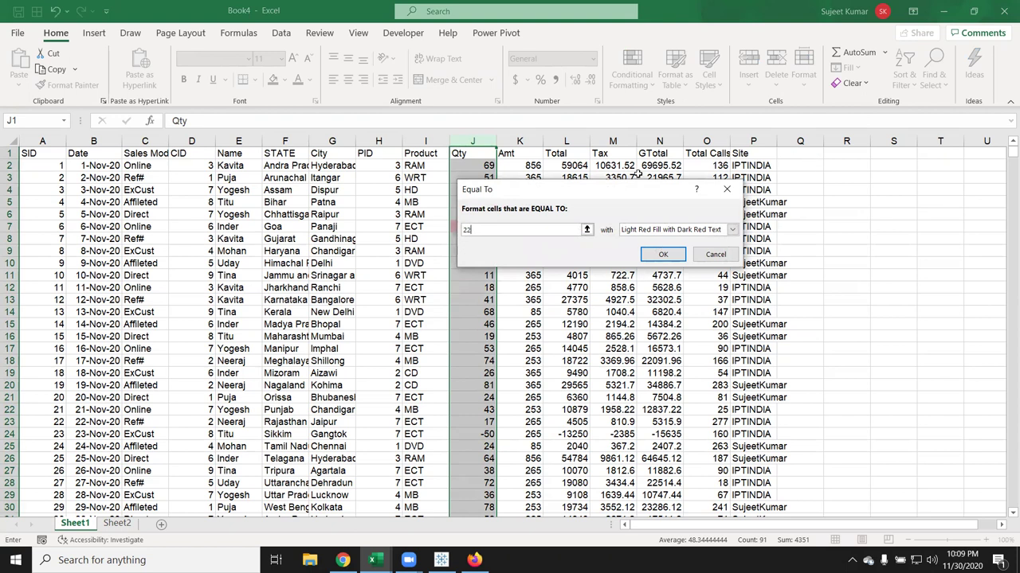
left_click_drag(621, 190, 817, 153)
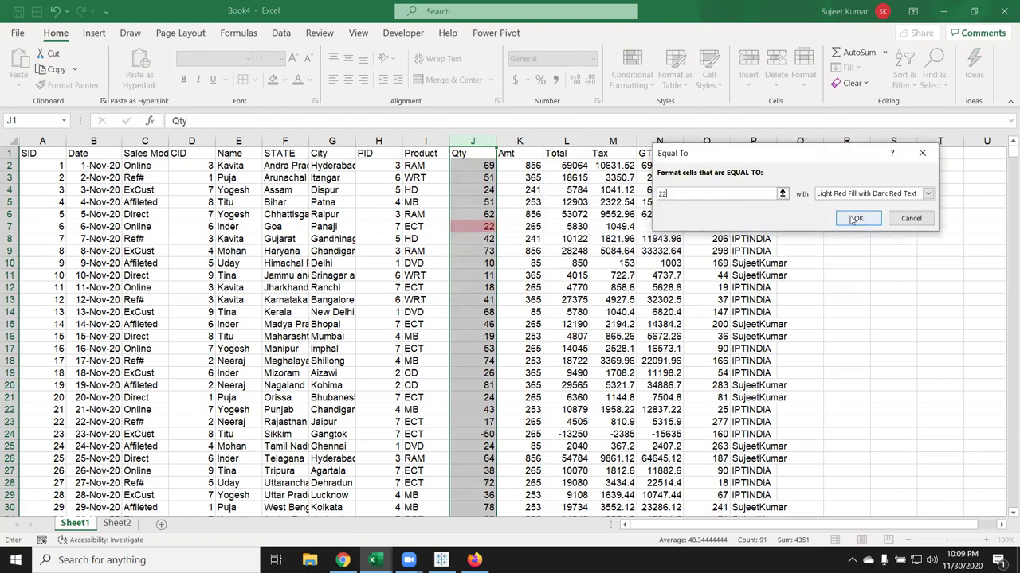
left_click(854, 220)
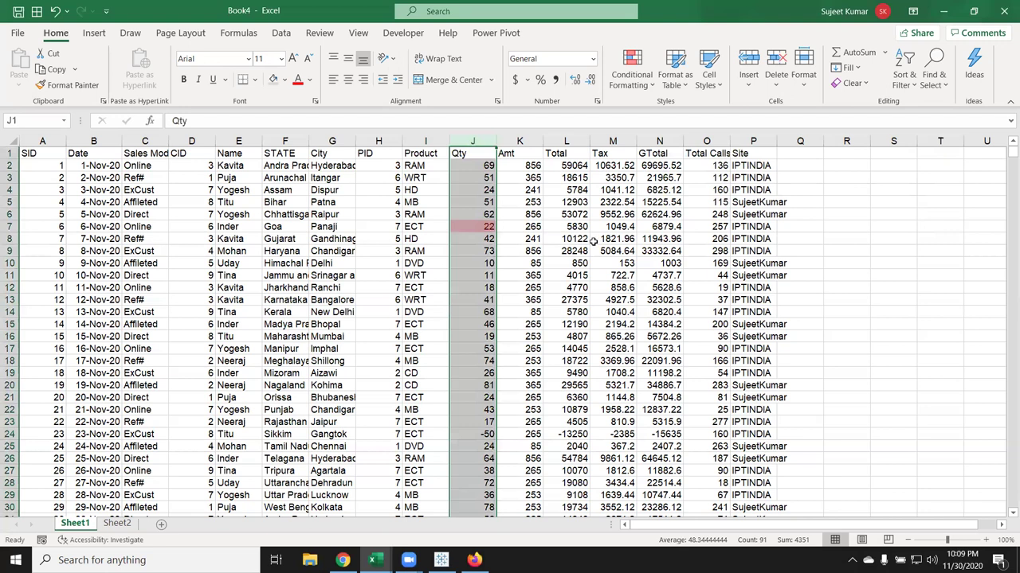
Add two more Equal To rules, for 18 and 74, with the same light red highlight
left_click(622, 86)
mouse_move(649, 110)
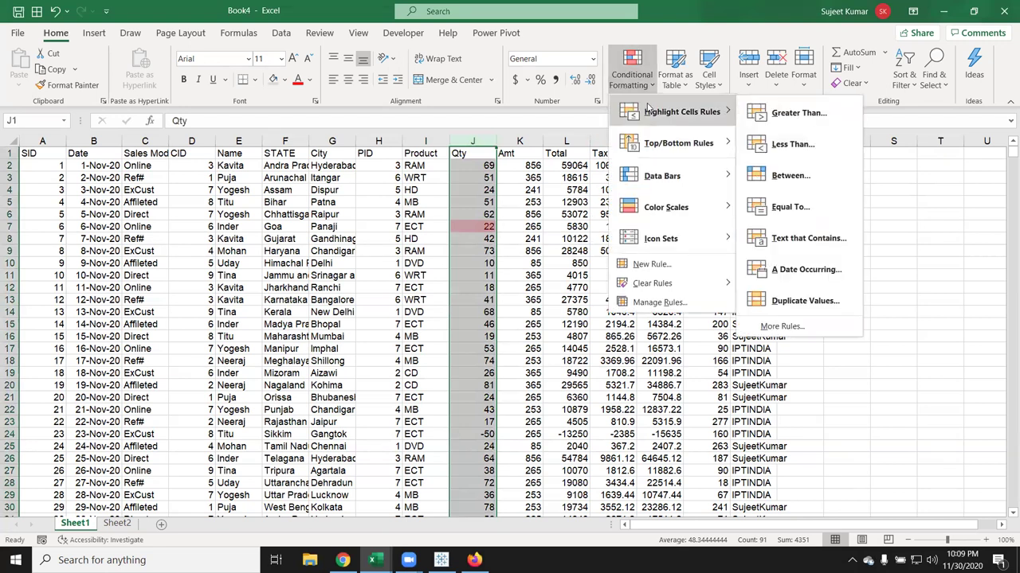
left_click(799, 209)
type("18")
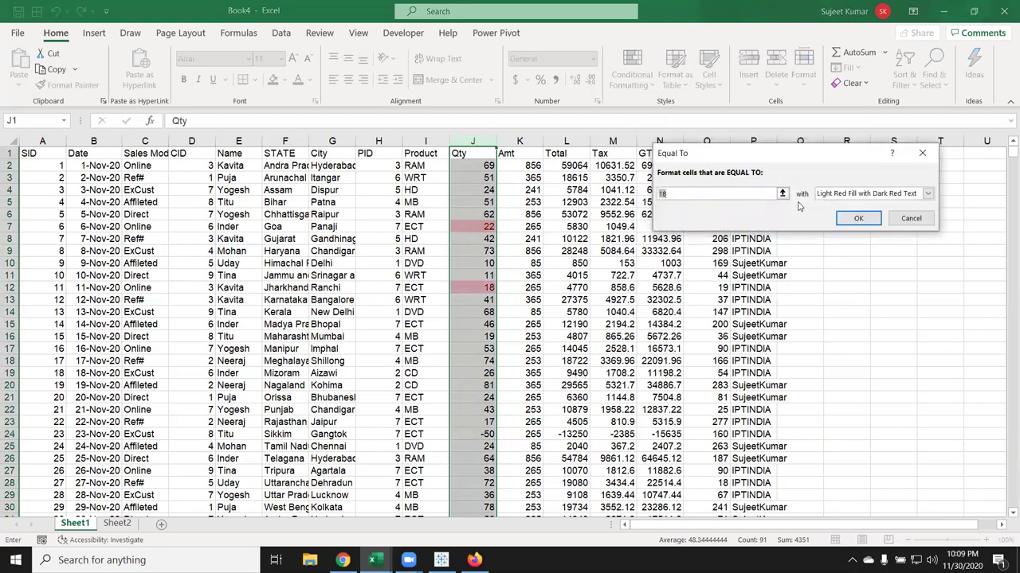
left_click(854, 219)
left_click(631, 76)
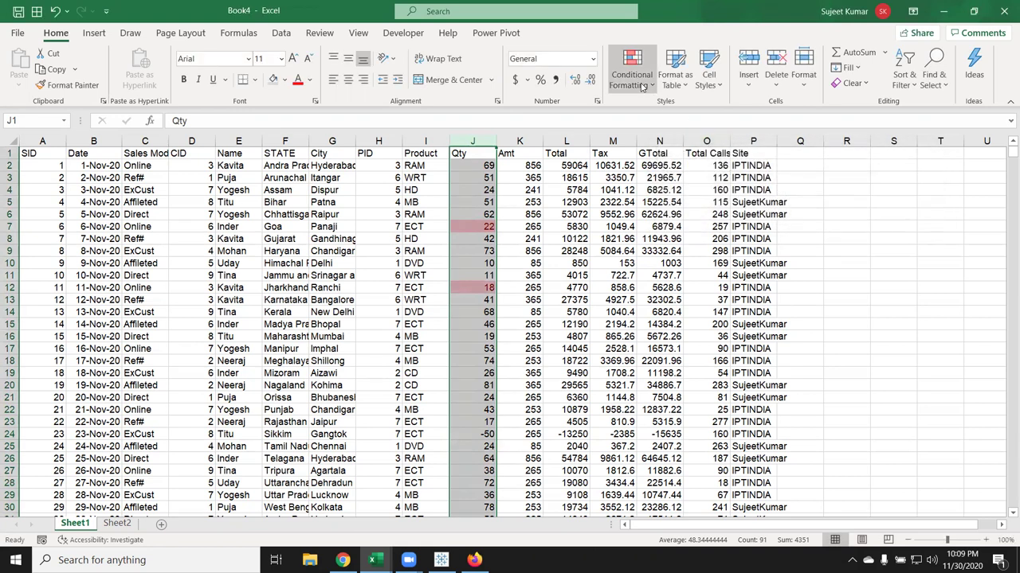
mouse_move(678, 109)
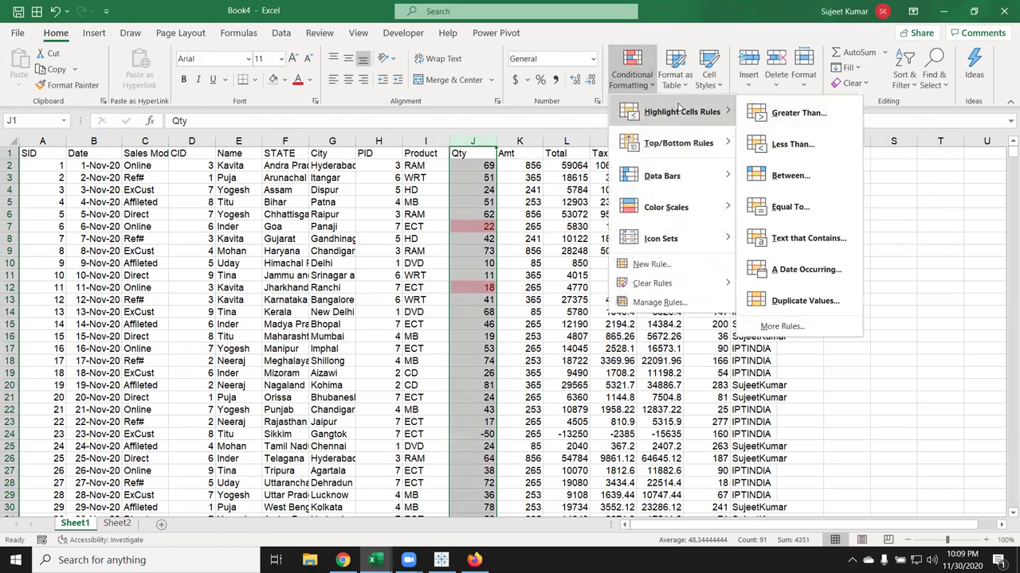
left_click(792, 209)
type("74")
left_click(846, 220)
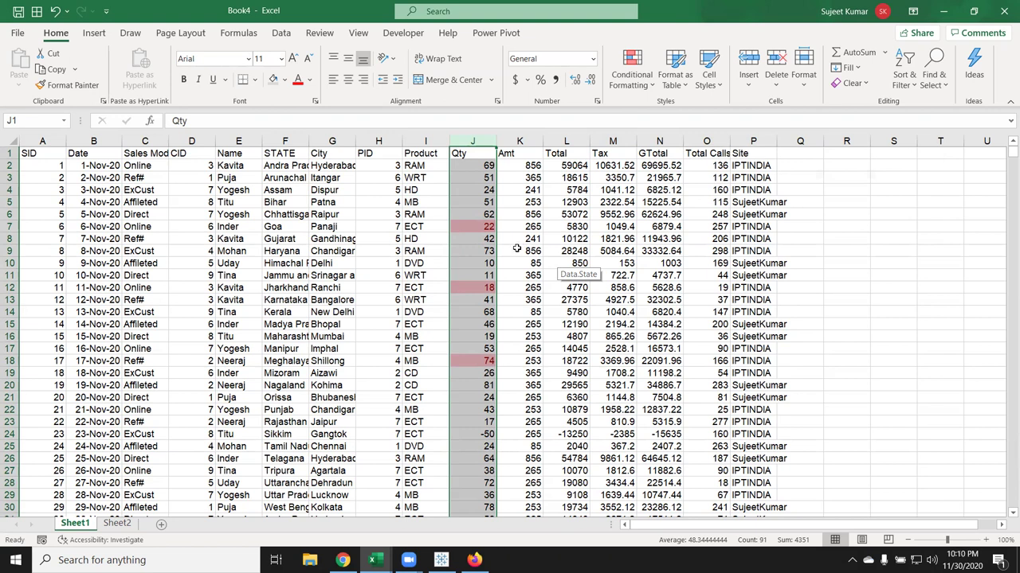
Clear all conditional formatting rules from the entire sheet
left_click(631, 70)
mouse_move(701, 283)
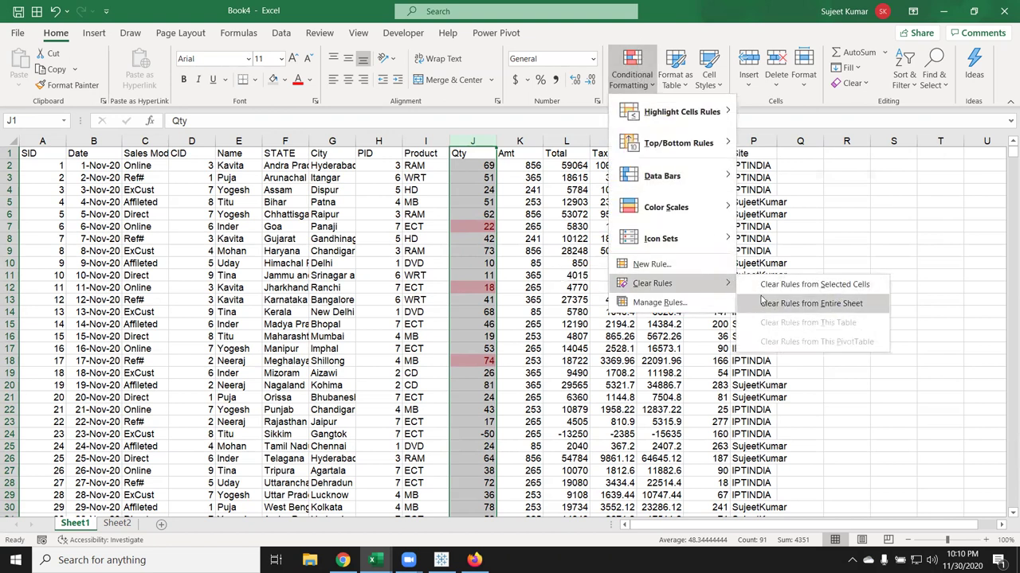
left_click(764, 303)
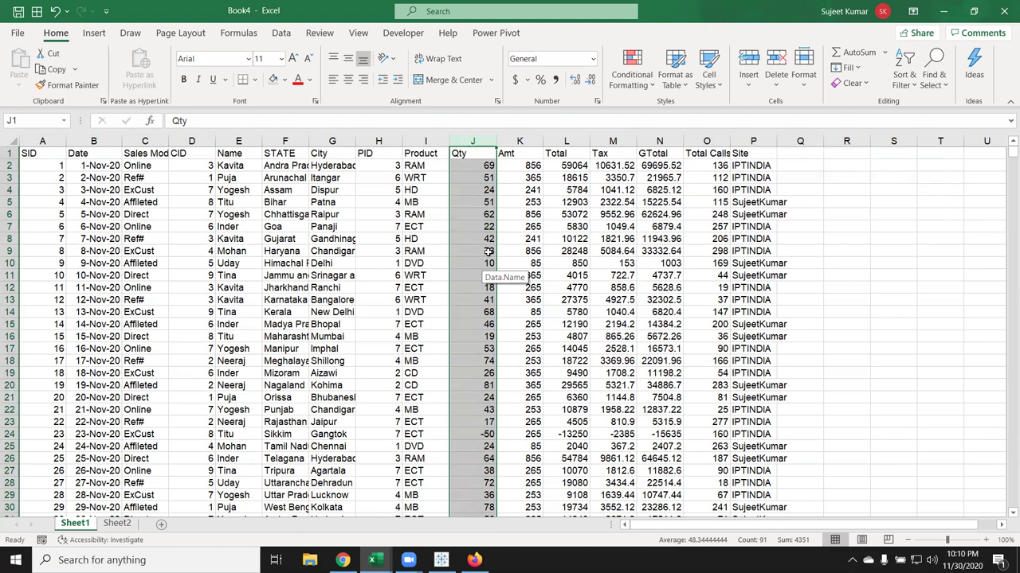
Bring up the Highlight Cells Rules options under Conditional Formatting
left_click(632, 79)
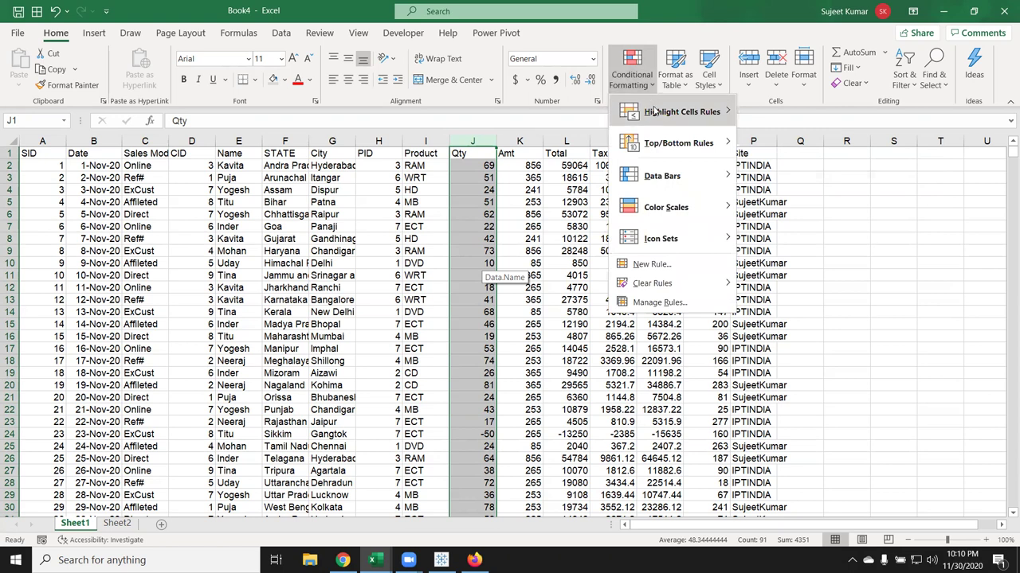
mouse_move(674, 182)
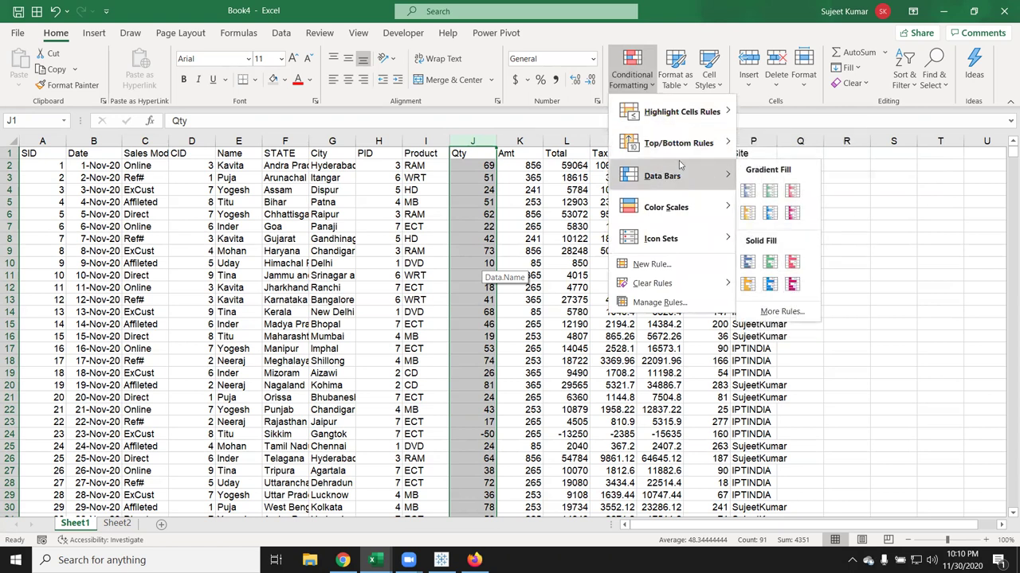
mouse_move(693, 116)
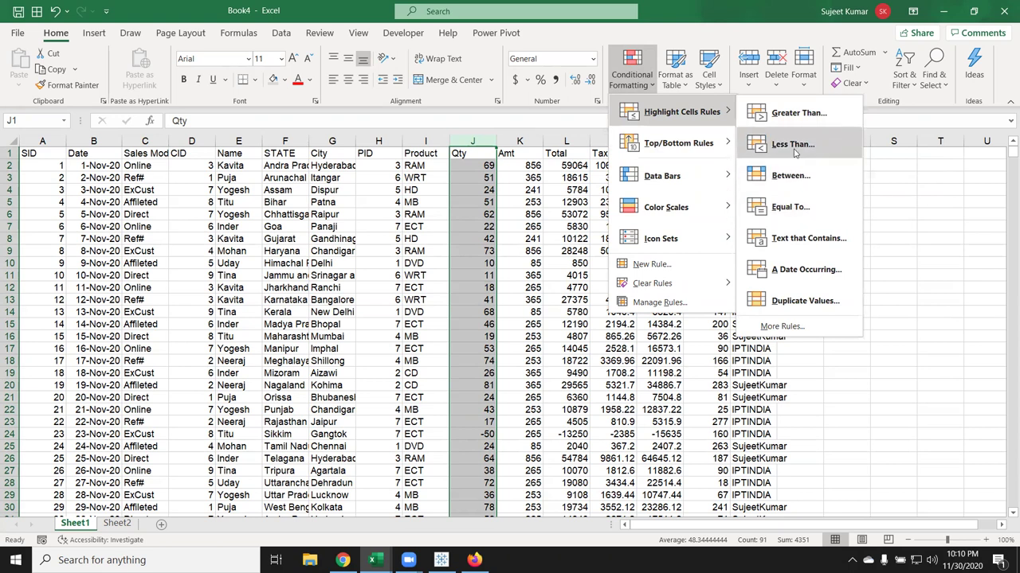
Add a Greater Than 10 rule with a custom light green fill
left_click(789, 114)
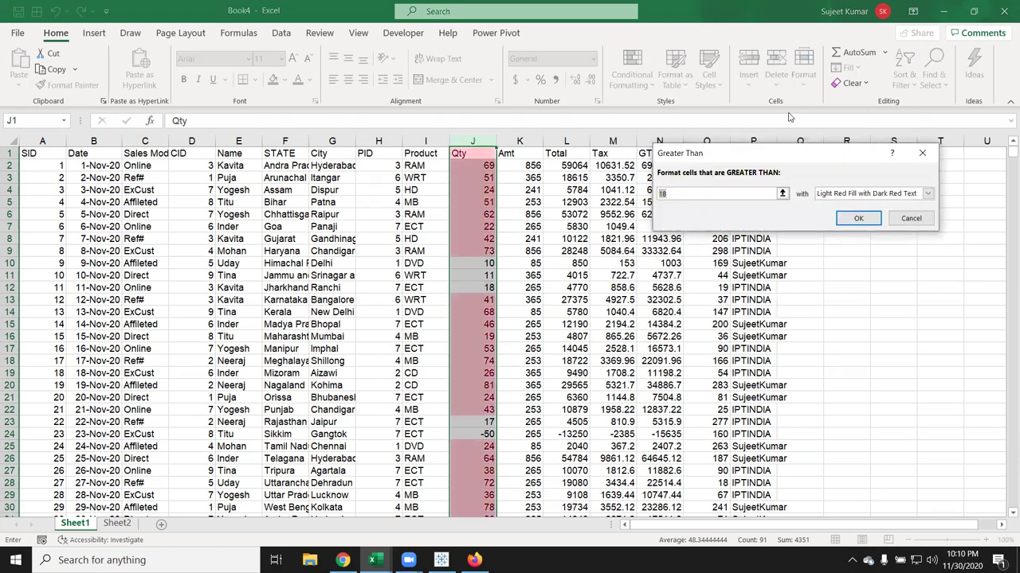
type("10")
left_click(927, 194)
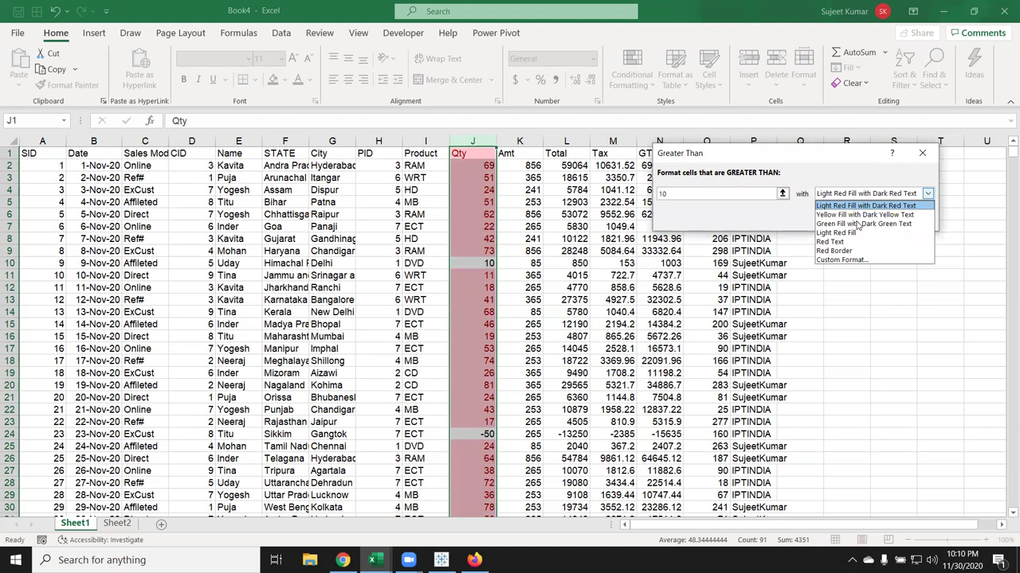
left_click(849, 261)
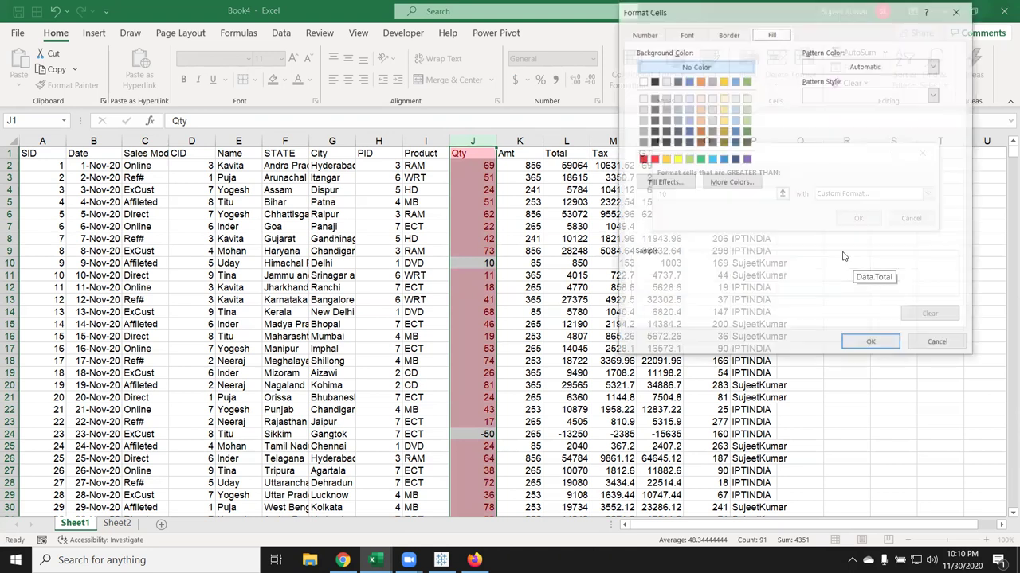
left_click(699, 159)
left_click(688, 160)
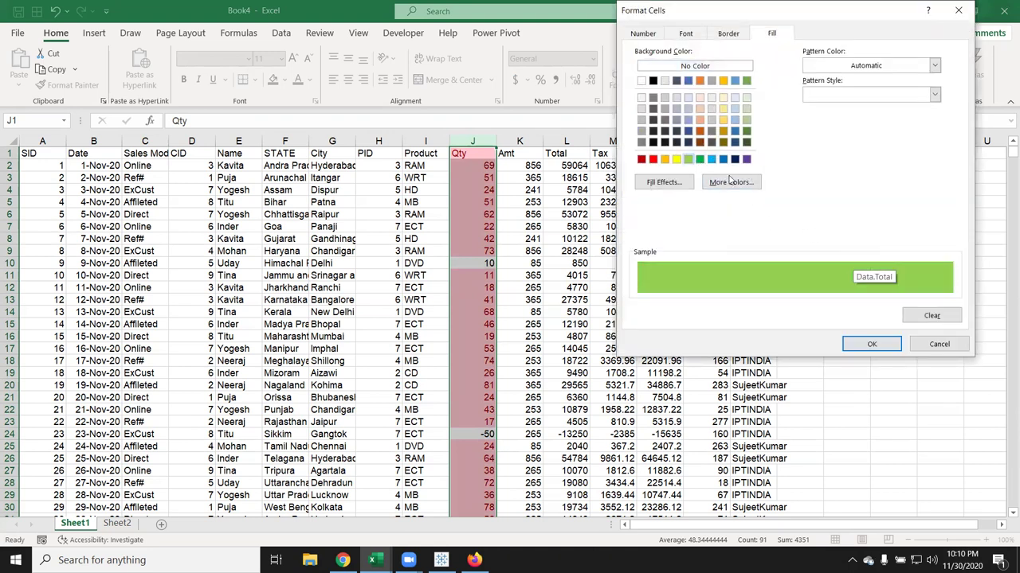
left_click(869, 341)
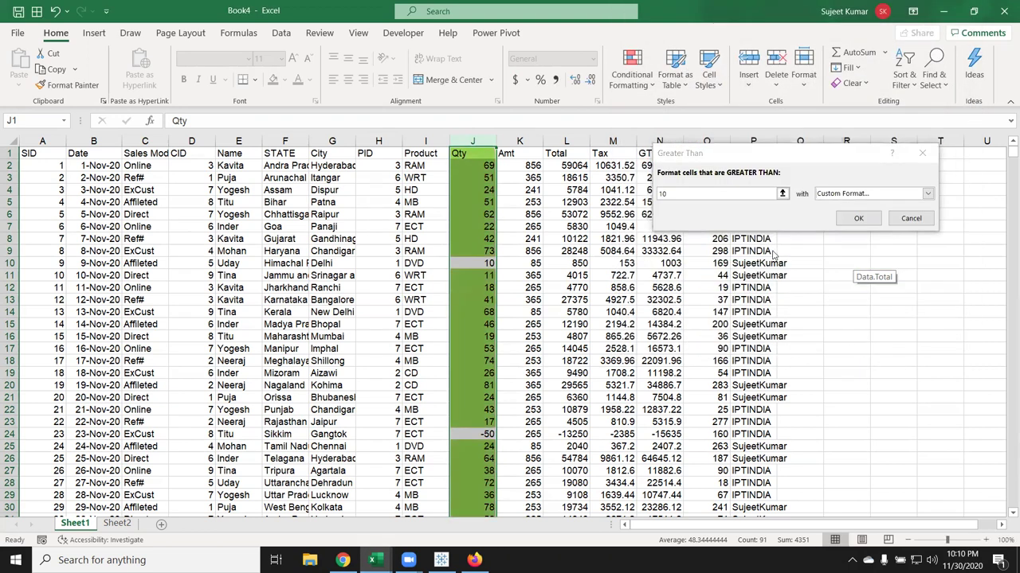
left_click(855, 216)
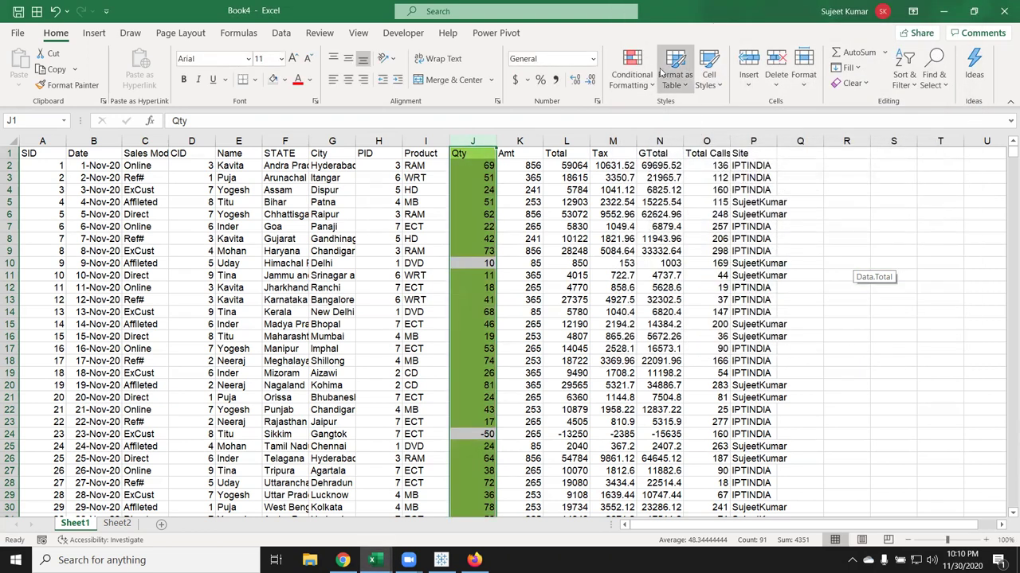
Add a Greater Than 20 rule with a custom blue fill
left_click(645, 87)
mouse_move(677, 111)
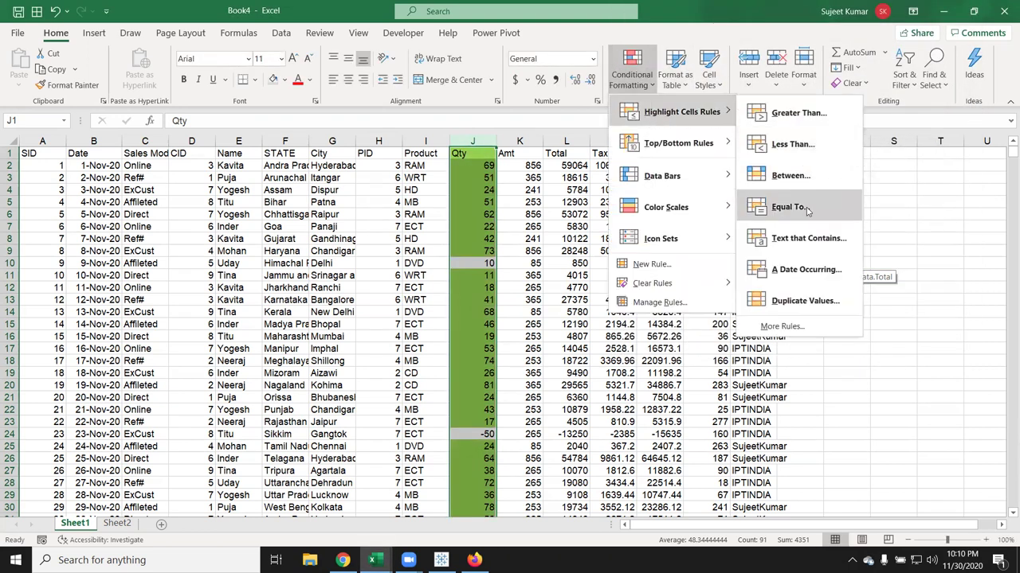
left_click(785, 116)
type("20")
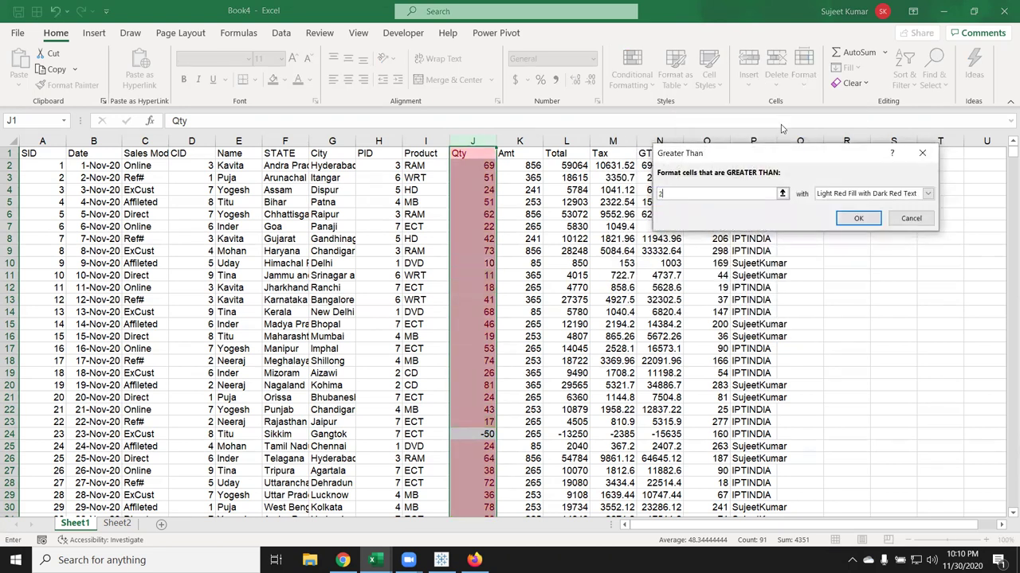
left_click(866, 193)
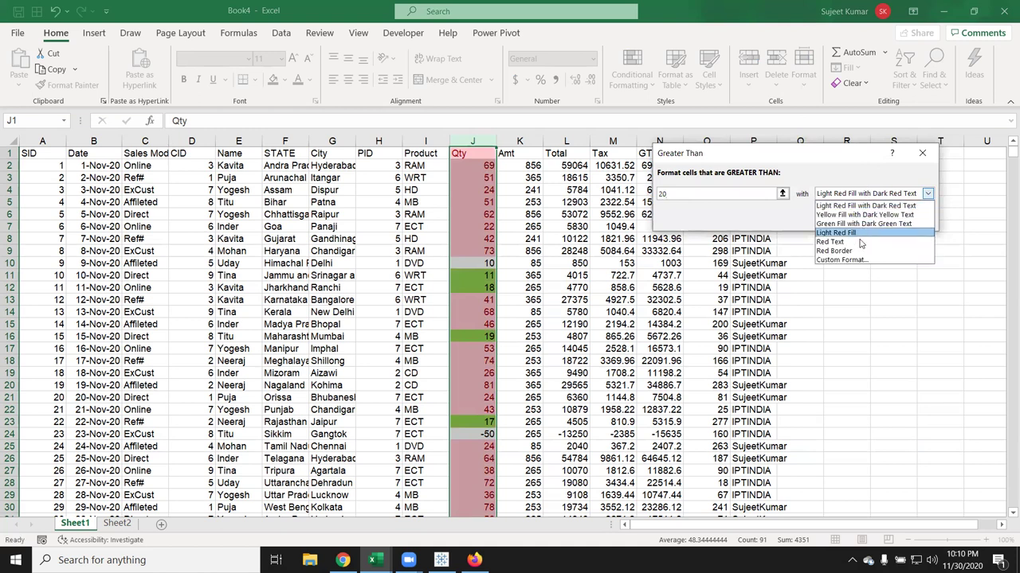
left_click(859, 261)
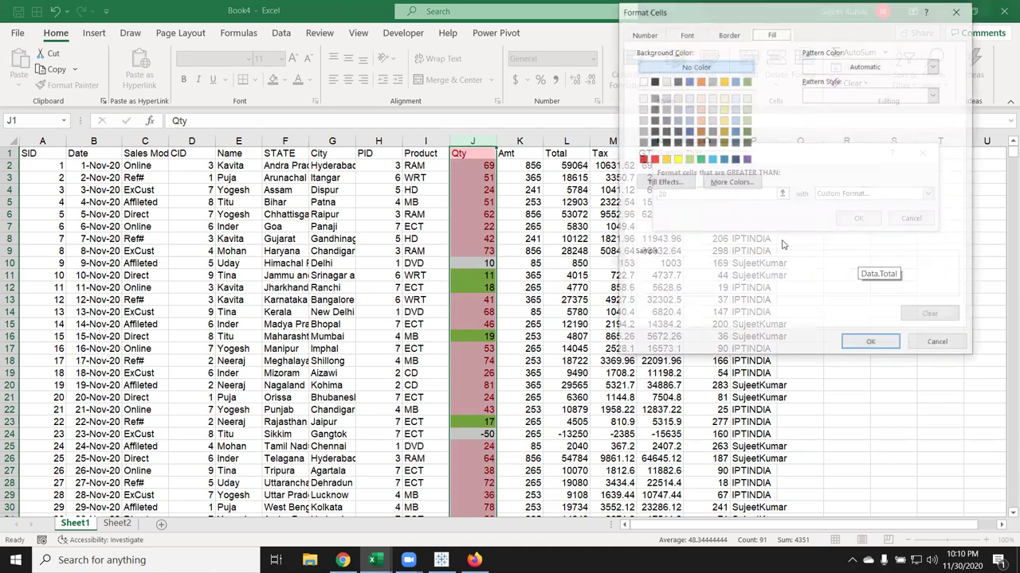
left_click(712, 160)
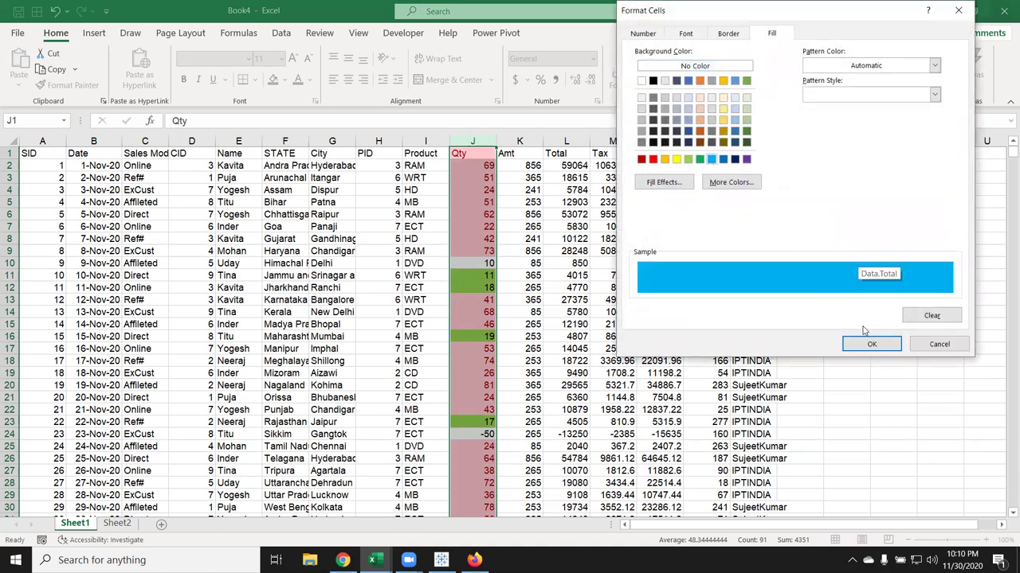
left_click(869, 344)
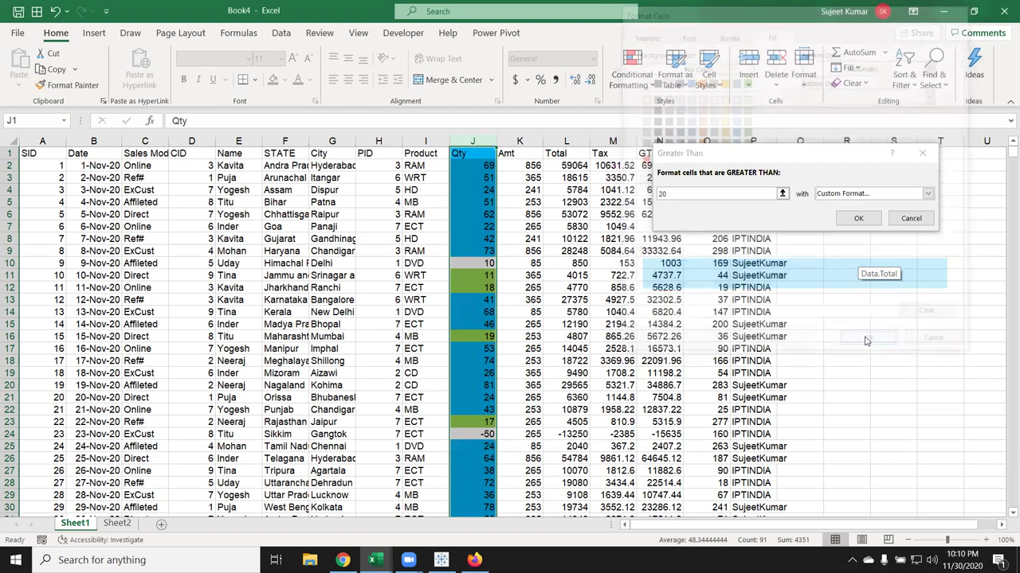
left_click(859, 219)
Add a Greater Than 50 rule with a custom purple fill
left_click(632, 80)
mouse_move(655, 118)
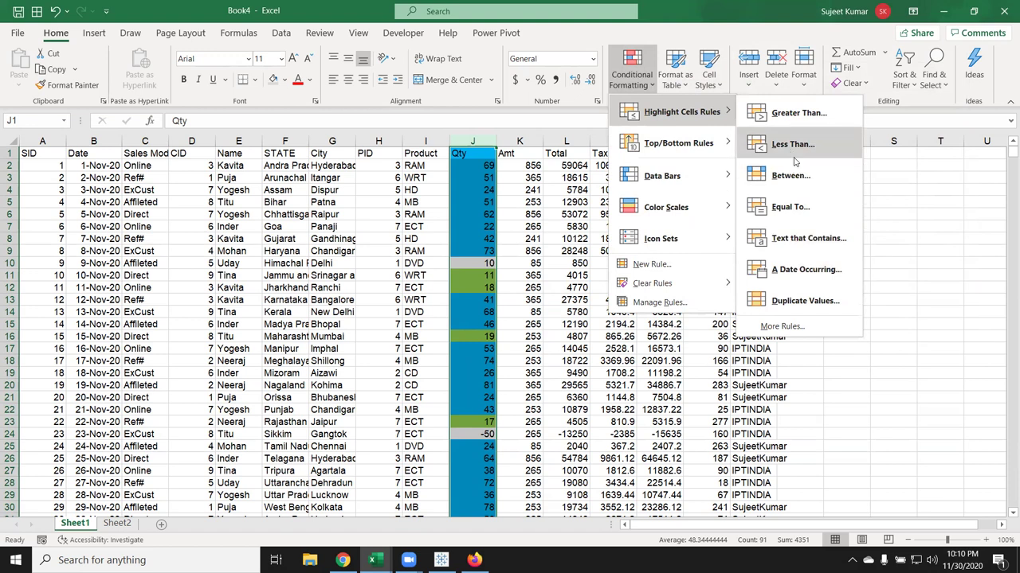
left_click(796, 113)
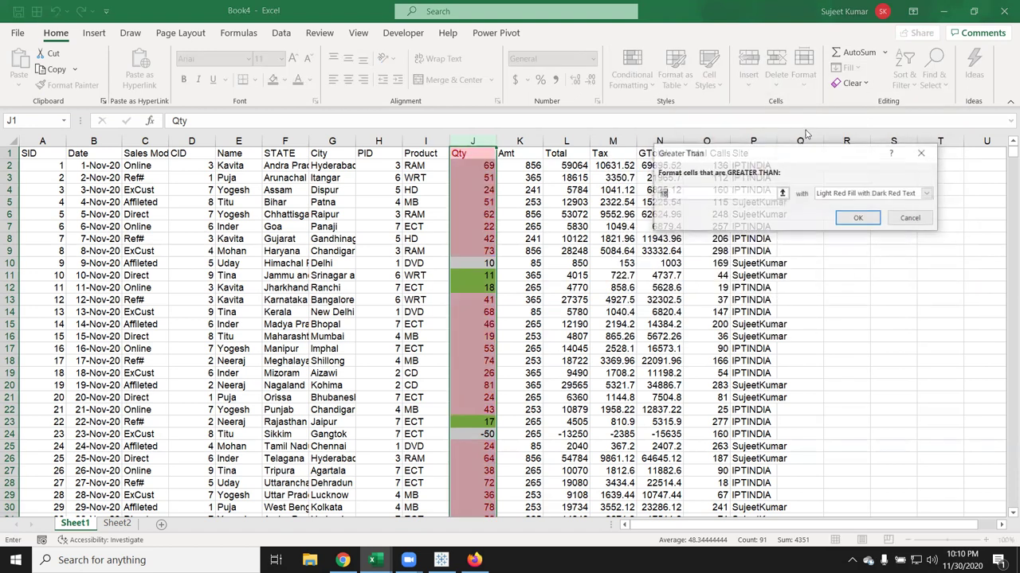
type("50")
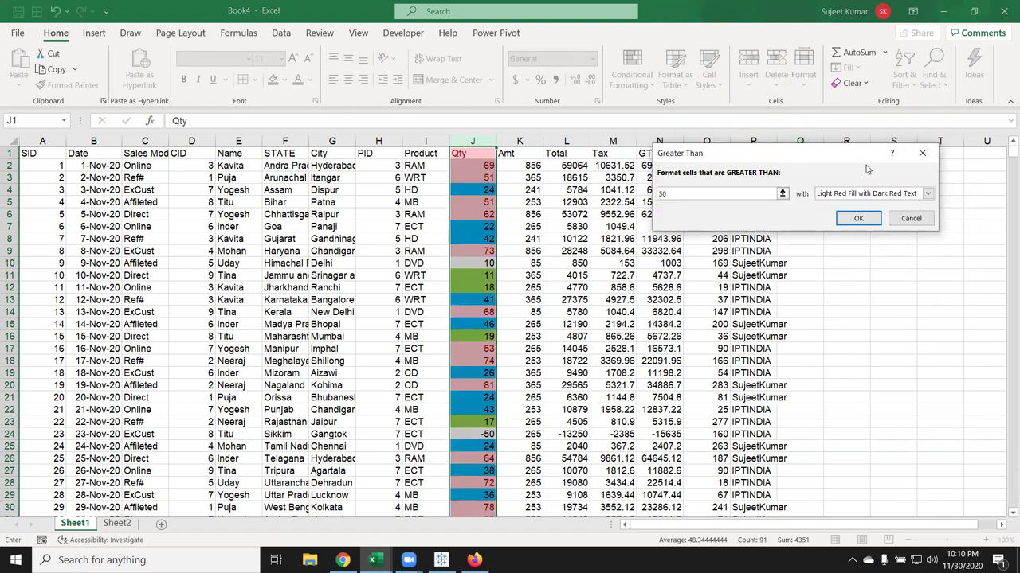
left_click(927, 194)
left_click(841, 260)
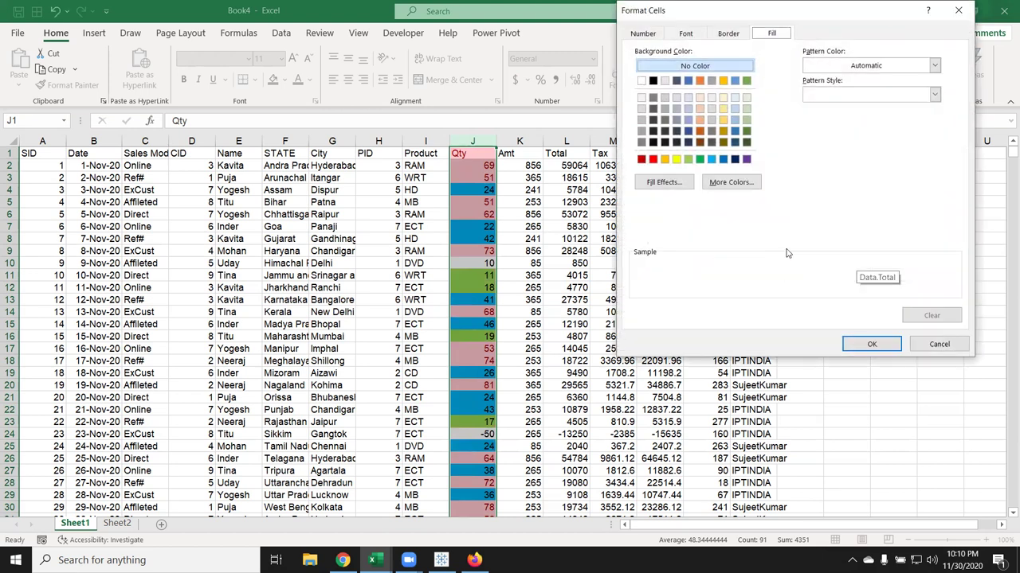
left_click(735, 159)
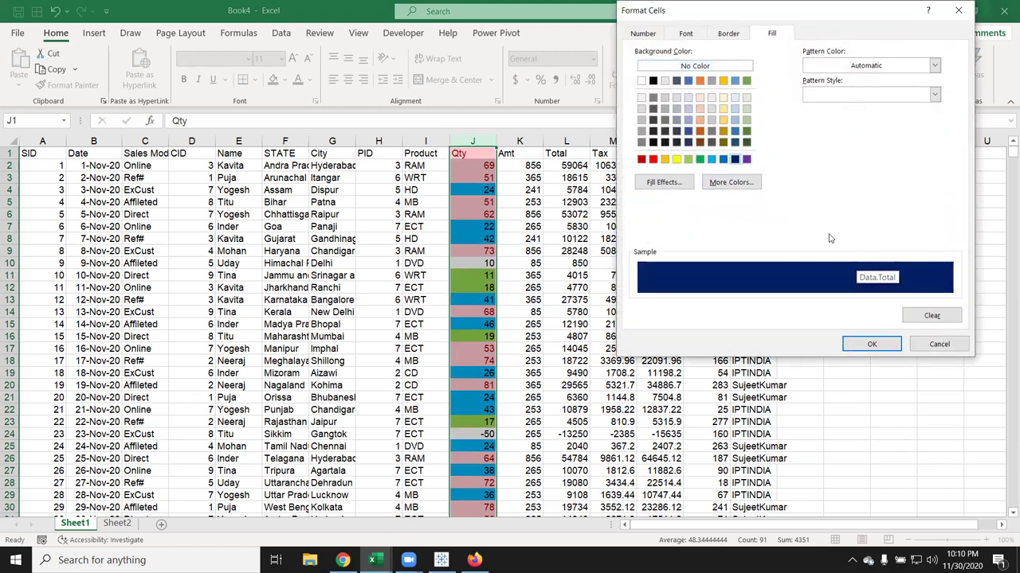
left_click(747, 160)
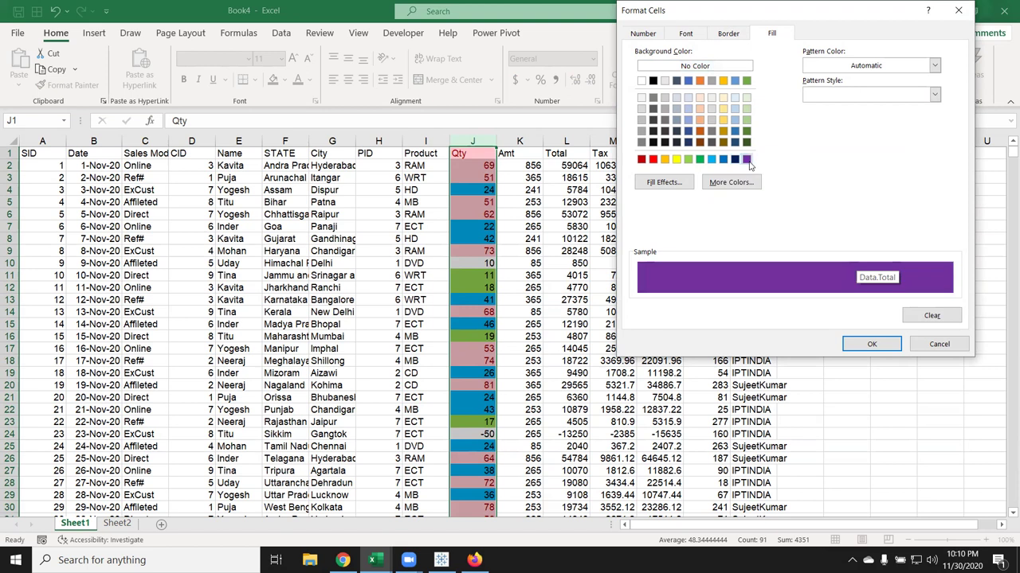
left_click(857, 342)
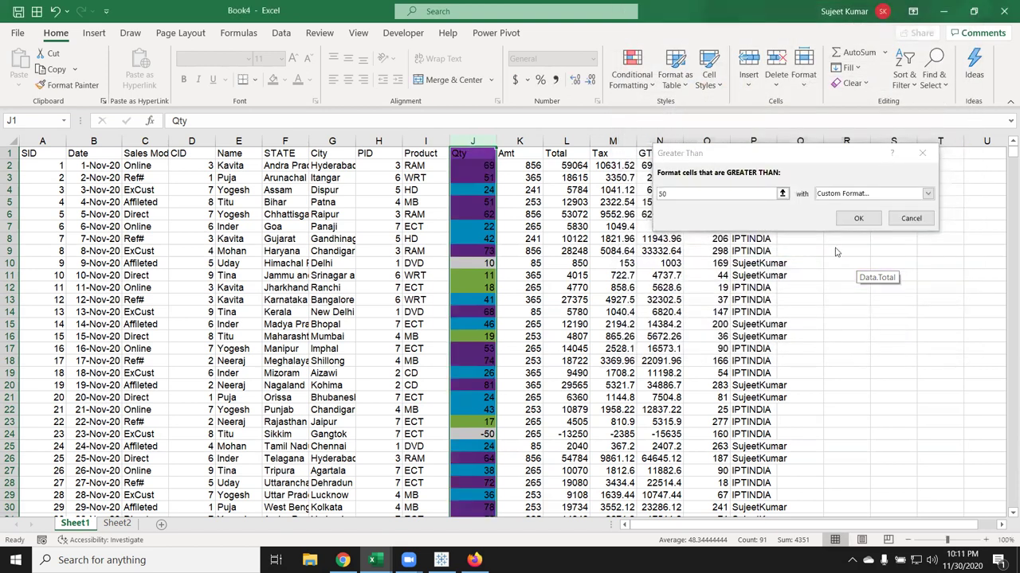
left_click(858, 218)
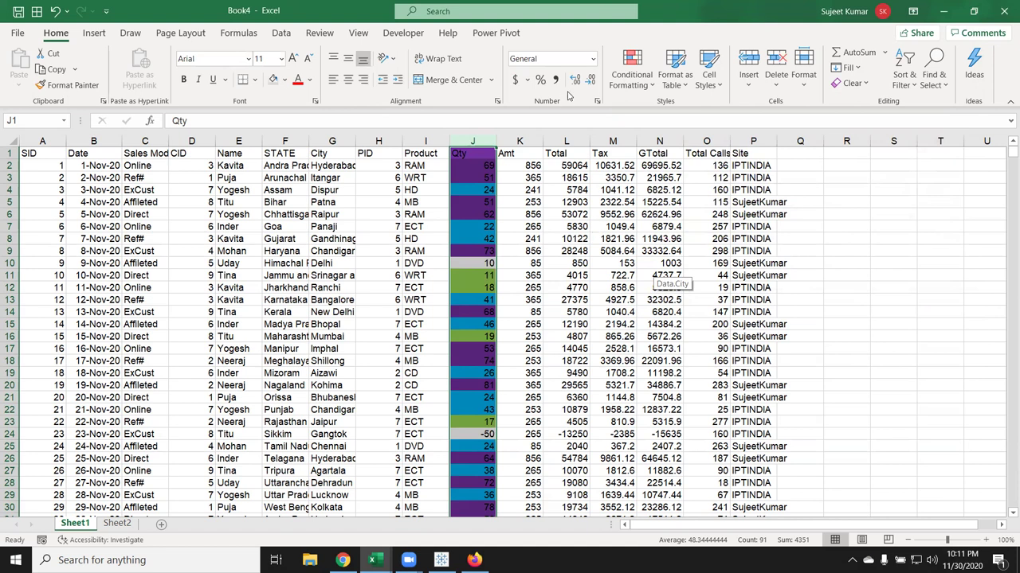
Open the Conditional Formatting Rules Manager and review the >10, >20 and >50 rules
left_click(631, 70)
left_click(708, 307)
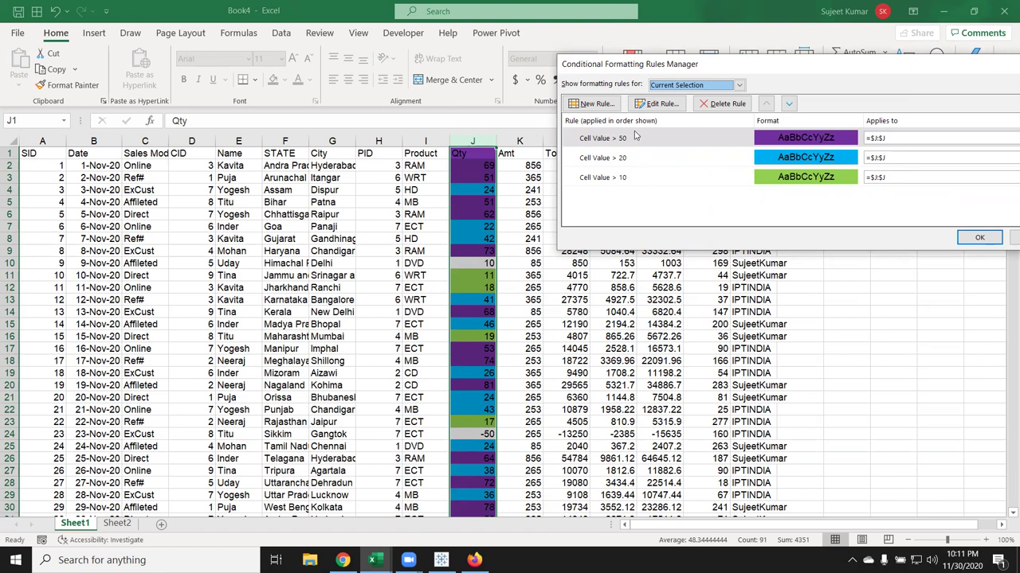
left_click(626, 178)
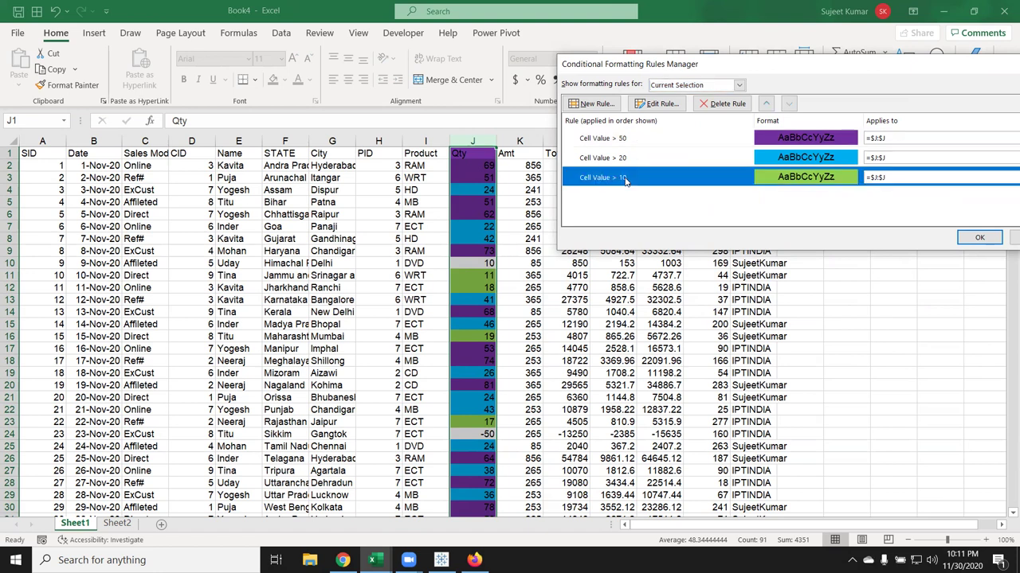
left_click(630, 163)
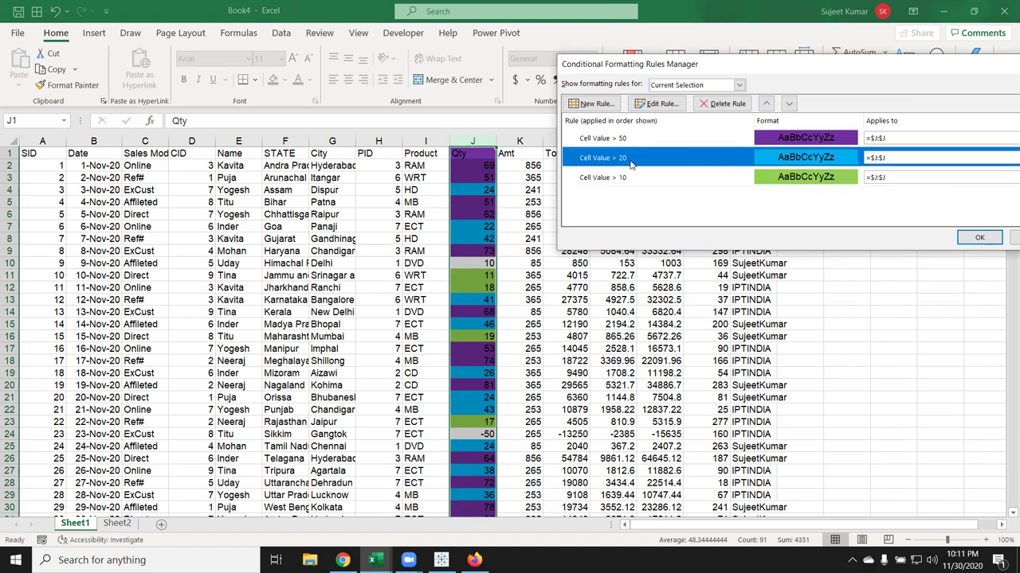
left_click(638, 141)
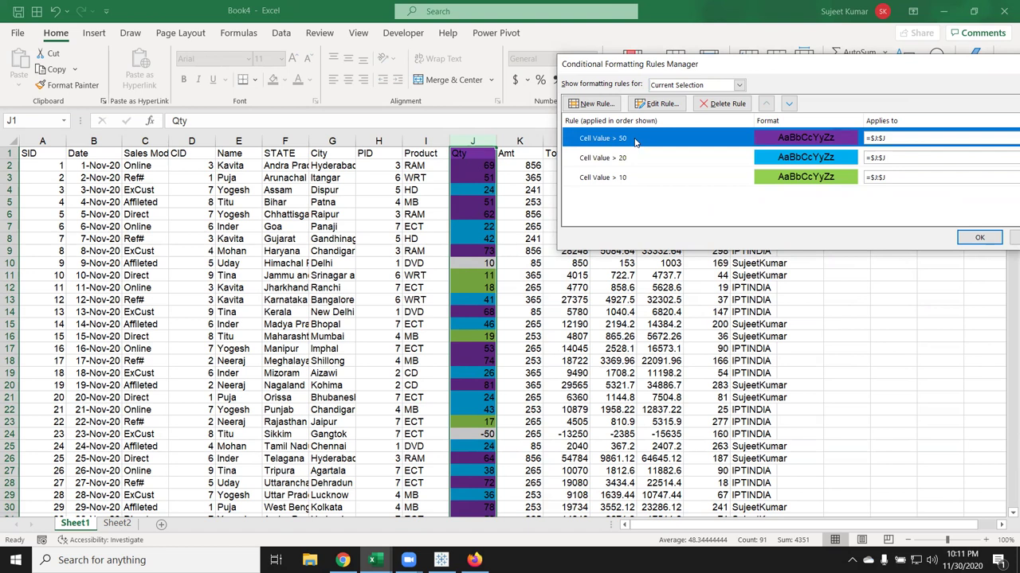
left_click(632, 160)
left_click(636, 180)
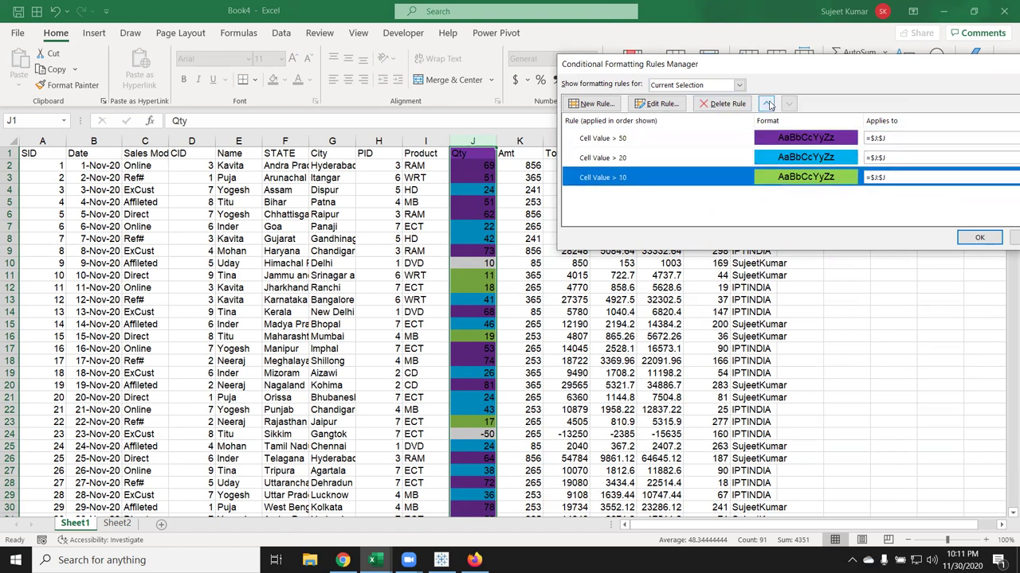
Move the greater-than-10 rule to the top of the list and apply the order
left_click(767, 104)
left_click(769, 105)
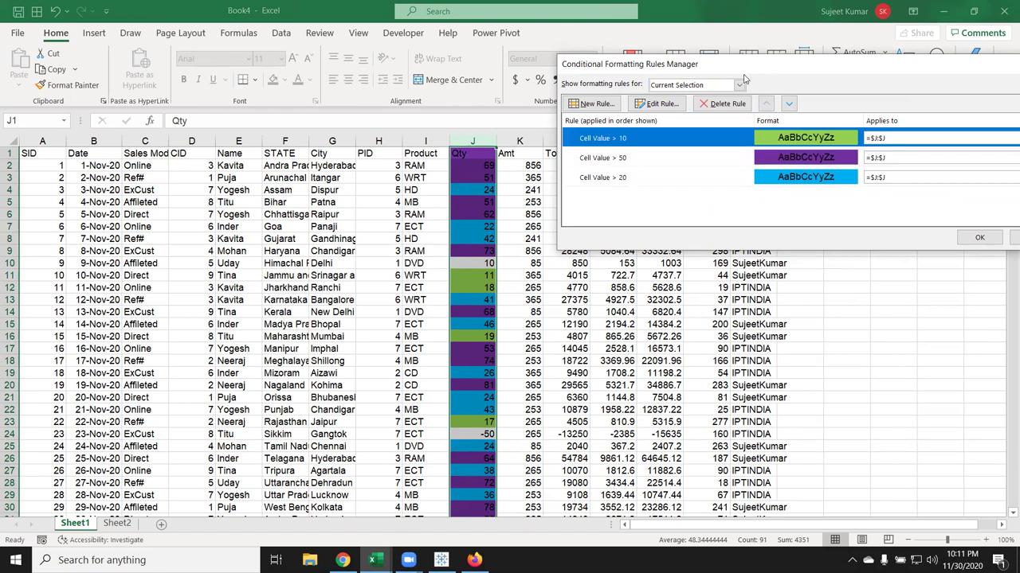
left_click_drag(678, 71, 628, 52)
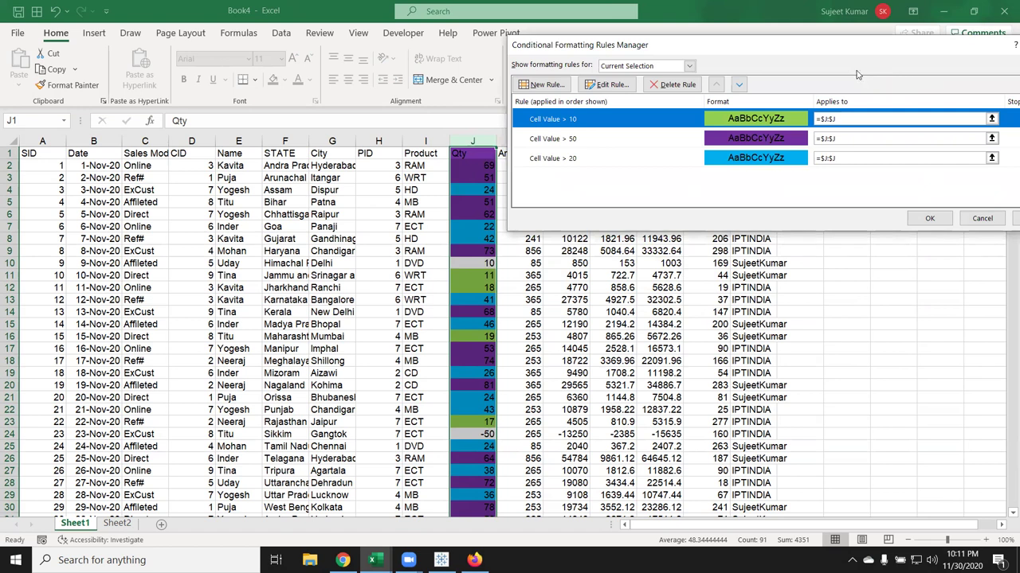
left_click_drag(769, 42, 687, 34)
left_click(951, 212)
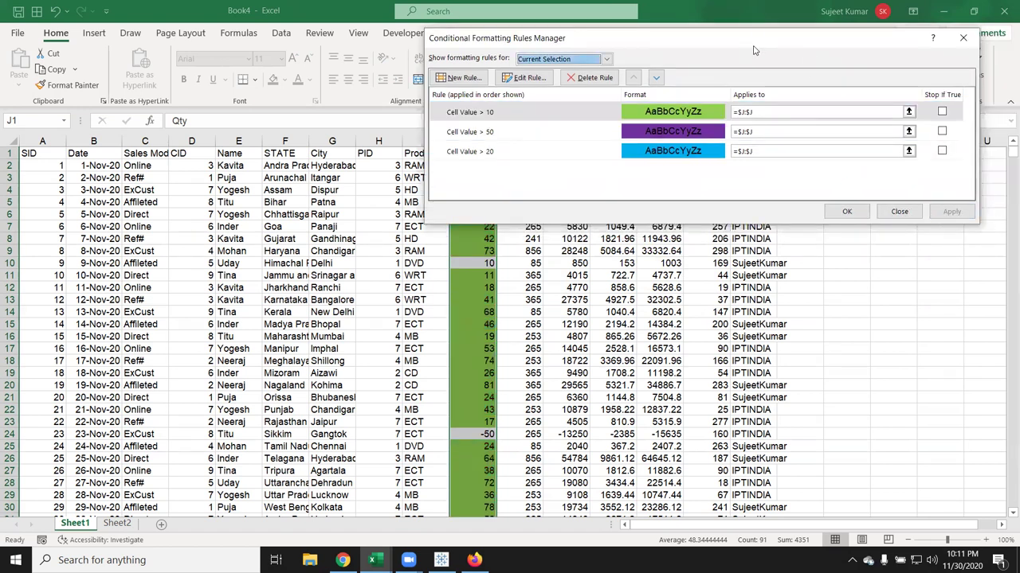
left_click_drag(749, 47, 837, 68)
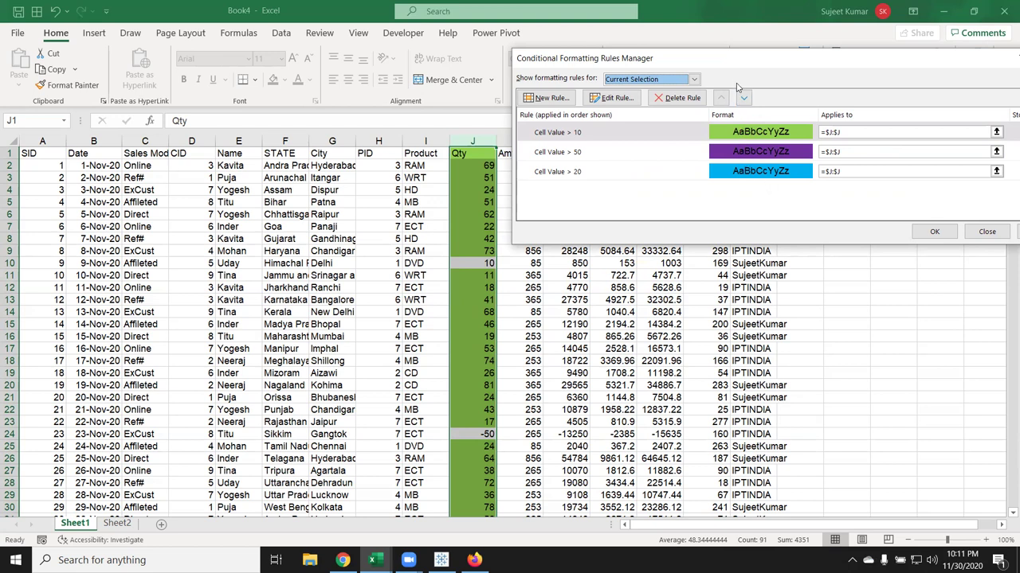
Move the greater-than-10 rule back to the bottom, apply, and close the manager
left_click(740, 97)
left_click(740, 98)
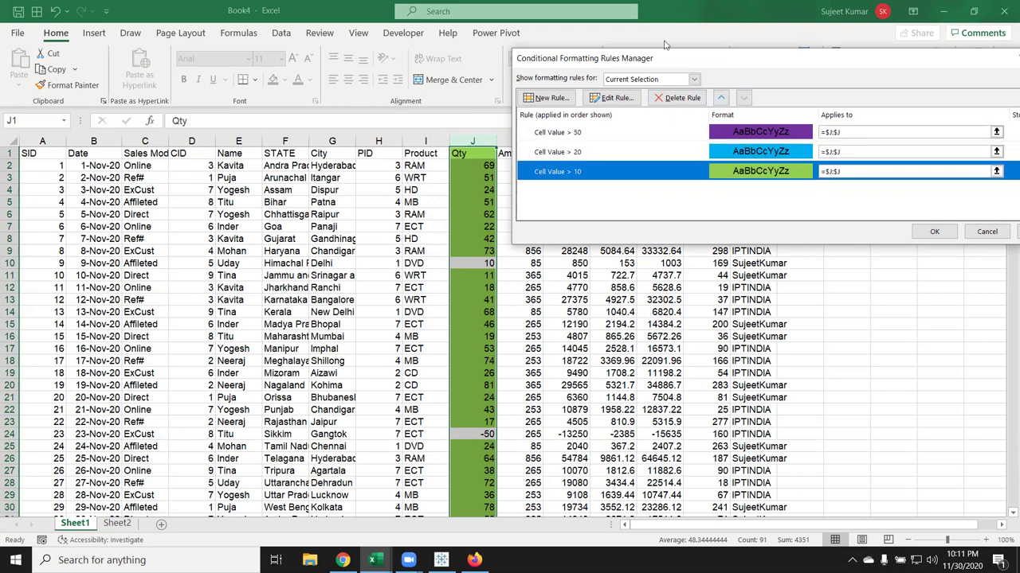
left_click_drag(665, 45, 530, 29)
left_click(904, 215)
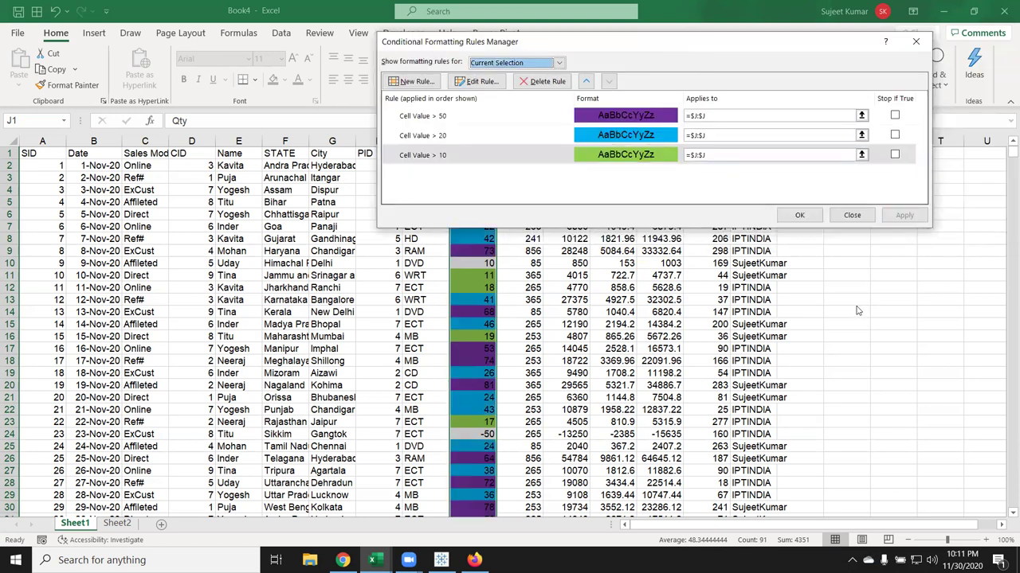
left_click(800, 216)
left_click(660, 251)
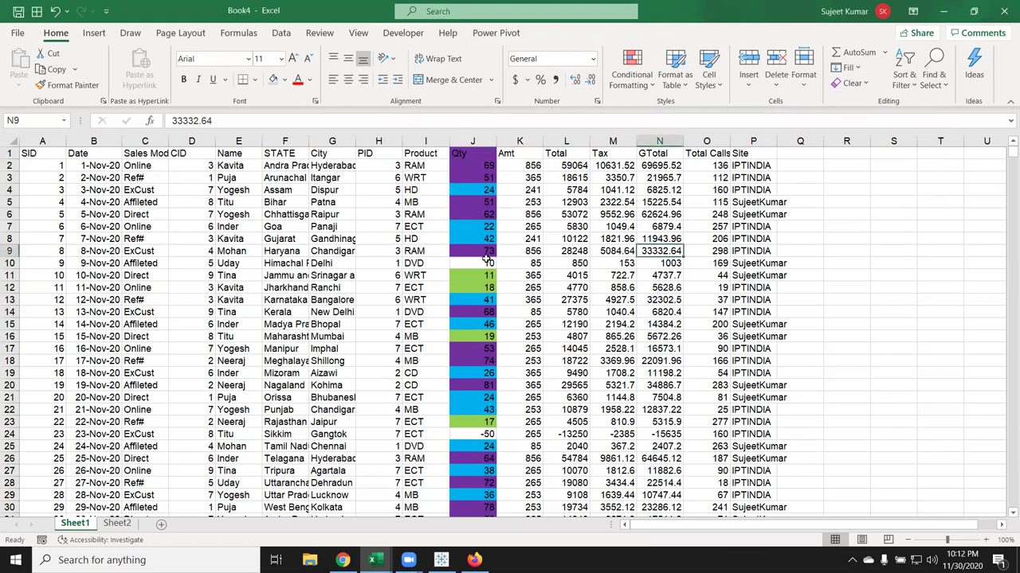
Undo the purple, blue and green conditional fills on the Qty column with Ctrl+Z
key("ctrl+z")
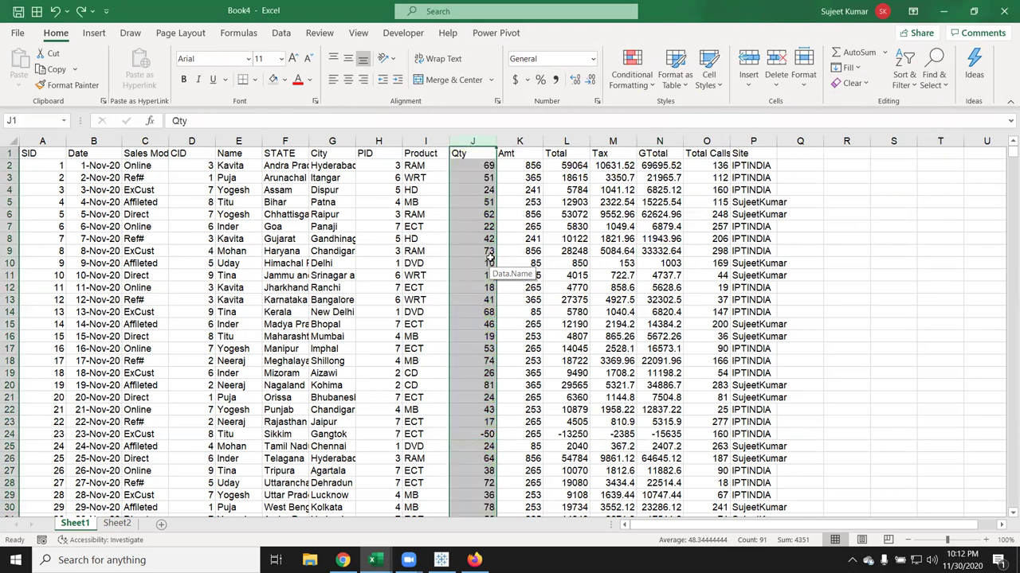
key("shift+Left")
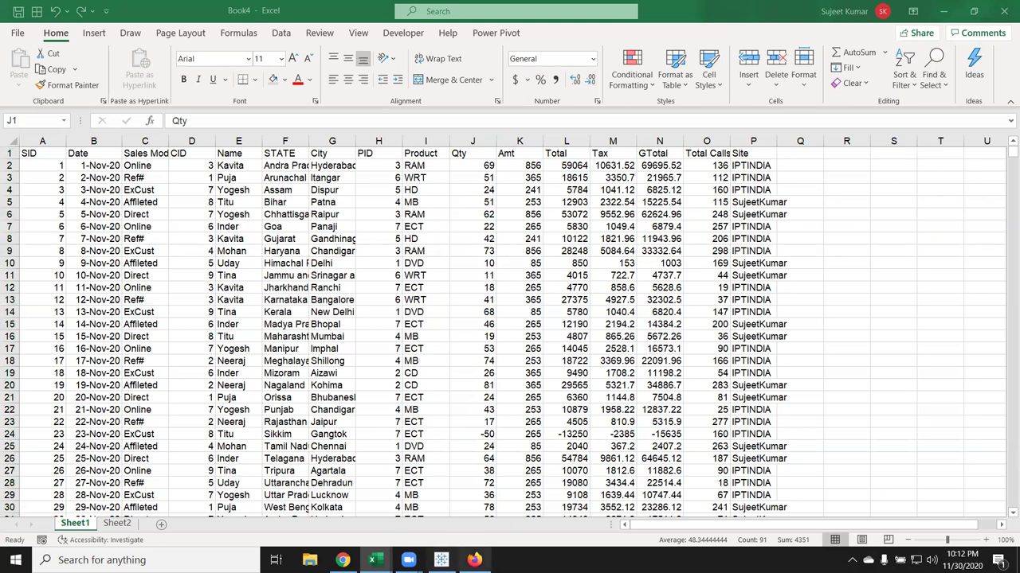
In Chrome, run a fast.com speed test in a new tab, then close it
left_click(343, 560)
left_click(660, 11)
type("fas")
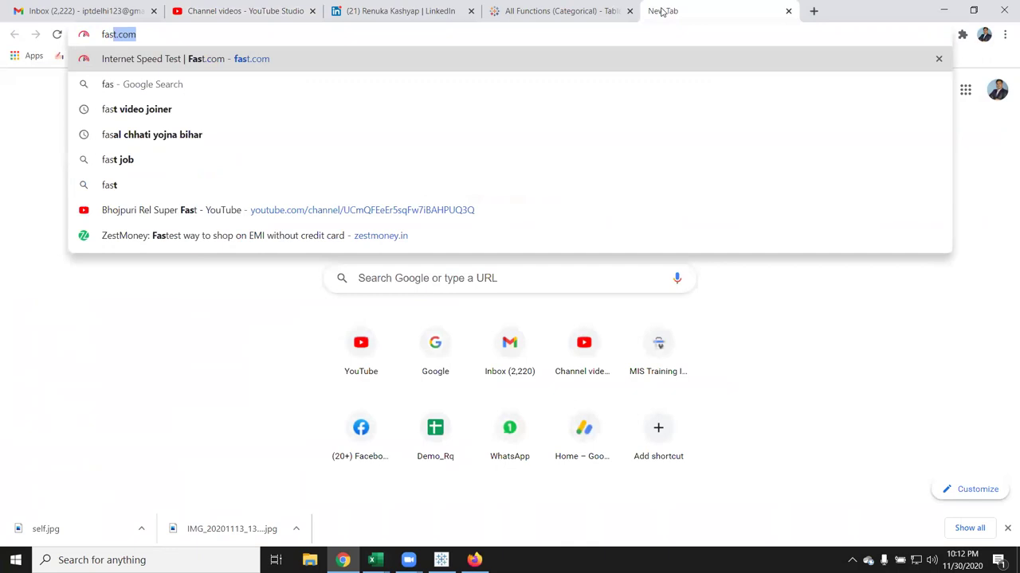
key("Return")
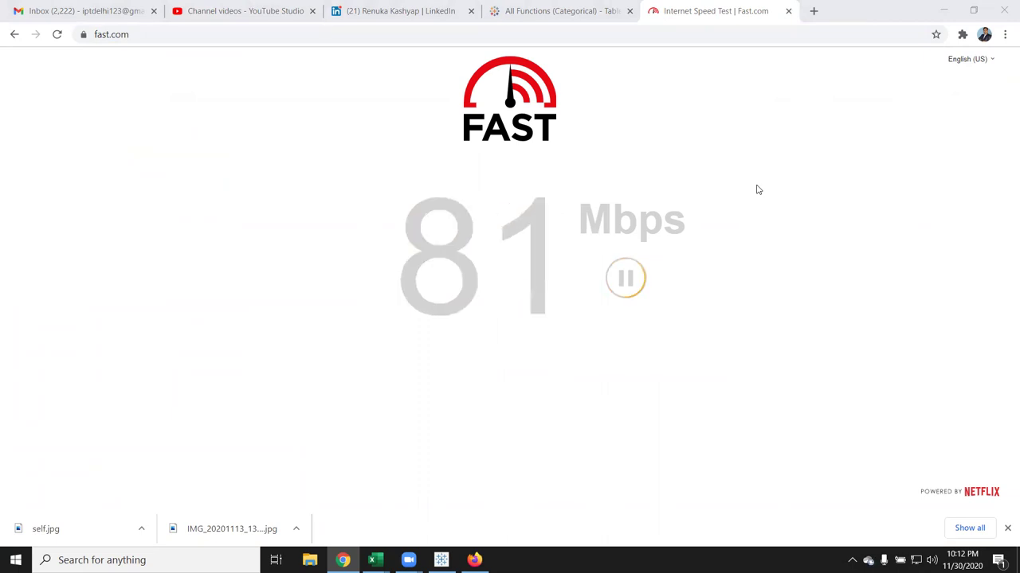
left_click(789, 11)
Look up the router page 192.168.0.1, close that tab and minimize Chrome
left_click(664, 12)
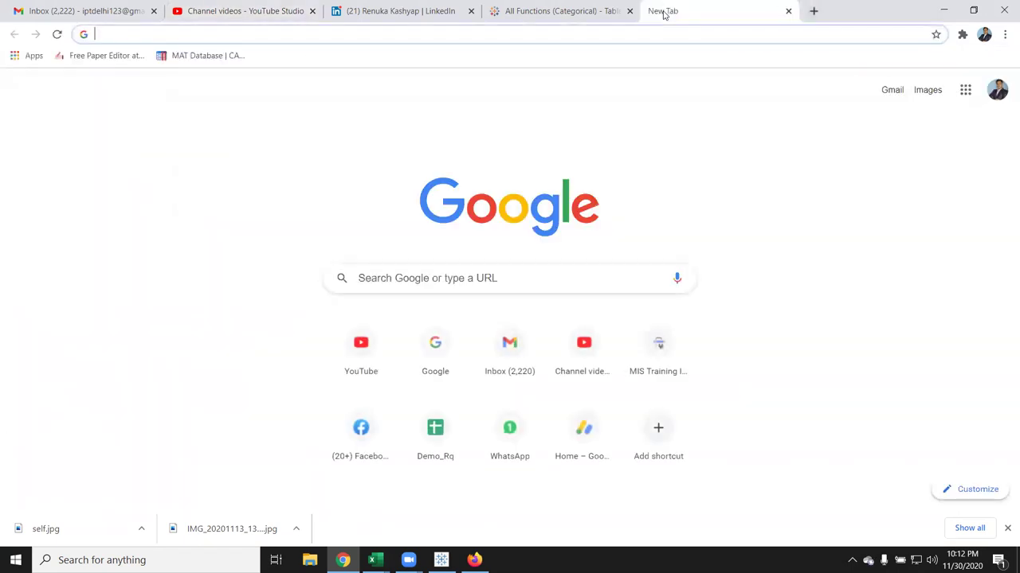
type("192.")
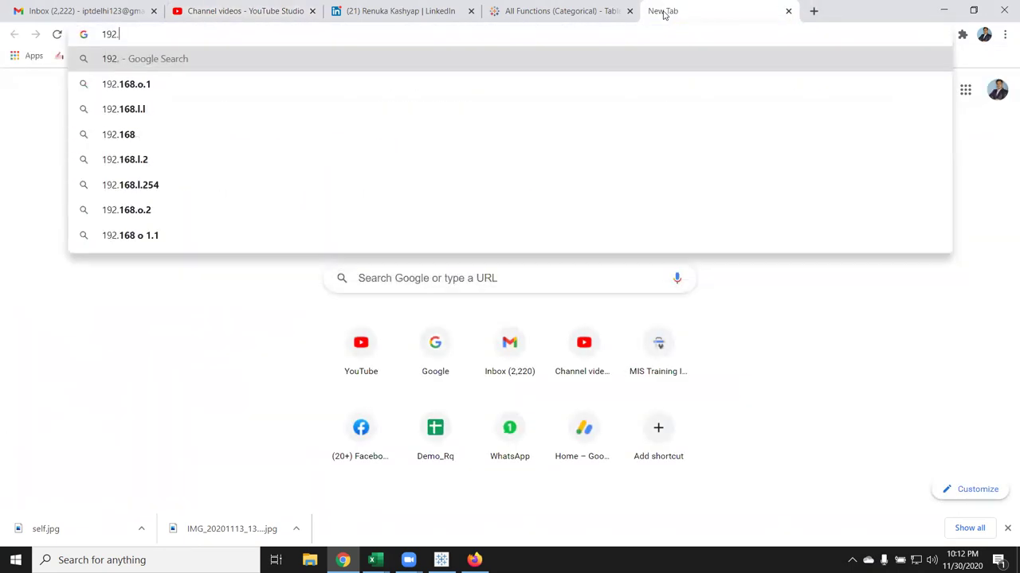
type("168.")
key("Return")
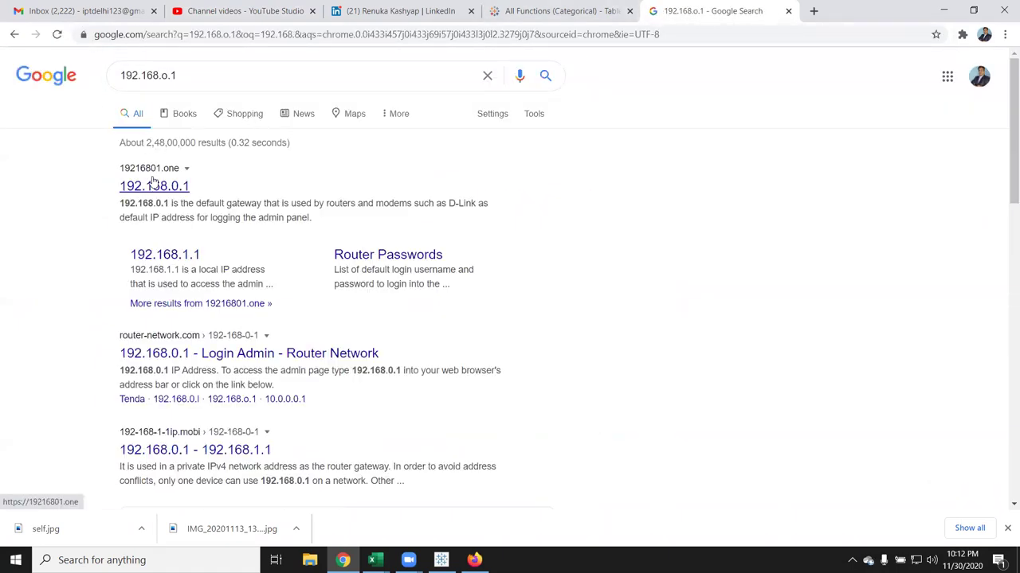
left_click(152, 186)
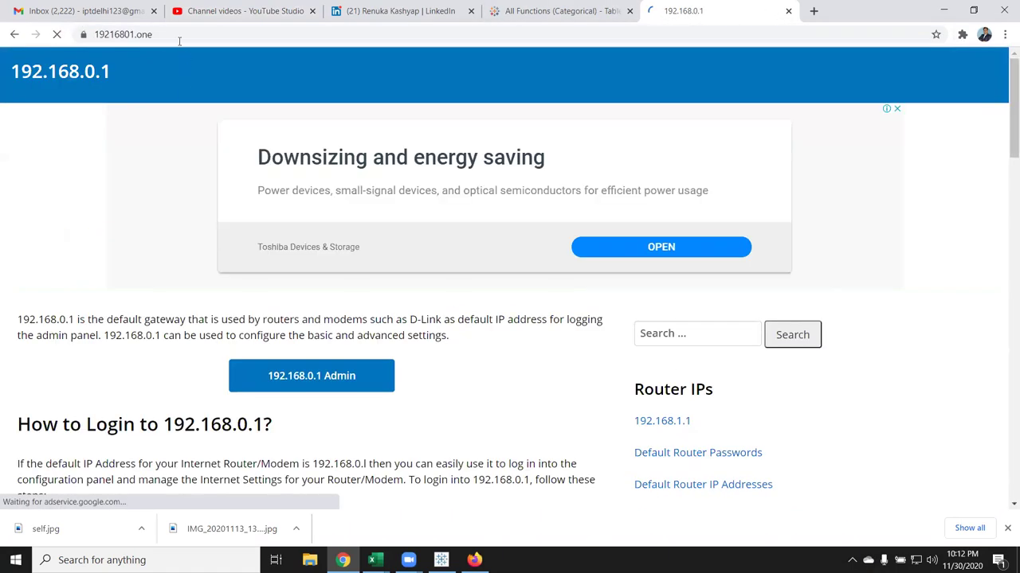
left_click(174, 33)
type("192.")
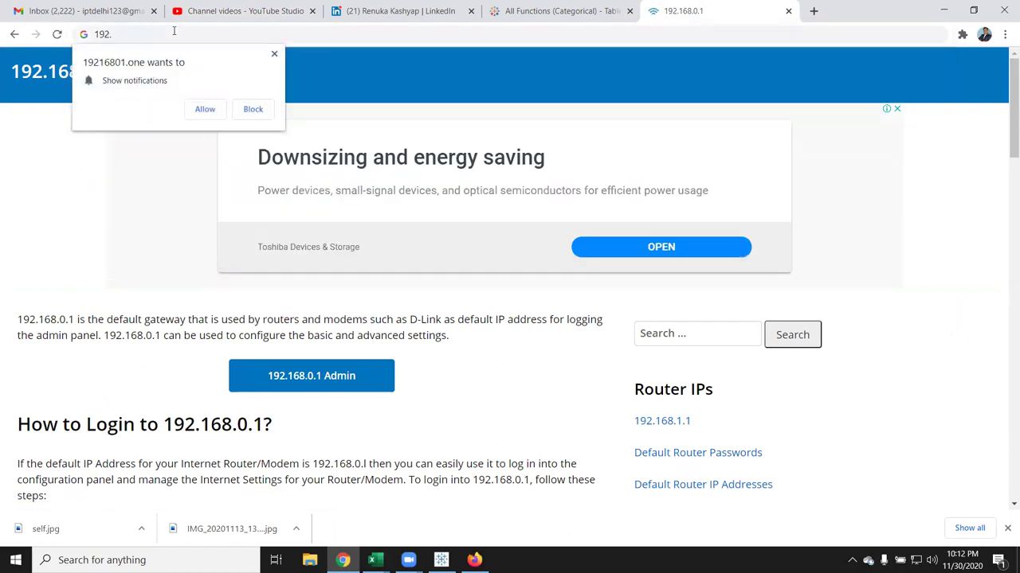
left_click(788, 11)
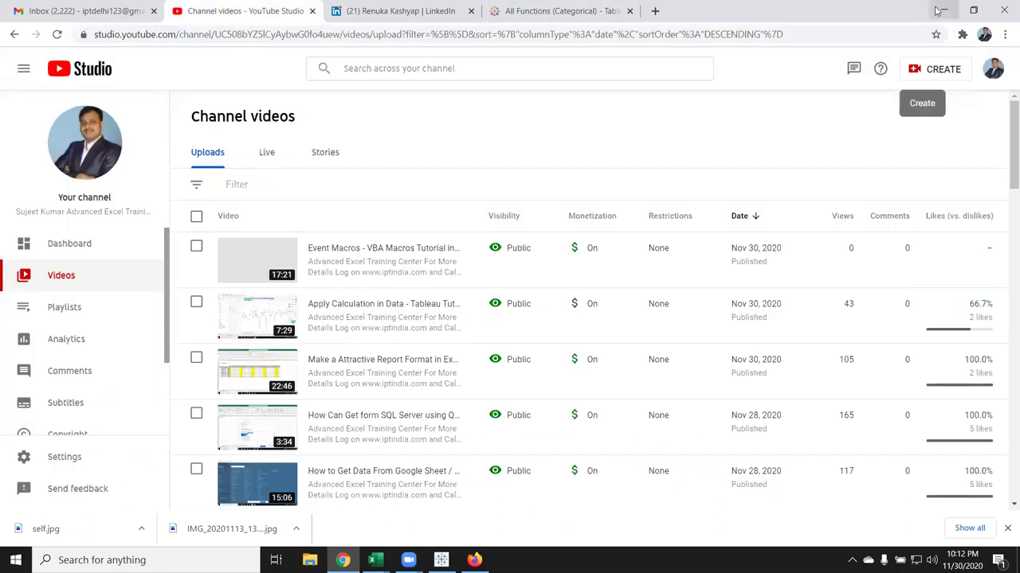
left_click(944, 10)
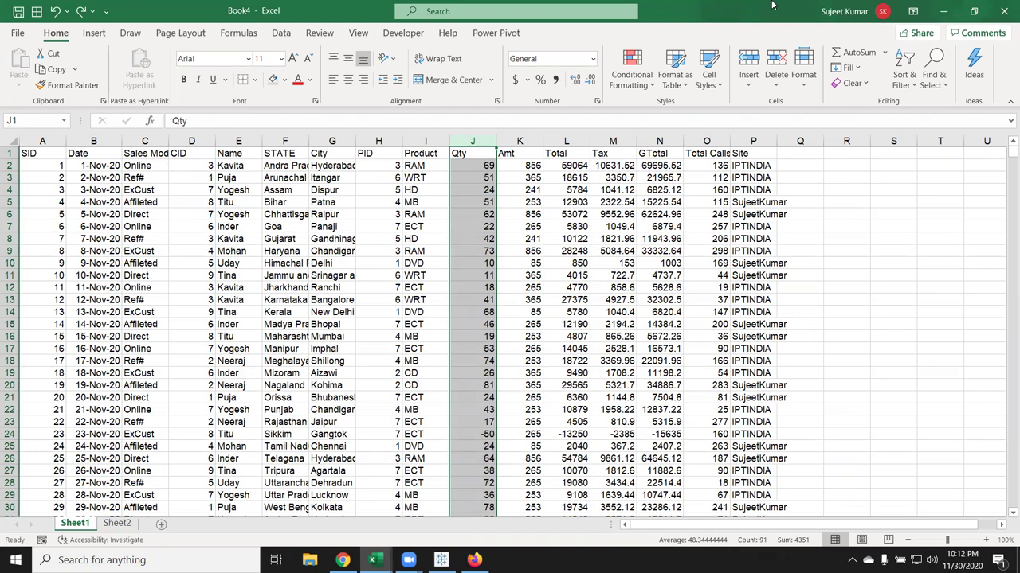
Add a Greater Than 10 rule with Light Red Fill and Dark Red Text
left_click(632, 70)
mouse_move(681, 111)
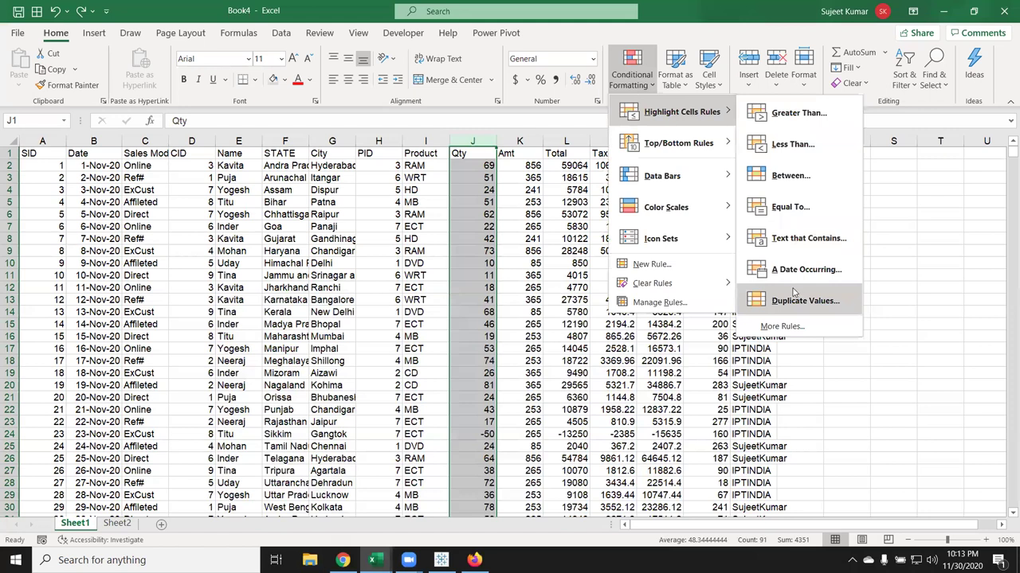
left_click(794, 113)
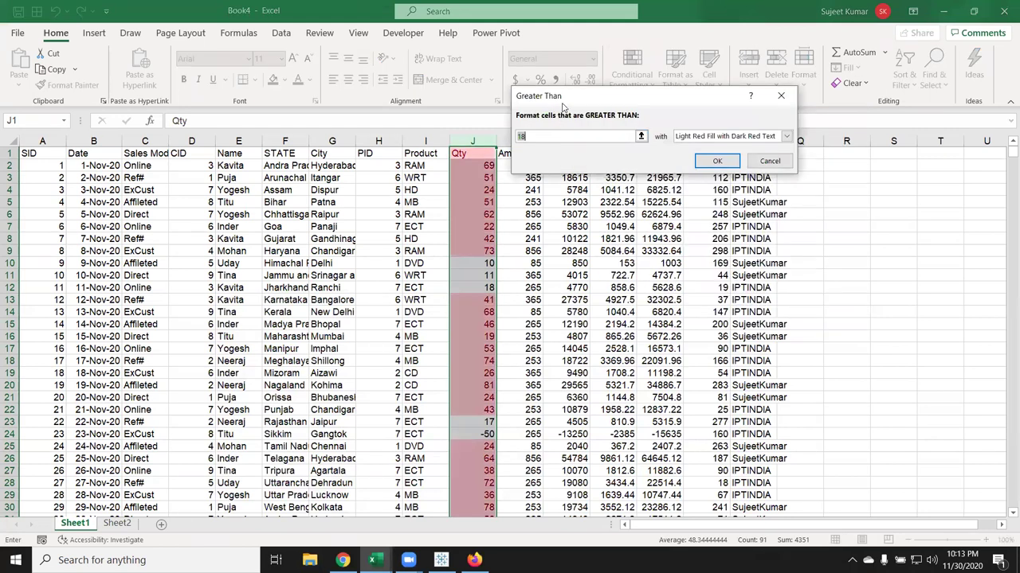
left_click_drag(563, 106, 586, 109)
type("10")
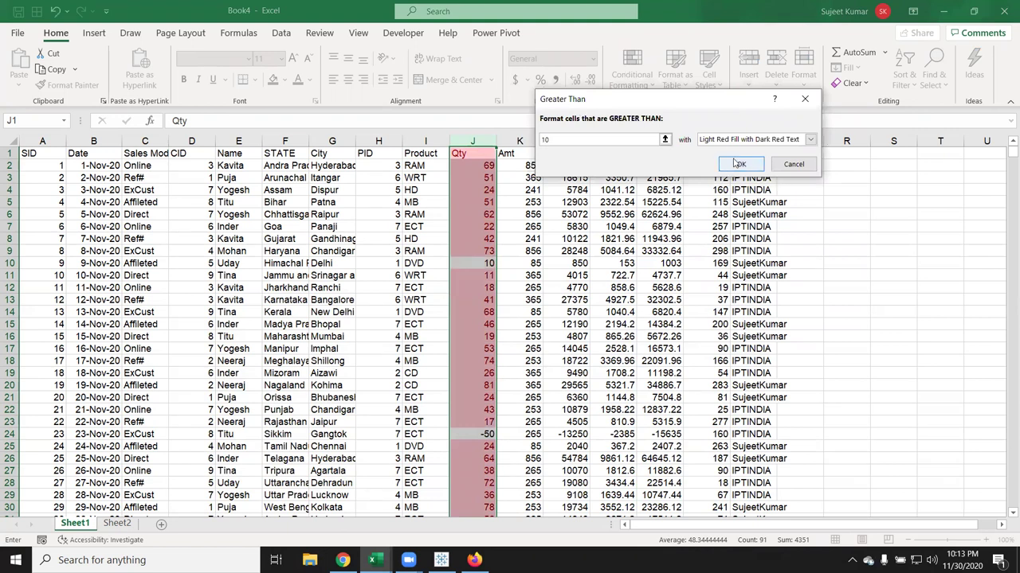
left_click(740, 165)
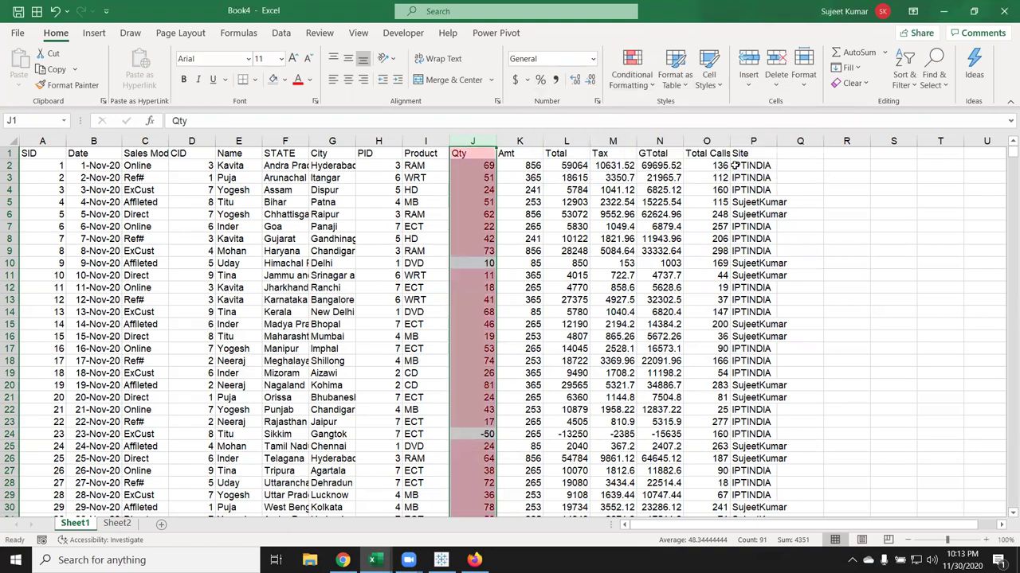
Add a Greater Than 20 rule with Yellow Fill and Dark Yellow Text
left_click(644, 74)
mouse_move(646, 112)
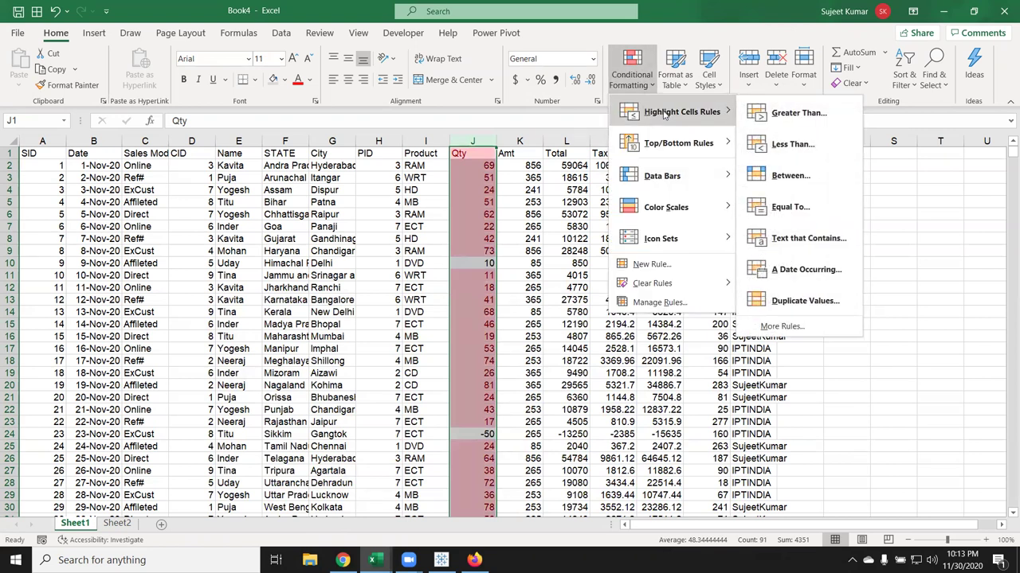
left_click(786, 113)
type("20")
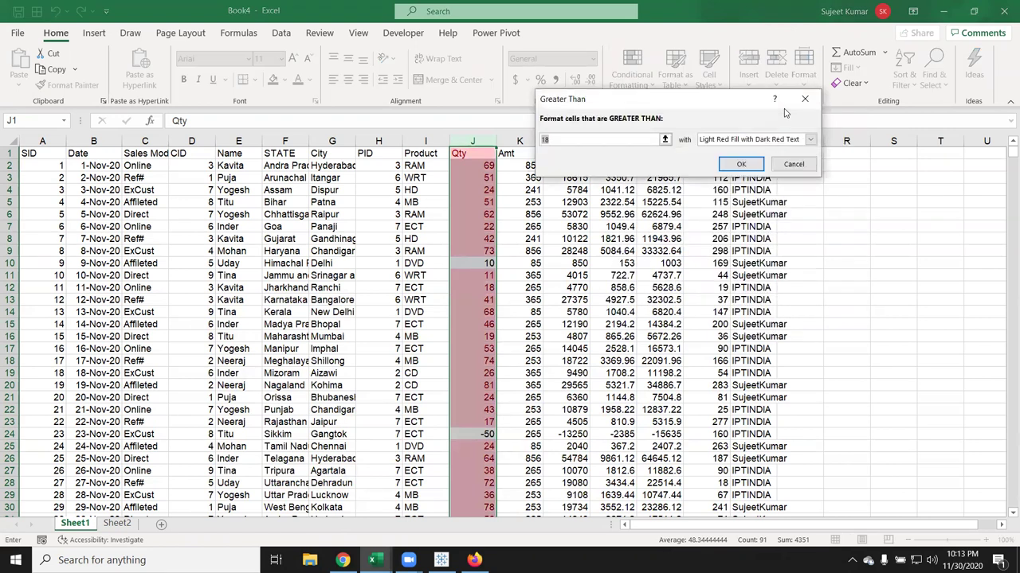
left_click(761, 140)
left_click(692, 185)
left_click(719, 140)
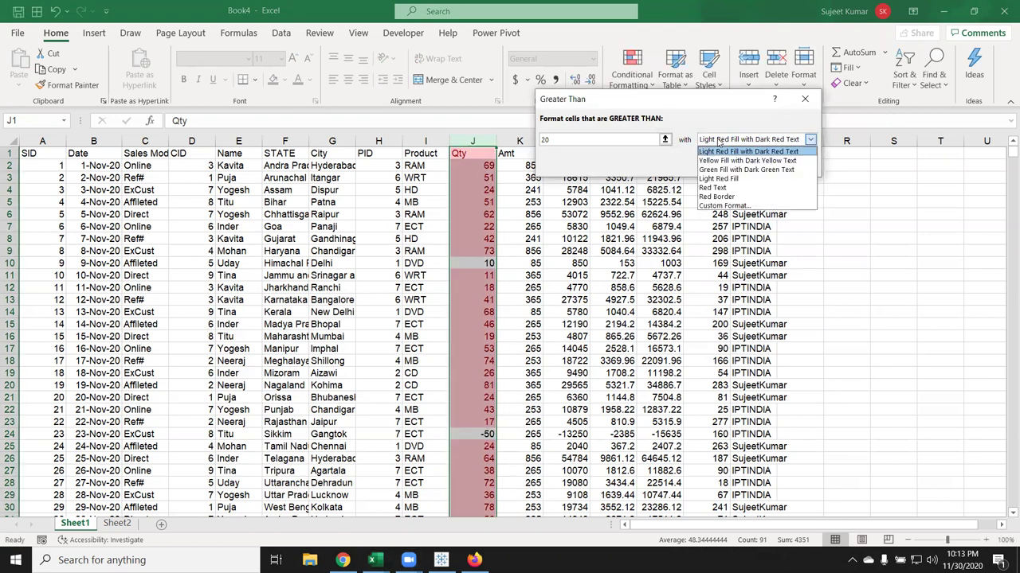
left_click(719, 161)
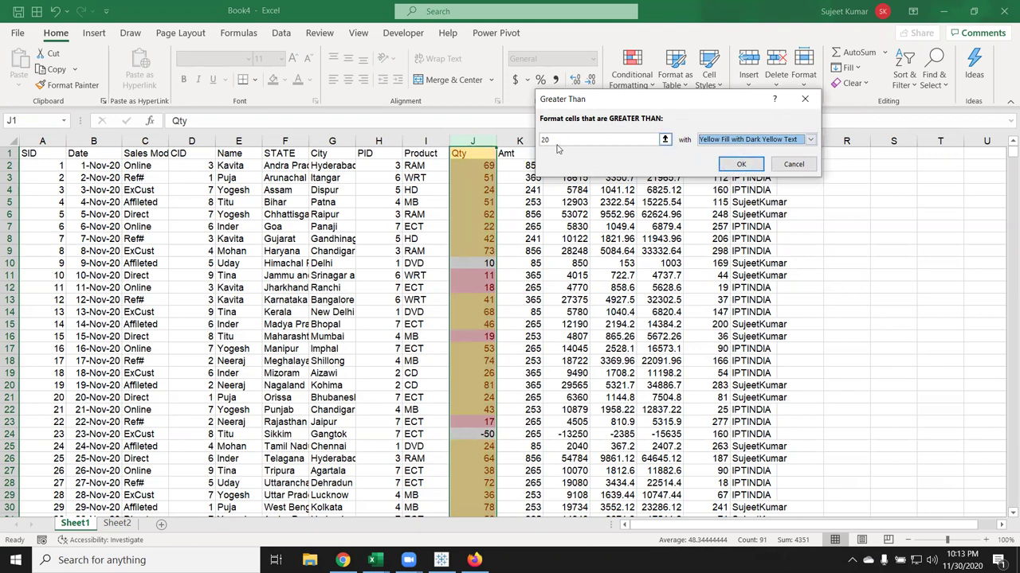
key("shift+Tab")
key("BackSpace")
type("20")
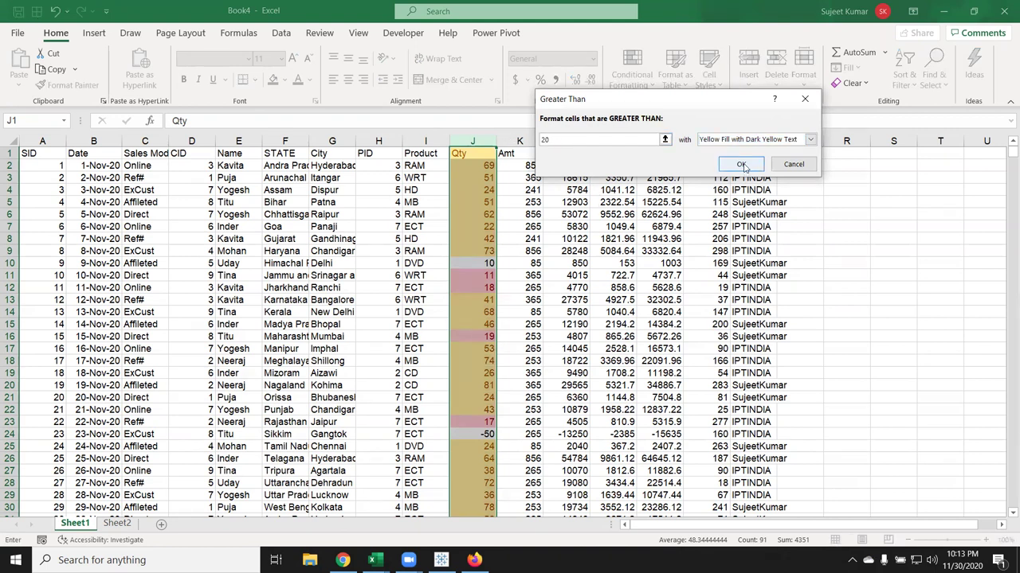
left_click(740, 165)
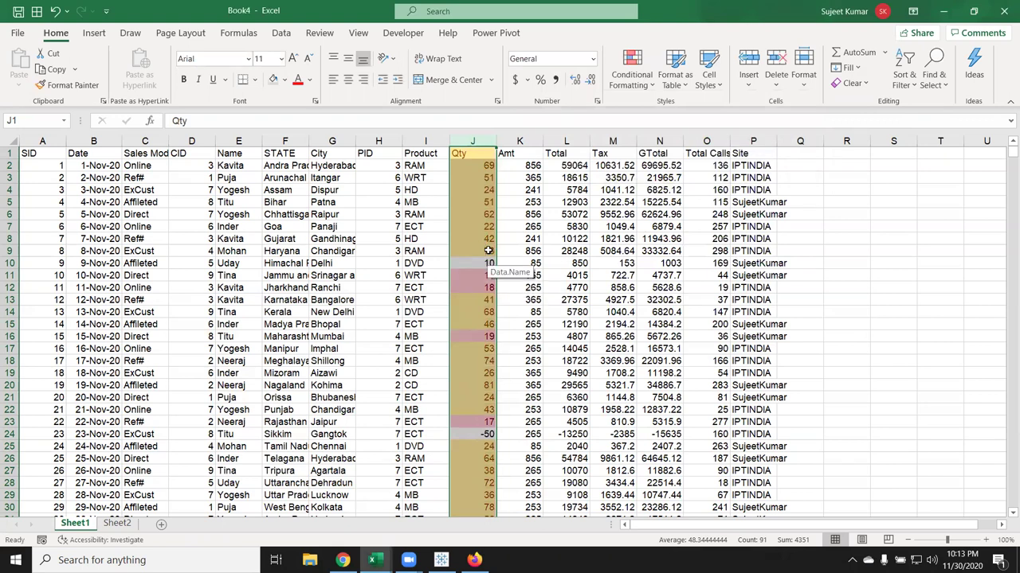
left_click(632, 70)
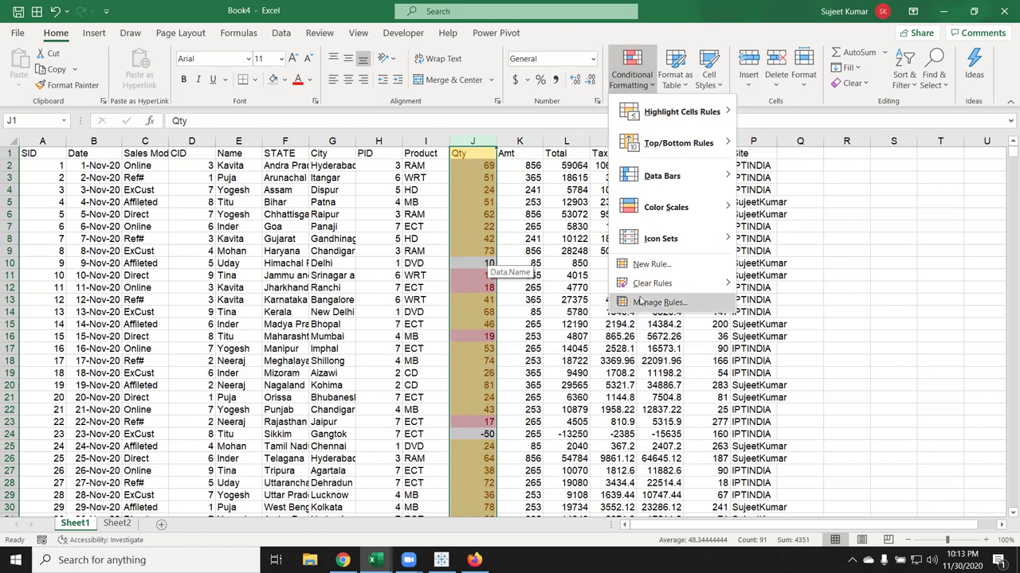
In the Rules Manager, move the Cell Value > 20 rule below the > 10 rule and apply
left_click(658, 301)
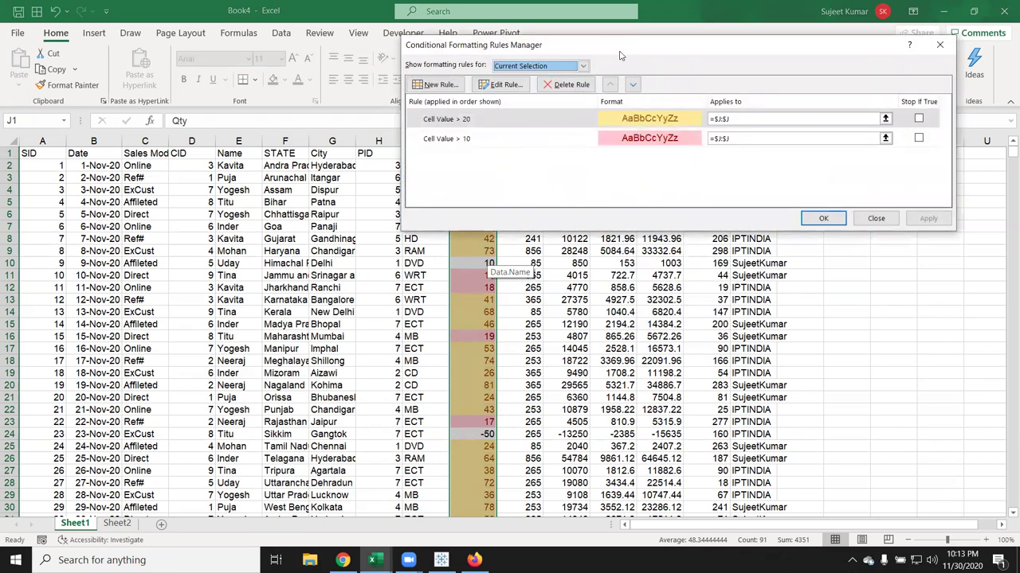
left_click_drag(605, 49, 725, 85)
left_click(615, 158)
left_click(593, 178)
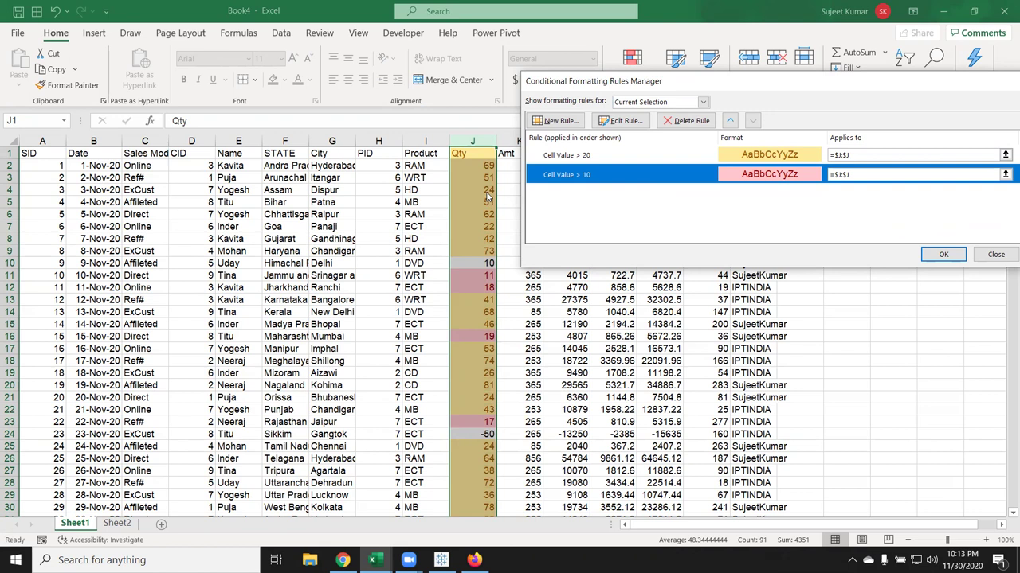
left_click(663, 158)
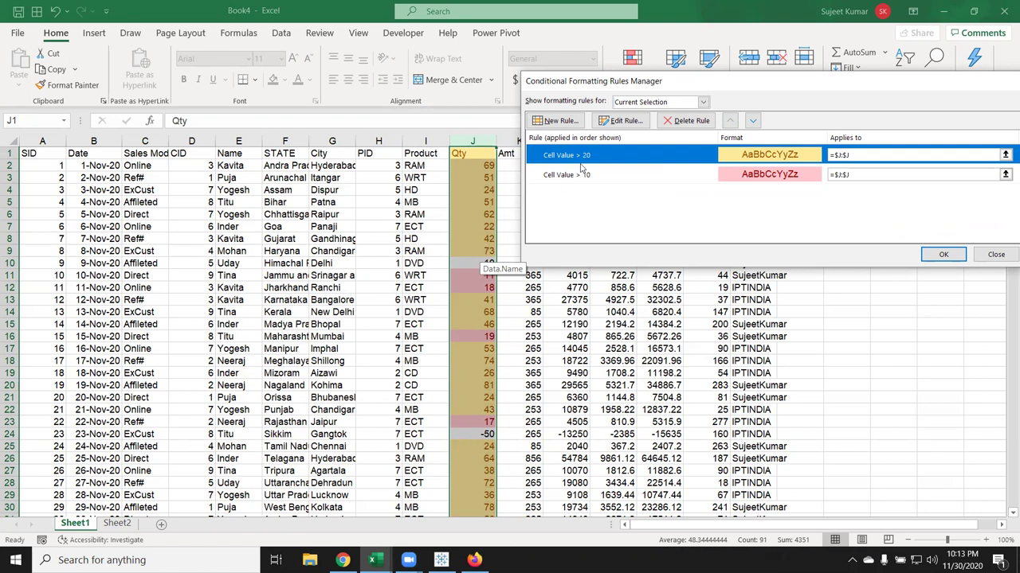
left_click(753, 122)
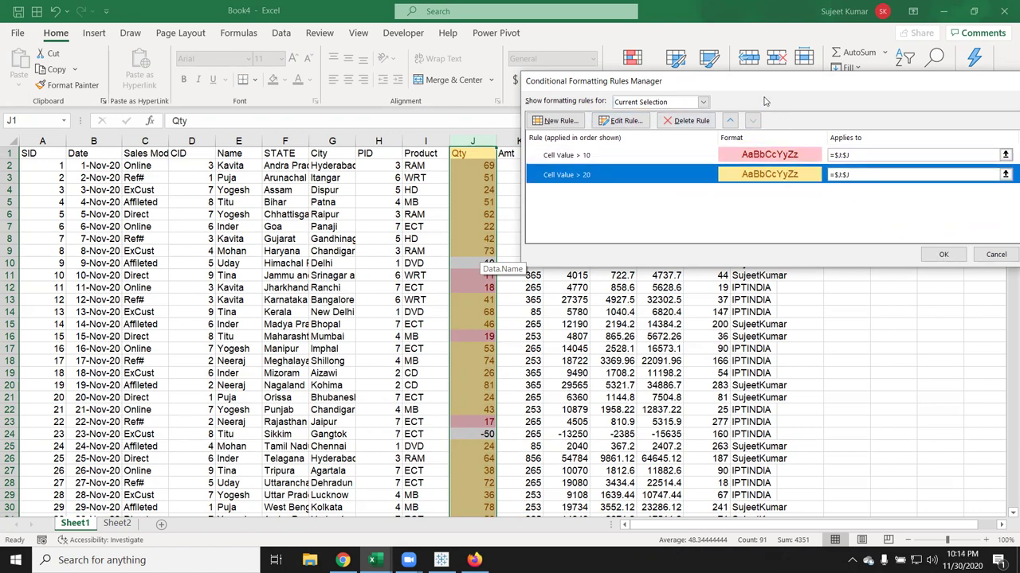
left_click_drag(734, 82, 626, 65)
left_click(942, 238)
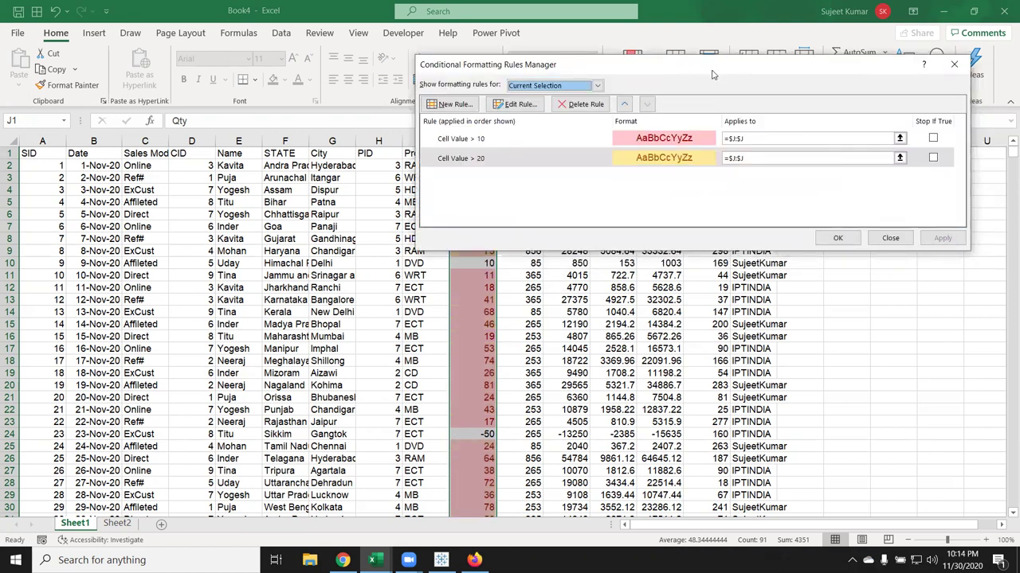
Move the Cell Value > 20 rule back to the top, apply, and close the manager
left_click_drag(713, 74, 886, 98)
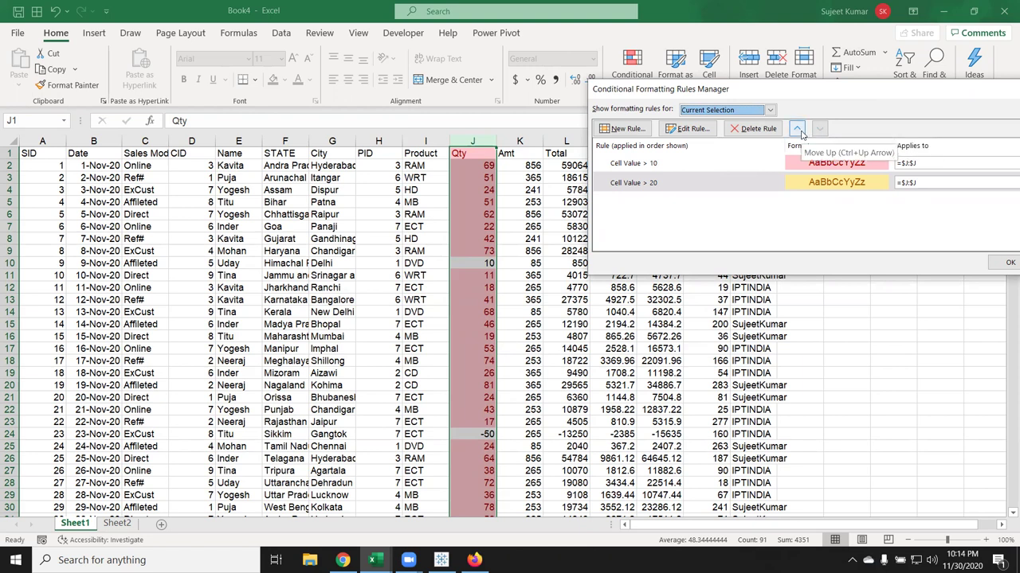
left_click(797, 129)
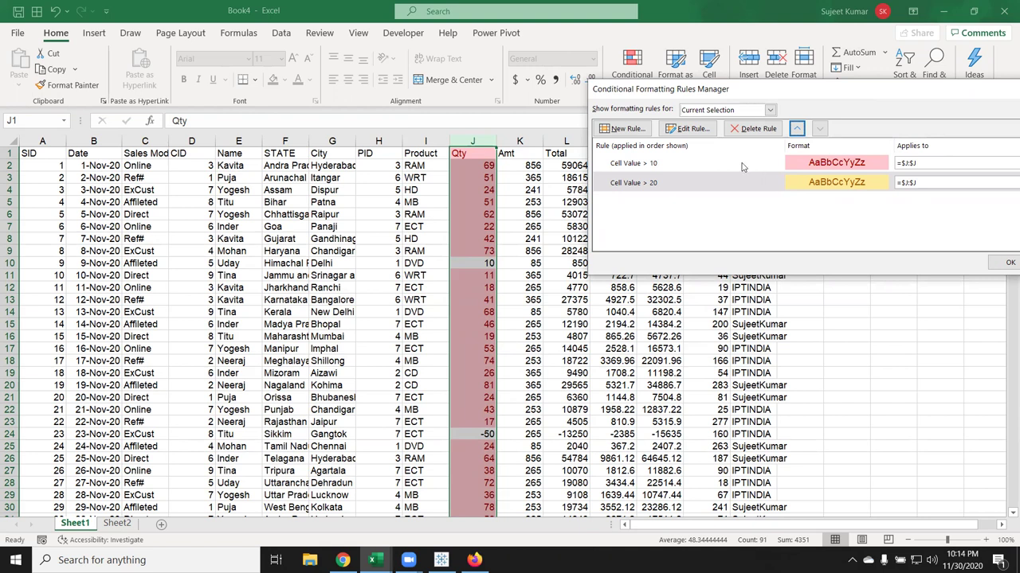
left_click(797, 130)
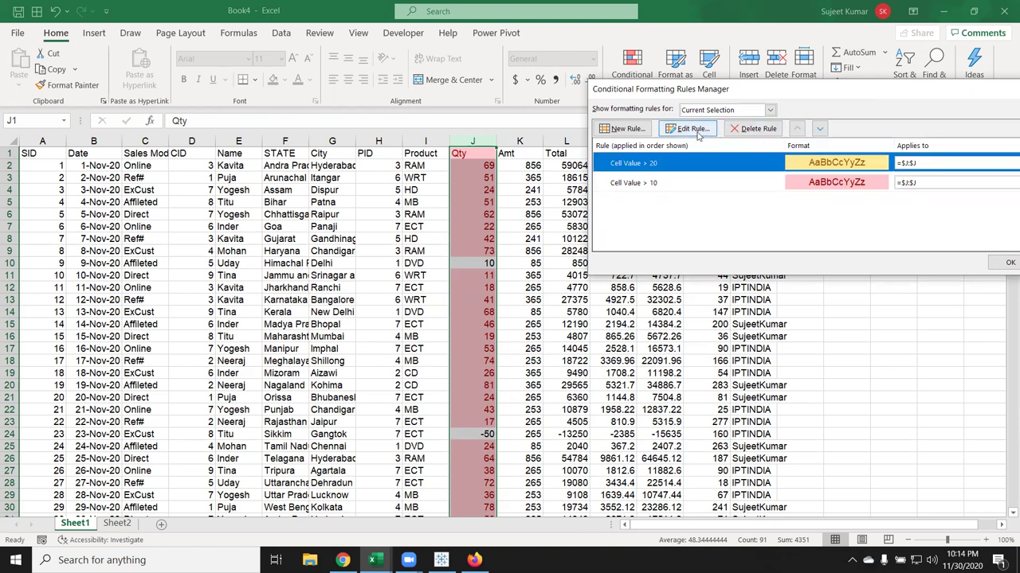
left_click_drag(802, 97, 651, 86)
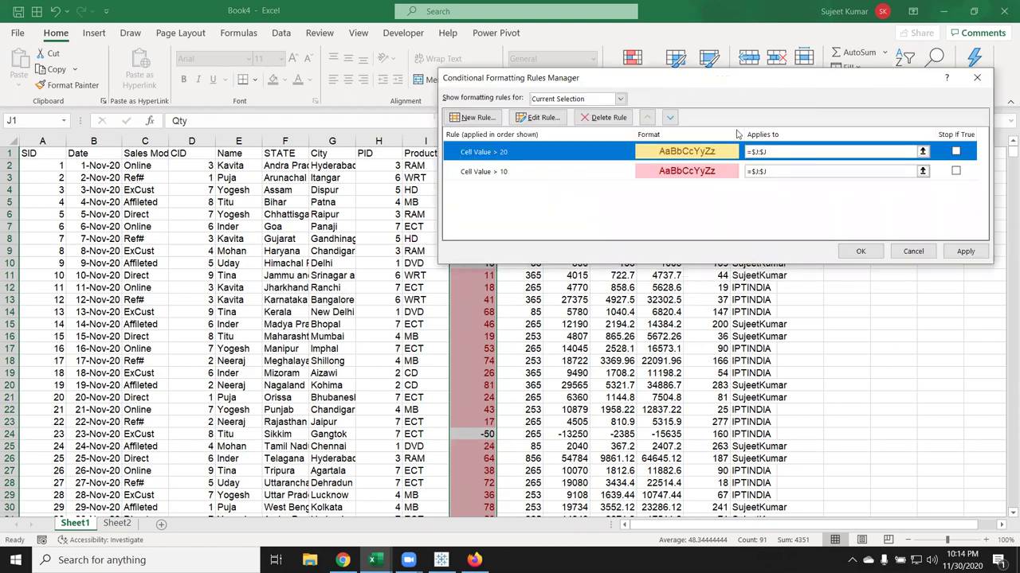
left_click(964, 252)
left_click(861, 252)
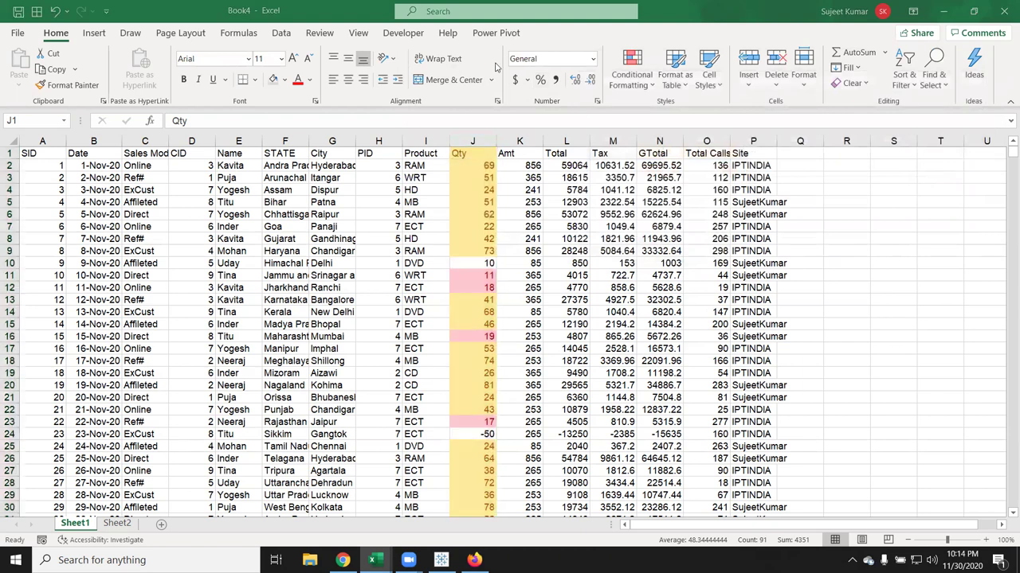
Browse the New Formatting Rule options, close it without saving, then show the desktop with Win+D
left_click(632, 70)
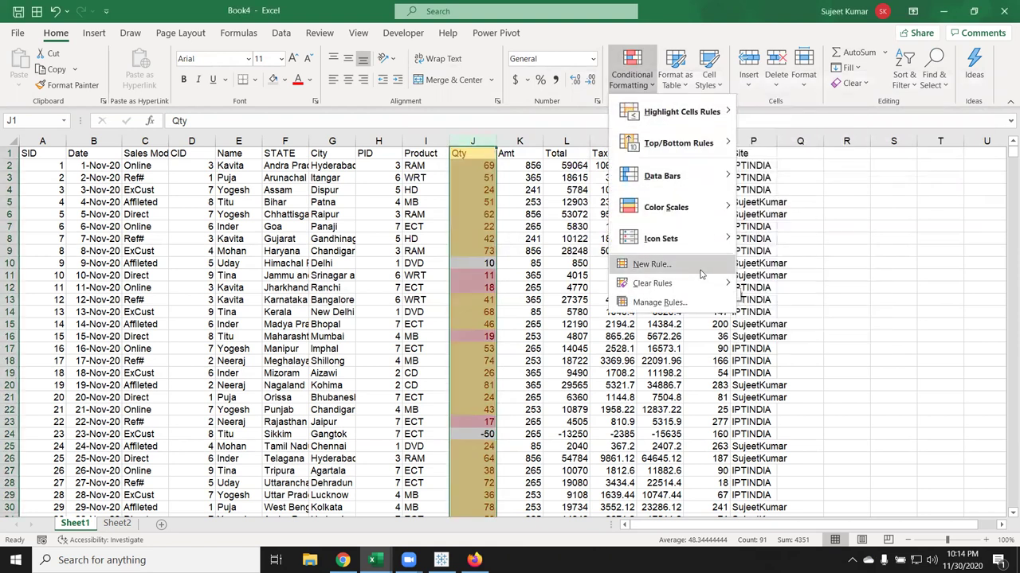
mouse_move(701, 111)
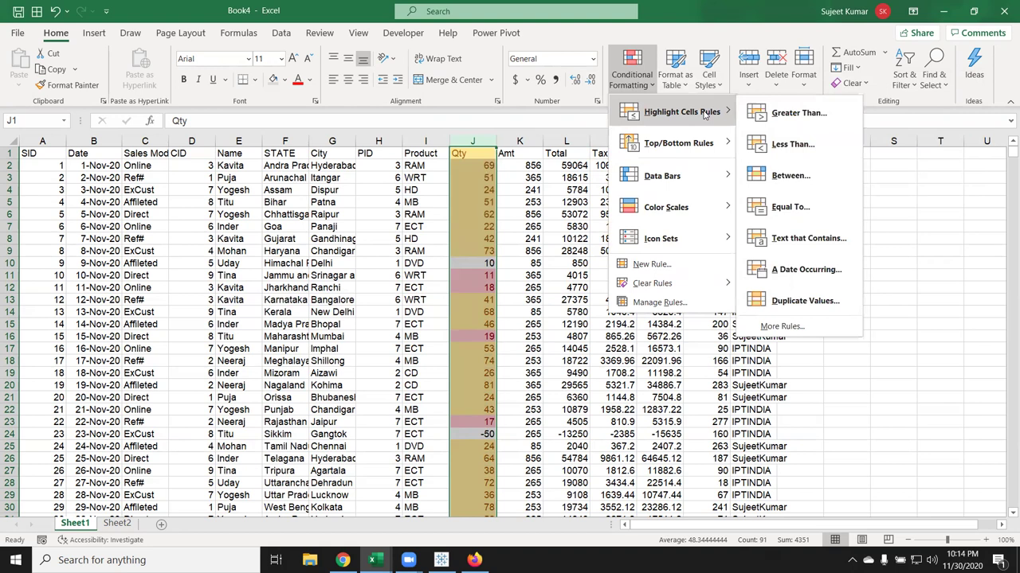
left_click(801, 328)
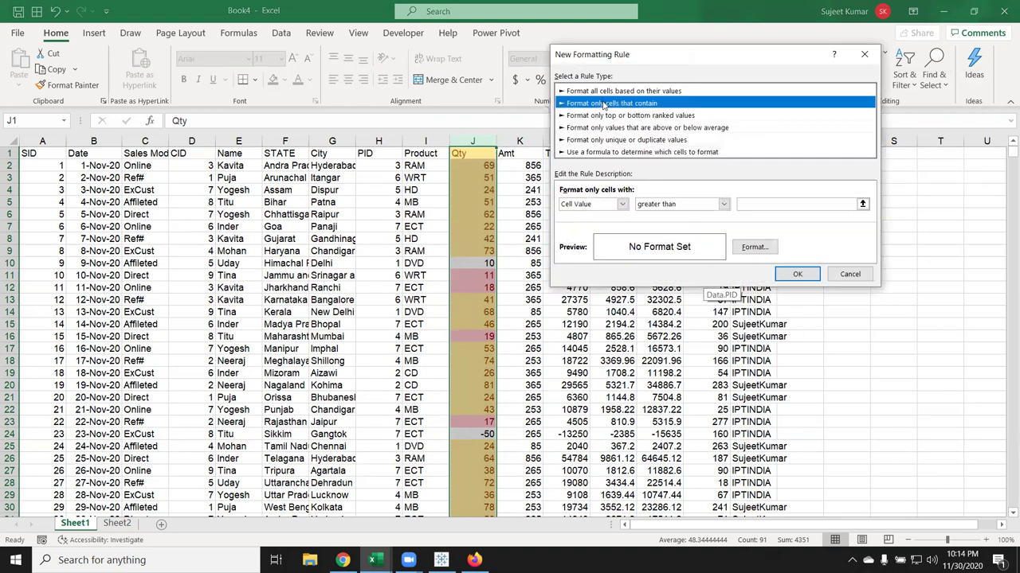
left_click(652, 206)
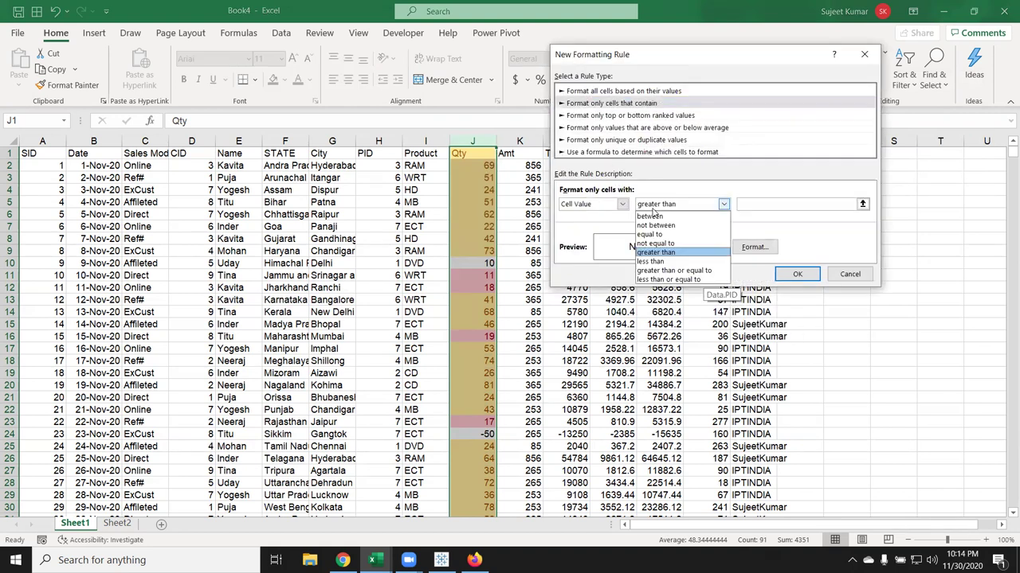
left_click(621, 204)
left_click(622, 204)
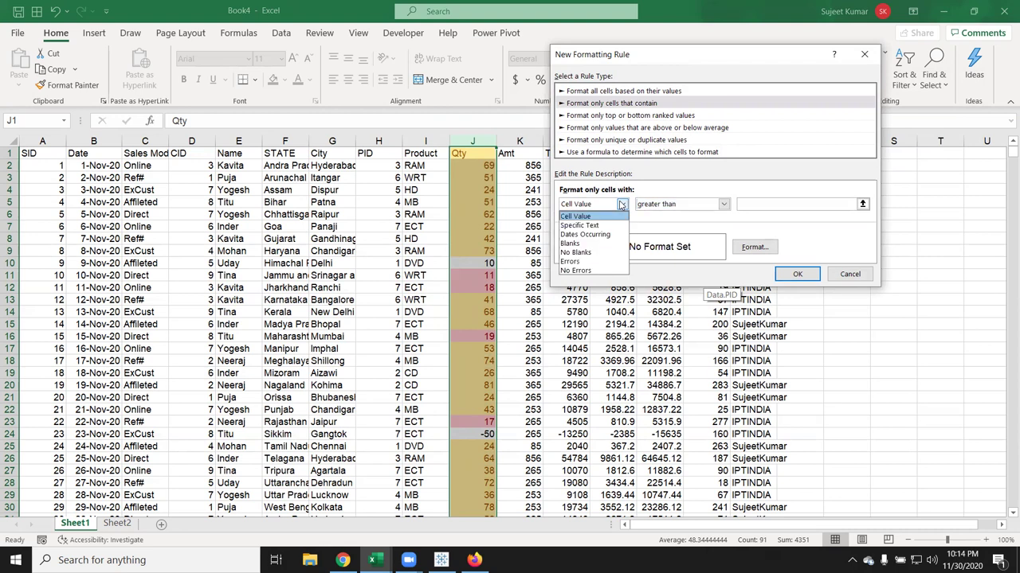
left_click(607, 157)
left_click(605, 151)
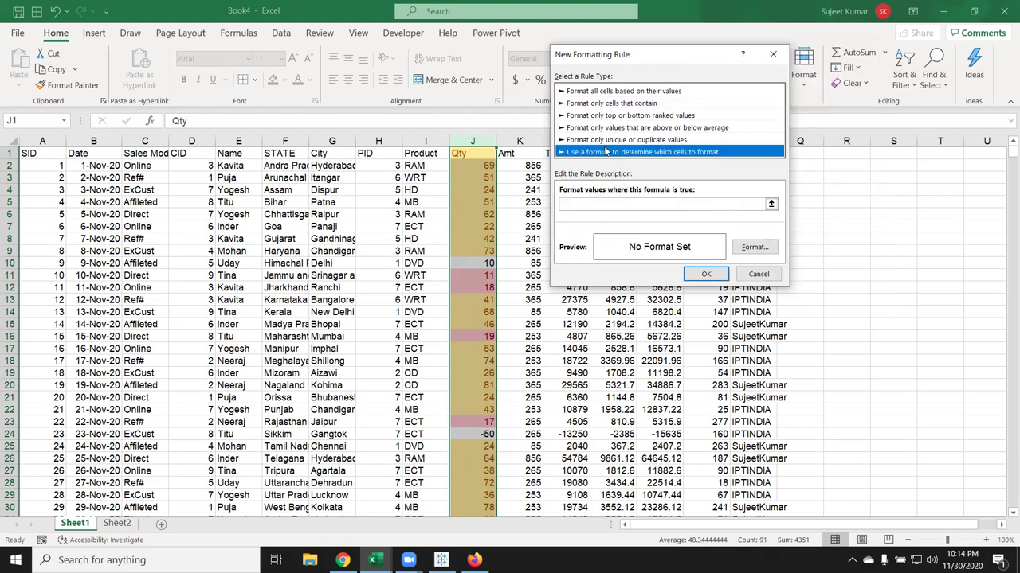
left_click(773, 54)
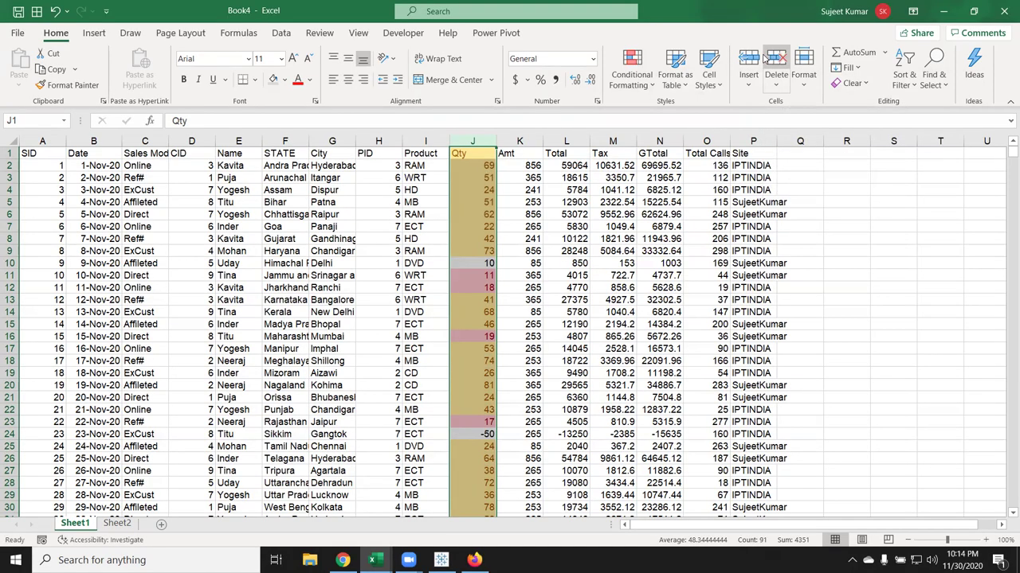
key("super+d")
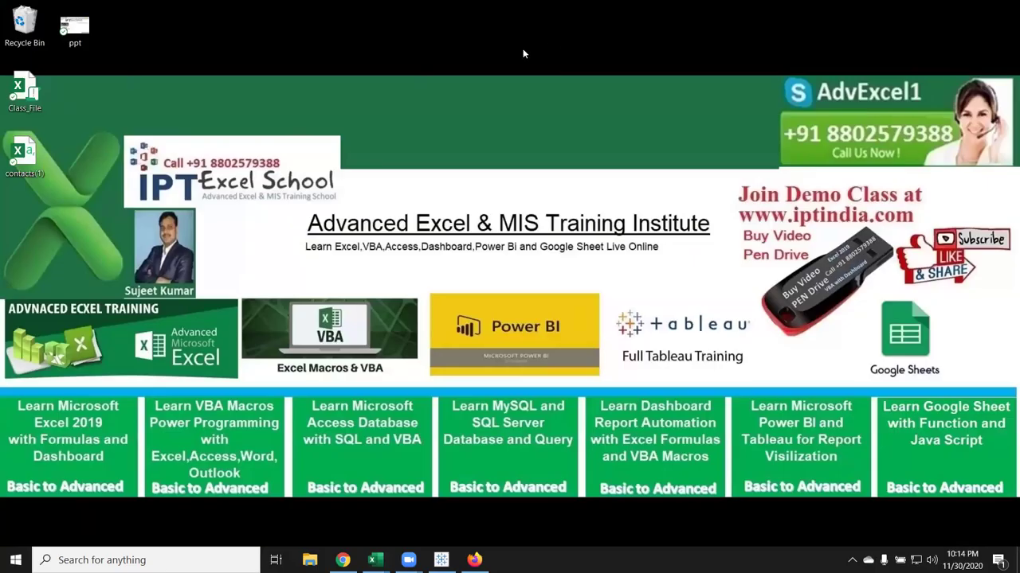